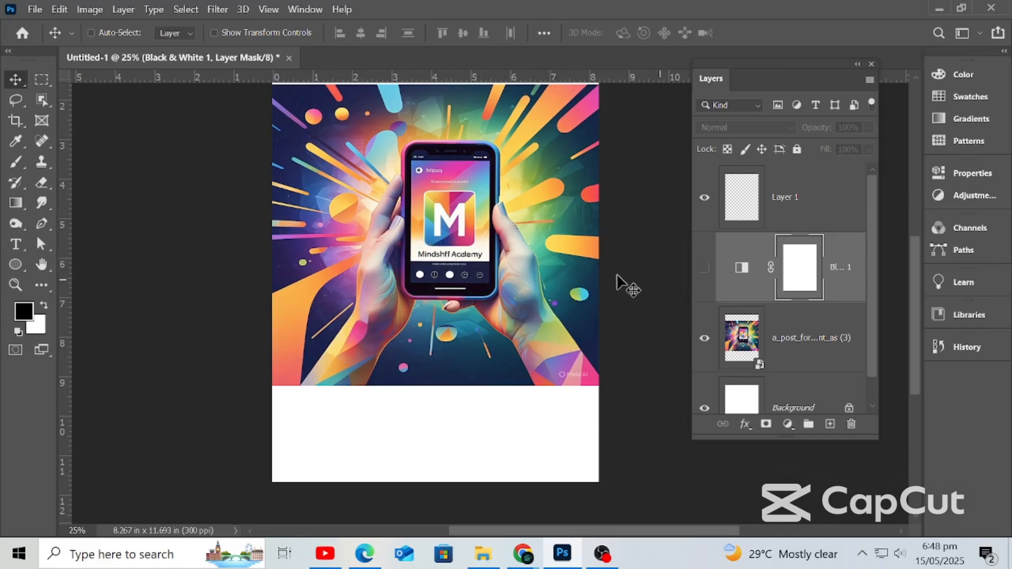
# Step: Select the phone and both hands with the Object Selection tool in Lasso mode, enabling sampling of all layers
pyautogui.click(46, 94)
pyautogui.rightClick(45, 94)
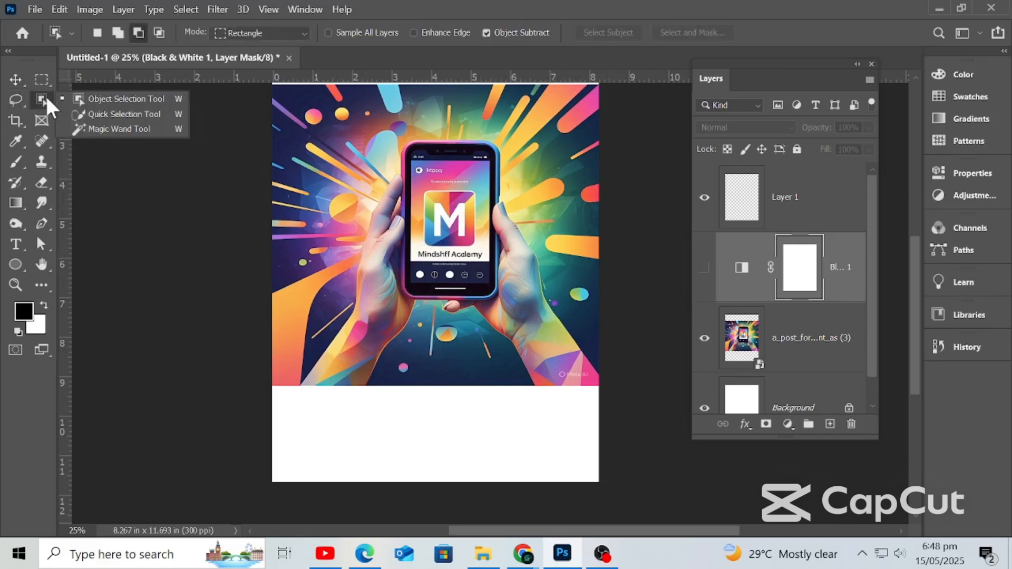
pyautogui.click(138, 99)
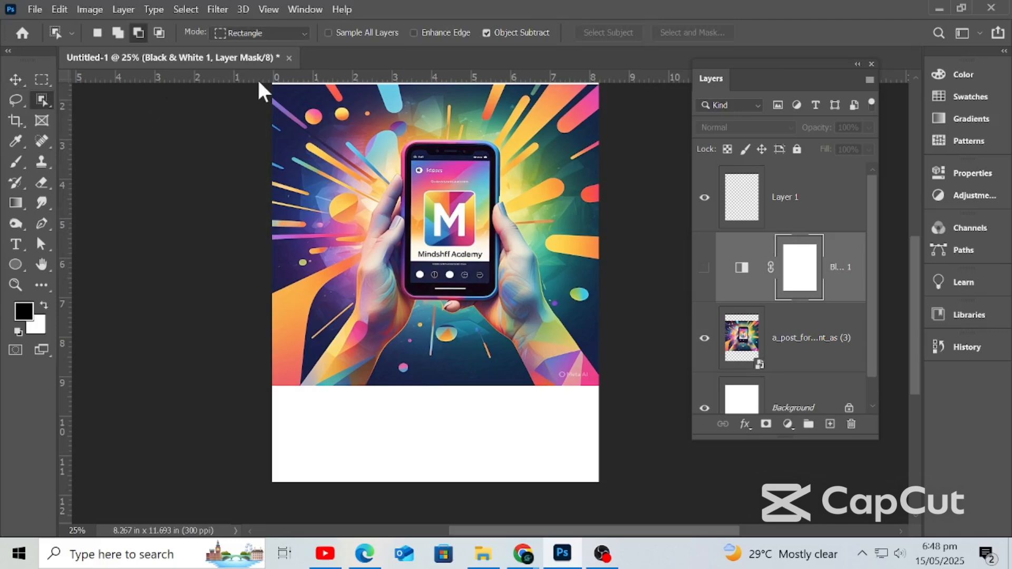
pyautogui.click(230, 33)
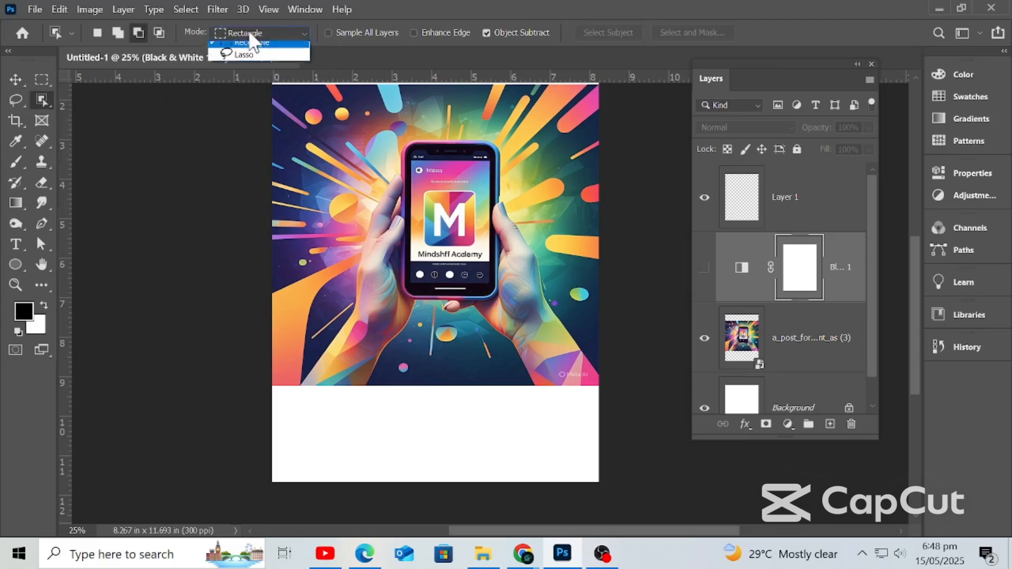
pyautogui.click(243, 60)
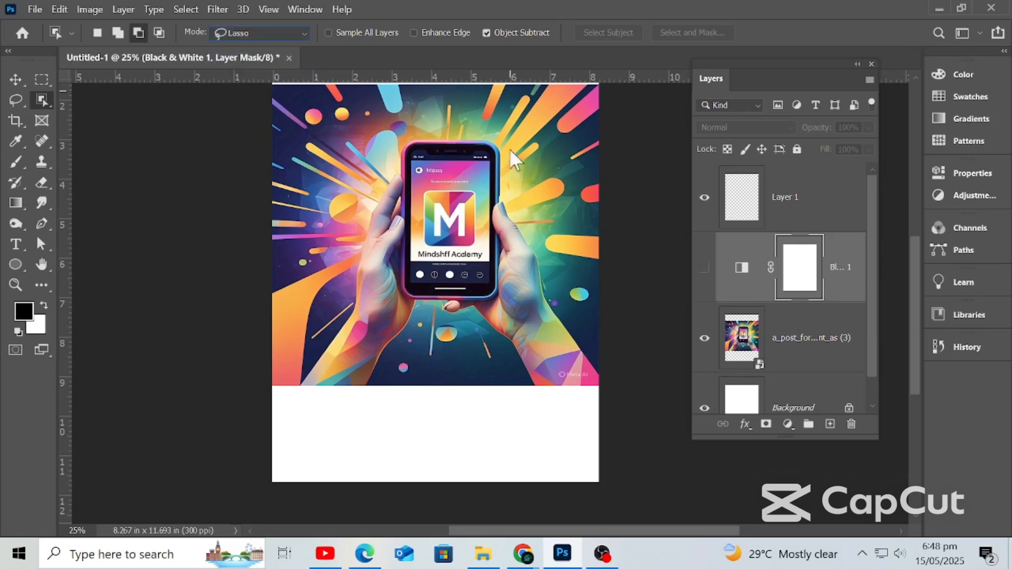
pyautogui.moveTo(305, 383)
pyautogui.mouseDown()
pyautogui.moveTo(303, 393)
pyautogui.moveTo(347, 306)
pyautogui.mouseUp()
pyautogui.moveTo(381, 173); pyautogui.dragTo(400, 146)
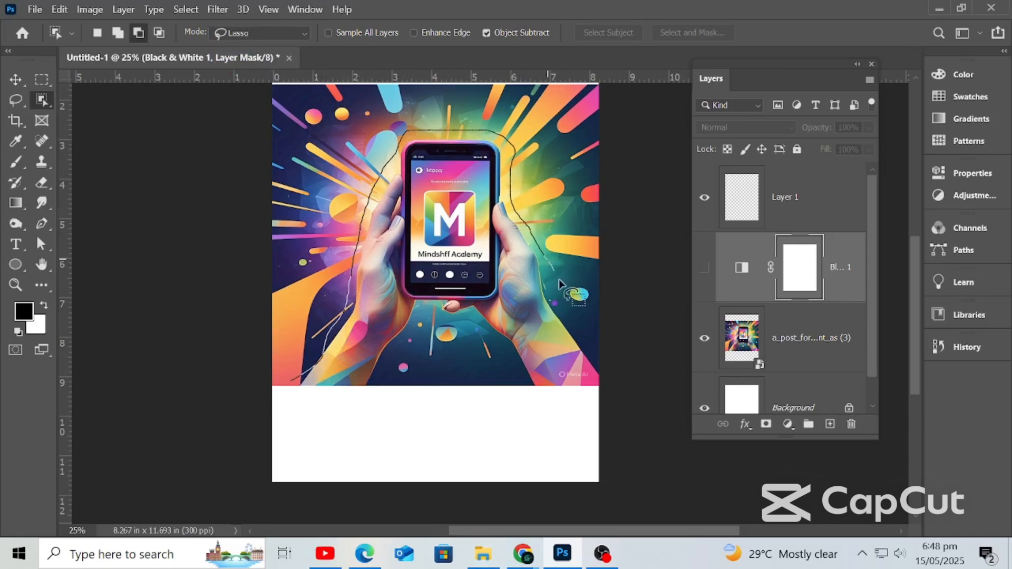
pyautogui.moveTo(558, 279)
pyautogui.mouseDown()
pyautogui.moveTo(595, 342)
pyautogui.moveTo(608, 400)
pyautogui.moveTo(530, 393)
pyautogui.moveTo(498, 350)
pyautogui.mouseUp()
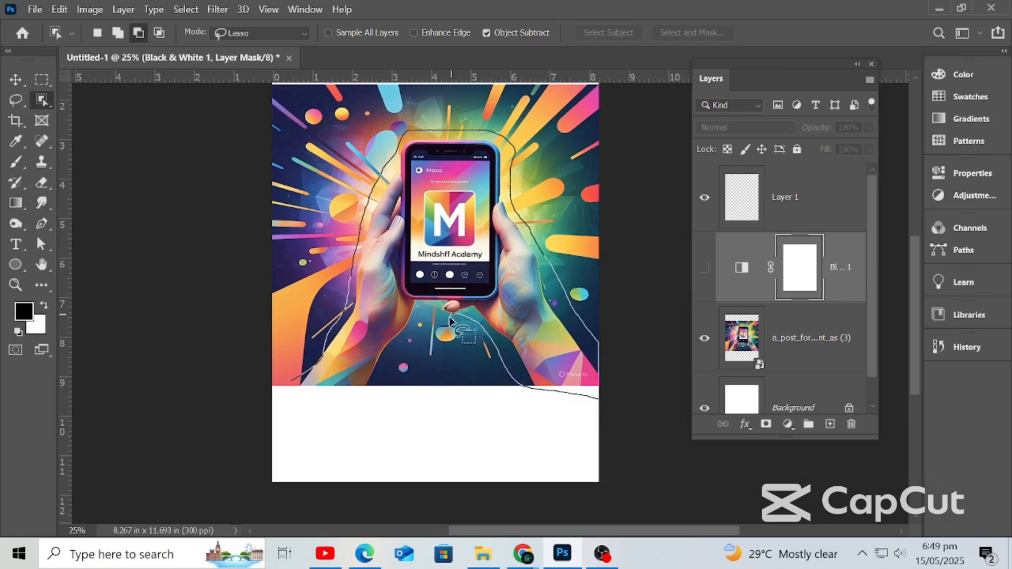
pyautogui.moveTo(427, 305)
pyautogui.mouseDown()
pyautogui.moveTo(395, 388)
pyautogui.moveTo(326, 406)
pyautogui.moveTo(289, 398)
pyautogui.moveTo(287, 380)
pyautogui.moveTo(314, 377)
pyautogui.mouseUp()
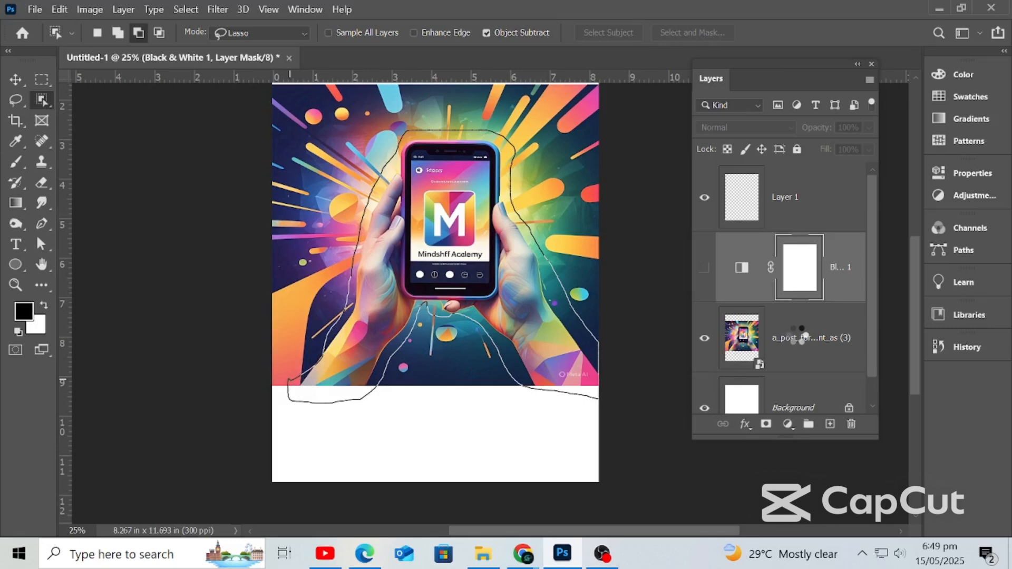
pyautogui.click(327, 32)
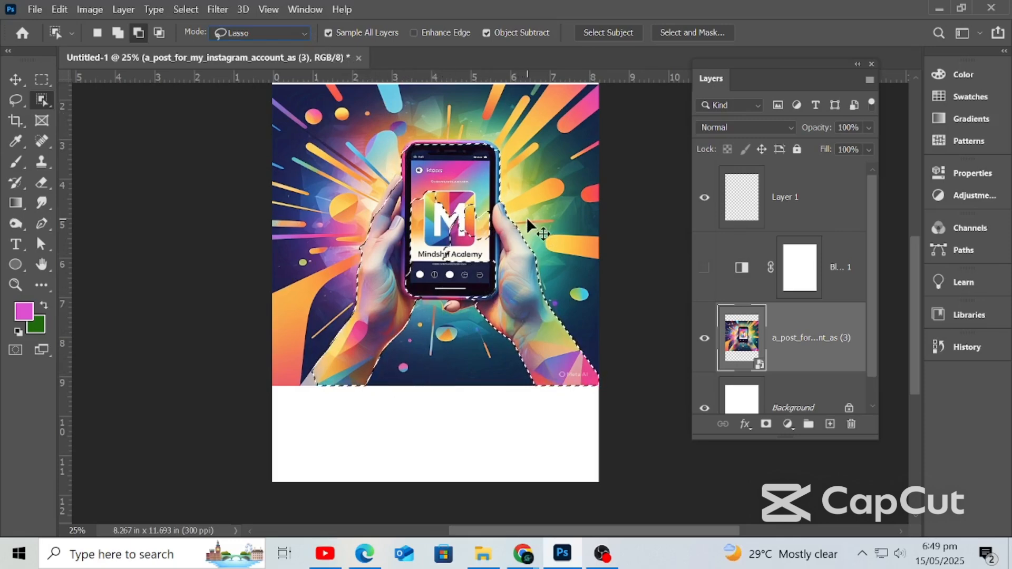
# Step: Add the missed areas of the phone's screen to the selection using the Quick Selection tool with a brush size of 125
pyautogui.hotkey('ctrl', '+')
pyautogui.hotkey('ctrl', '+')
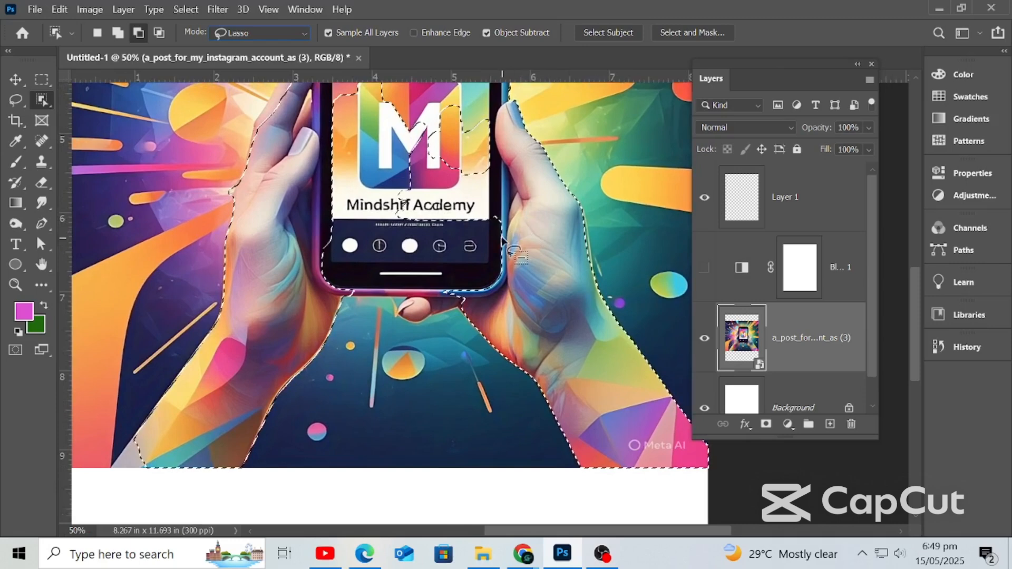
pyautogui.click(35, 101)
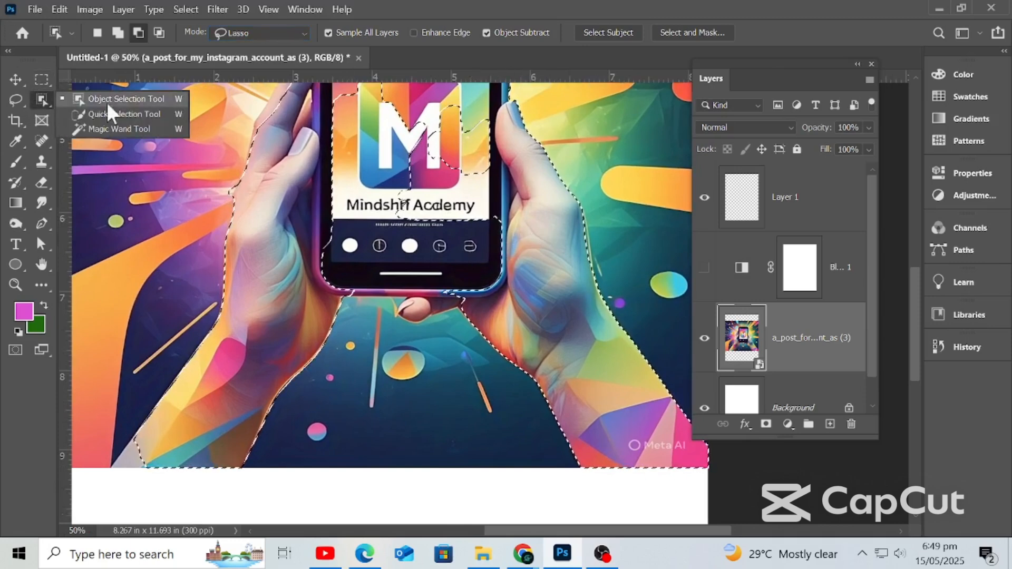
pyautogui.click(122, 115)
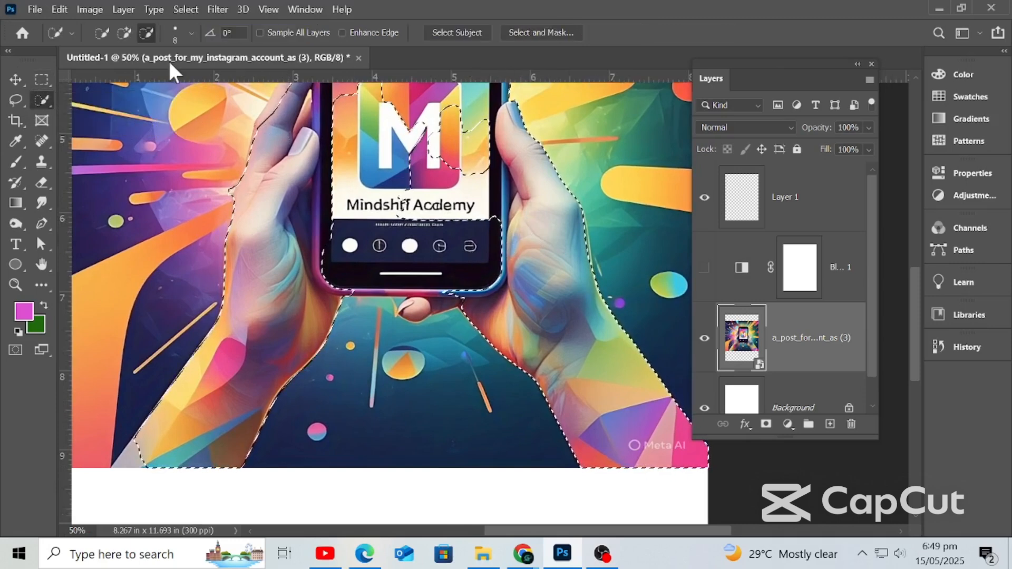
pyautogui.press(']')
pyautogui.press(']')
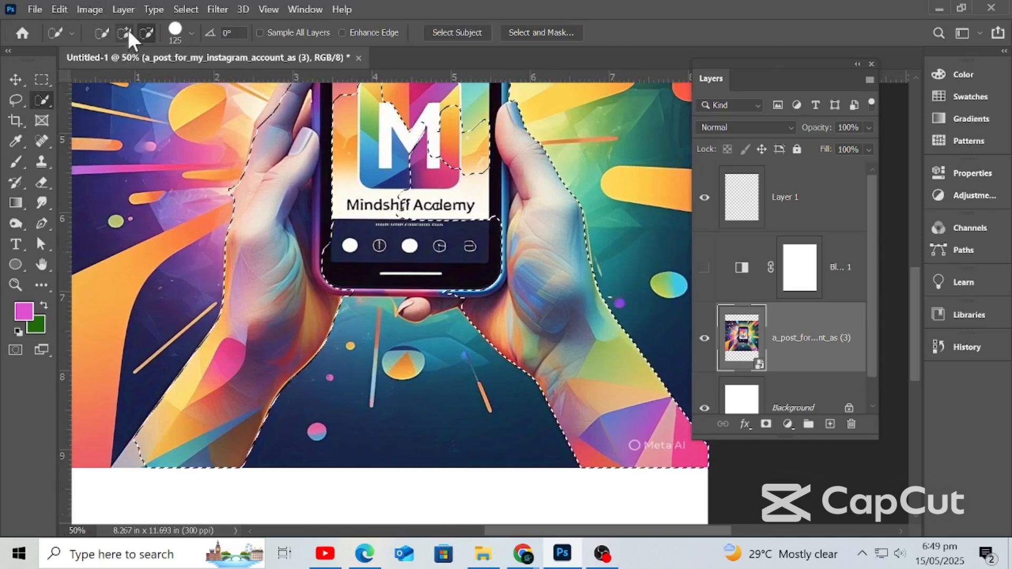
pyautogui.click(124, 33)
pyautogui.press(']')
pyautogui.moveTo(317, 221)
pyautogui.mouseDown()
pyautogui.moveTo(356, 209)
pyautogui.moveTo(339, 152)
pyautogui.moveTo(359, 105)
pyautogui.moveTo(389, 118)
pyautogui.moveTo(358, 171)
pyautogui.moveTo(402, 175)
pyautogui.moveTo(424, 134)
pyautogui.moveTo(485, 125)
pyautogui.mouseUp()
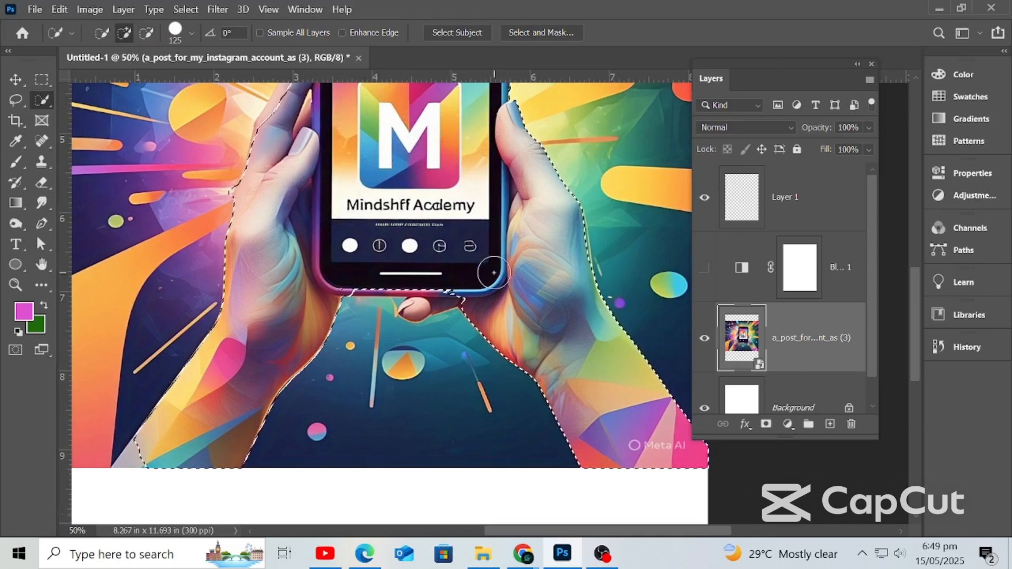
# Step: Extend the selection over the phone's bottom edge, the fingertip below it and the left forearm's lower corner
pyautogui.click(422, 283)
pyautogui.click(436, 290)
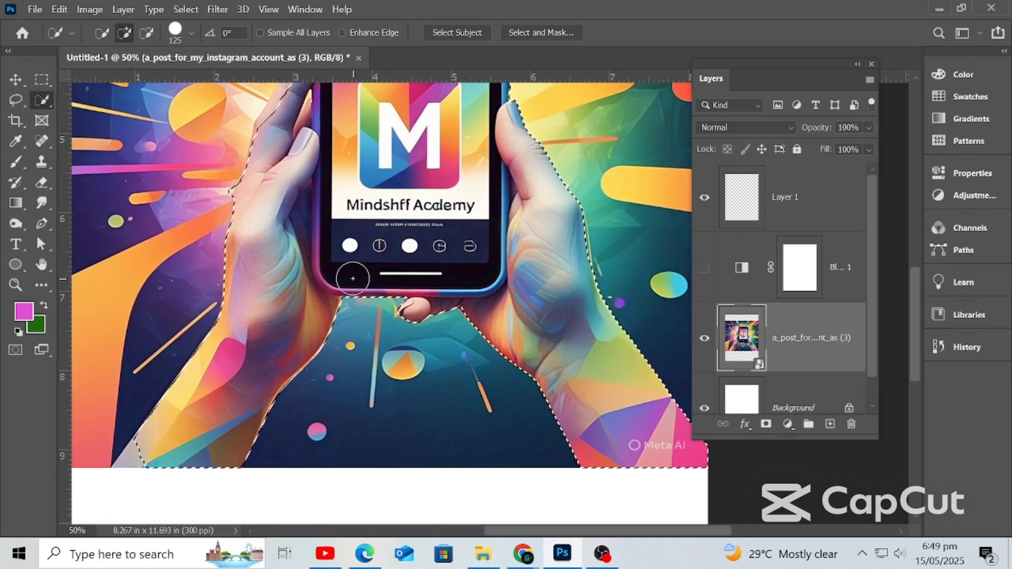
pyautogui.click(182, 439)
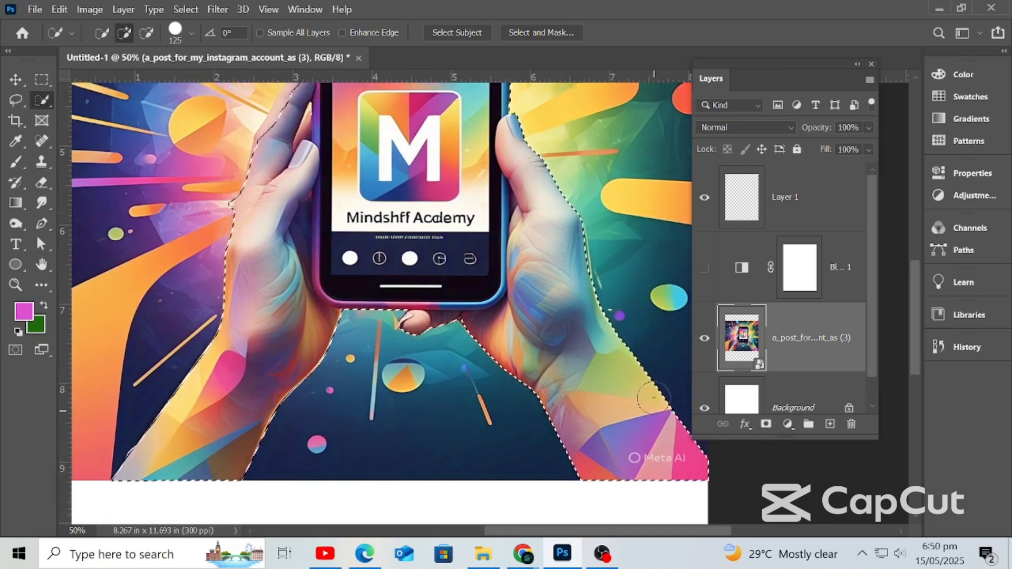
# Step: Extend the selection along the phone's top edge, covering its full frame from corner to corner
pyautogui.scroll(5, 474, 238)
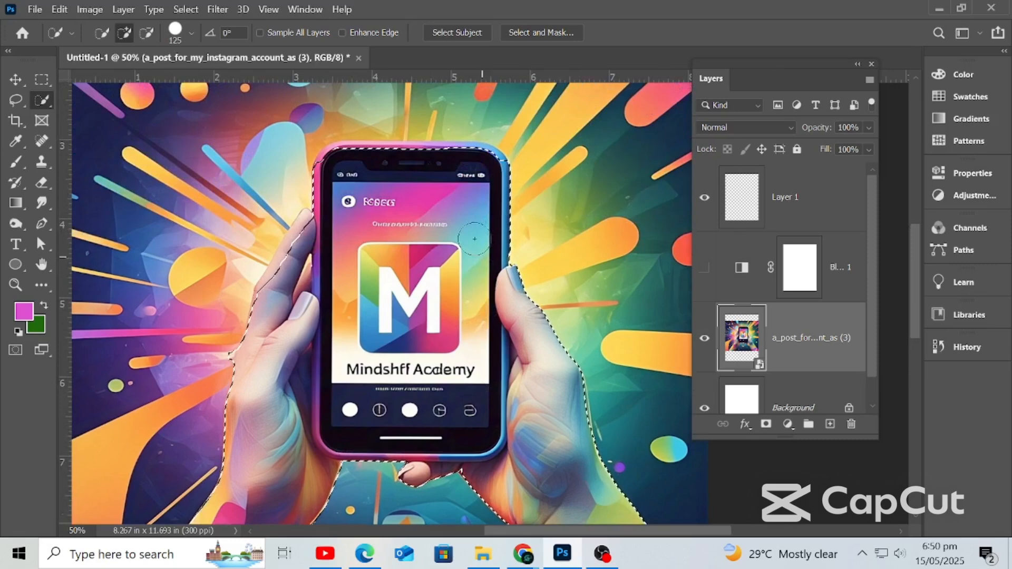
pyautogui.click(479, 161)
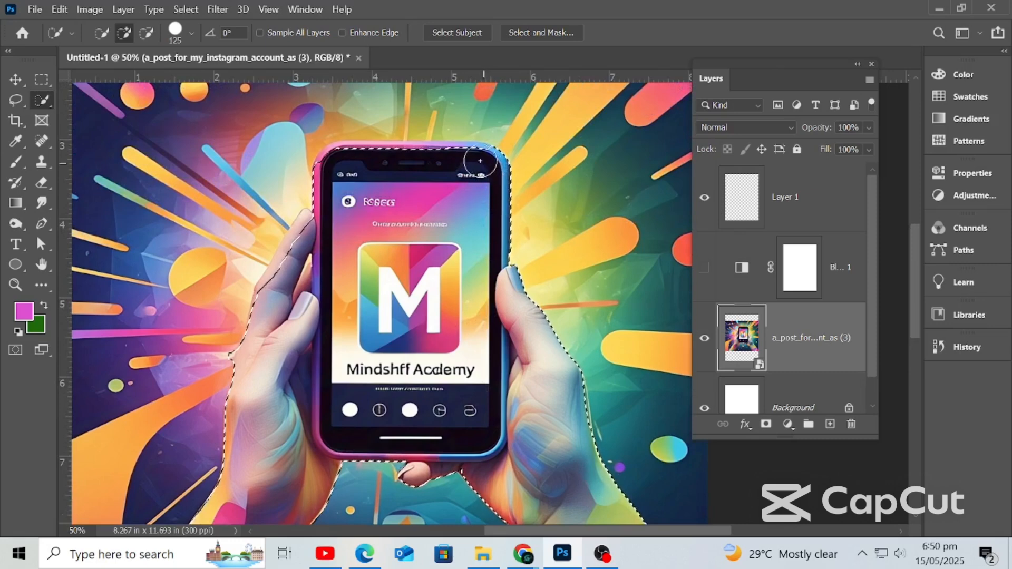
pyautogui.click(454, 160)
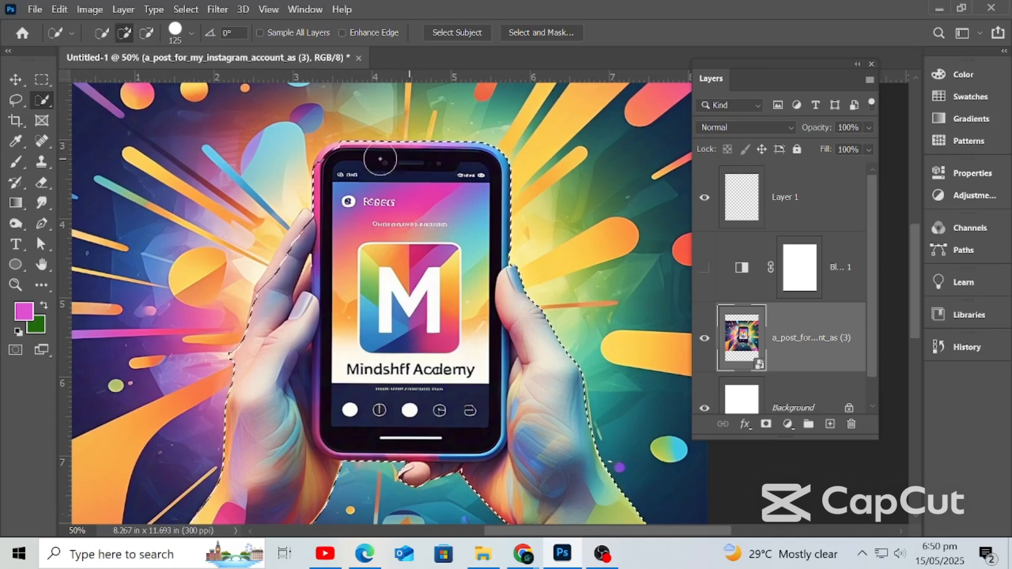
pyautogui.moveTo(428, 157); pyautogui.dragTo(344, 159)
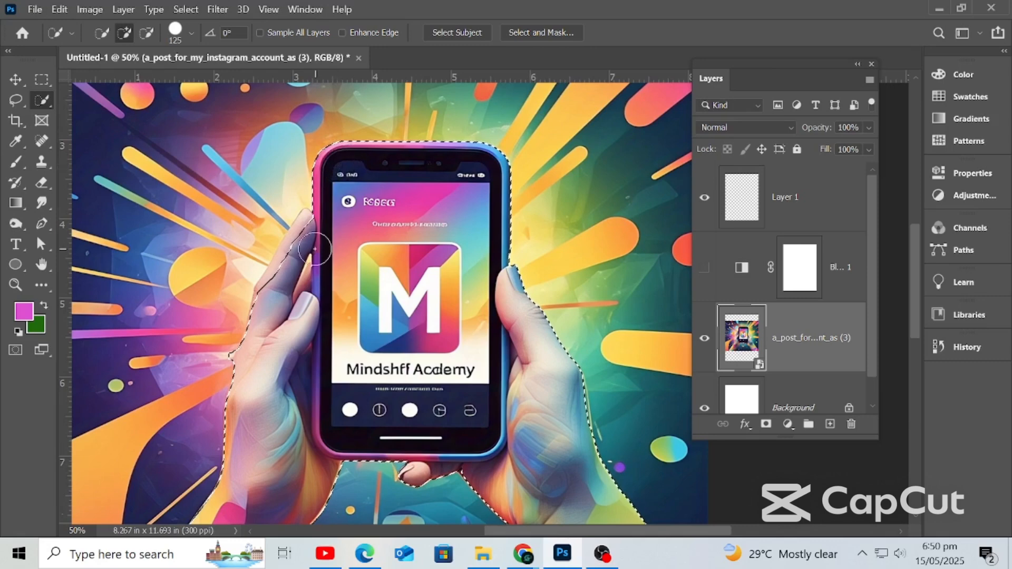
# Step: Refine the selection along the left index finger's outer edge, undoing the stroke that spills into the background
pyautogui.moveTo(312, 245); pyautogui.dragTo(284, 268)
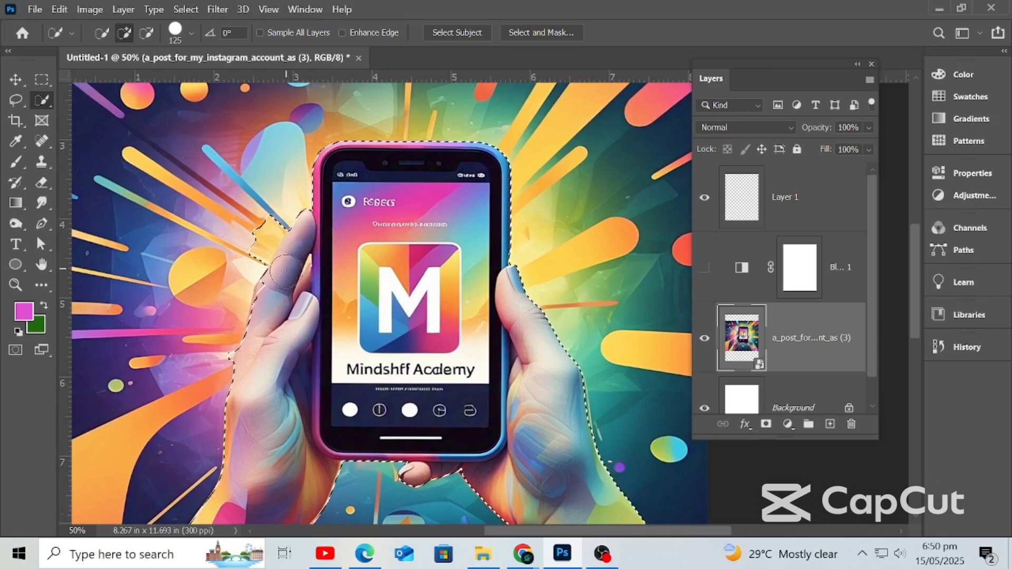
pyautogui.hotkey('ctrl', 'z')
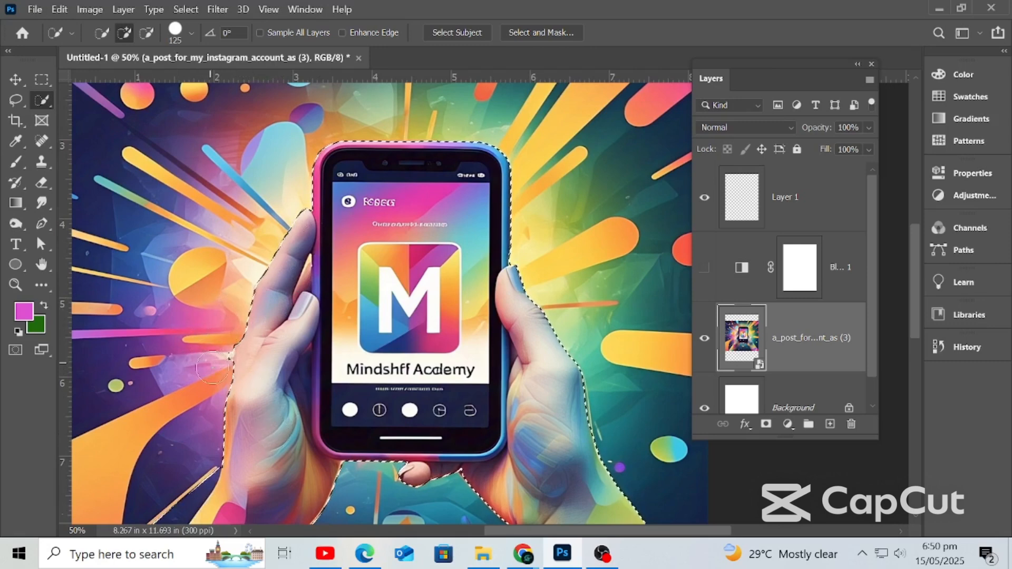
pyautogui.press('alt')
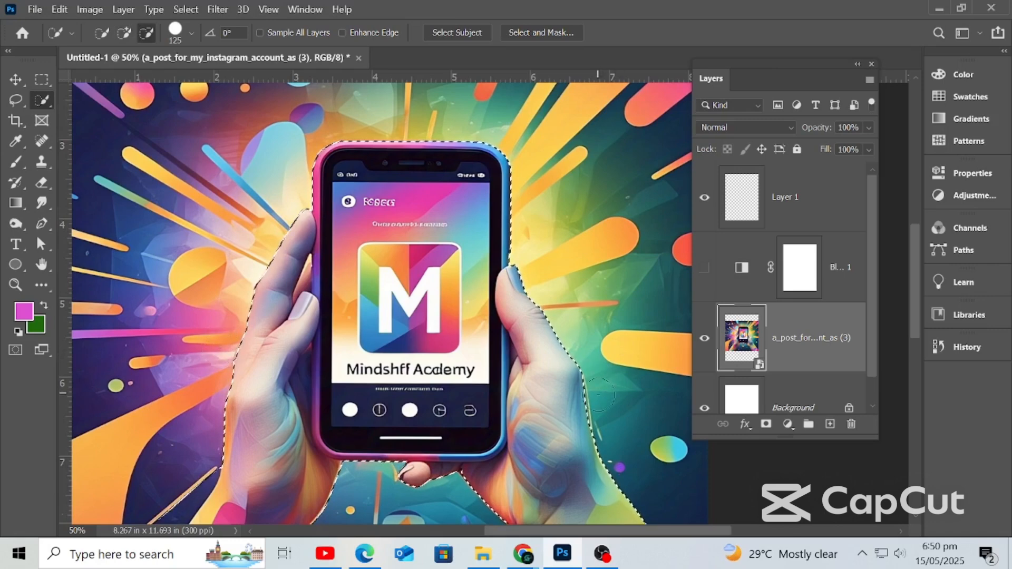
# Step: Subtract the background gap between the left finger and the phone with a size 9 brush, adding back the skin at the gap's lower tip
pyautogui.scroll(-3, 598, 394)
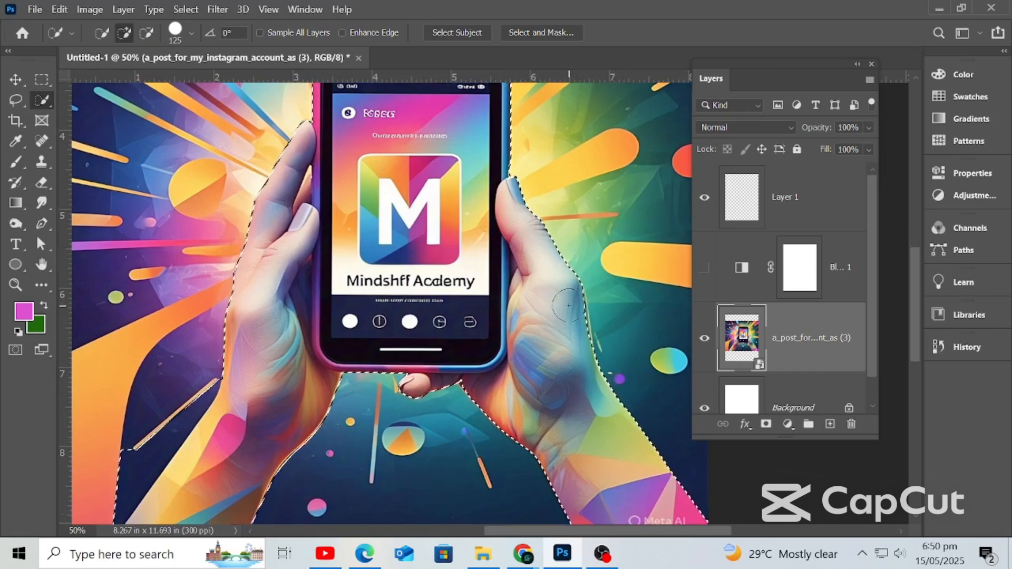
pyautogui.scroll(3, 270, 305)
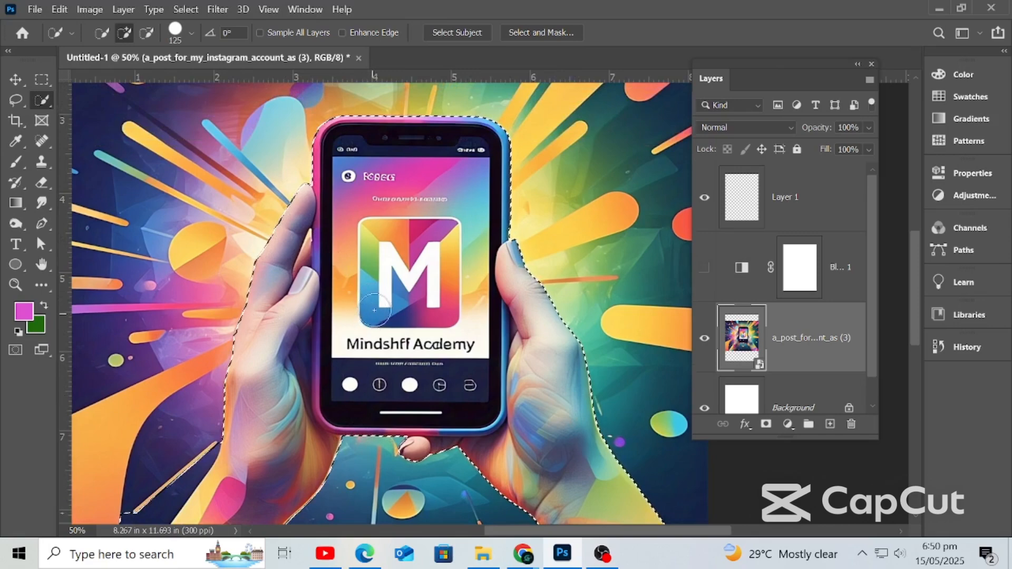
pyautogui.scroll(2, 372, 309)
pyautogui.hotkey('ctrl', '+')
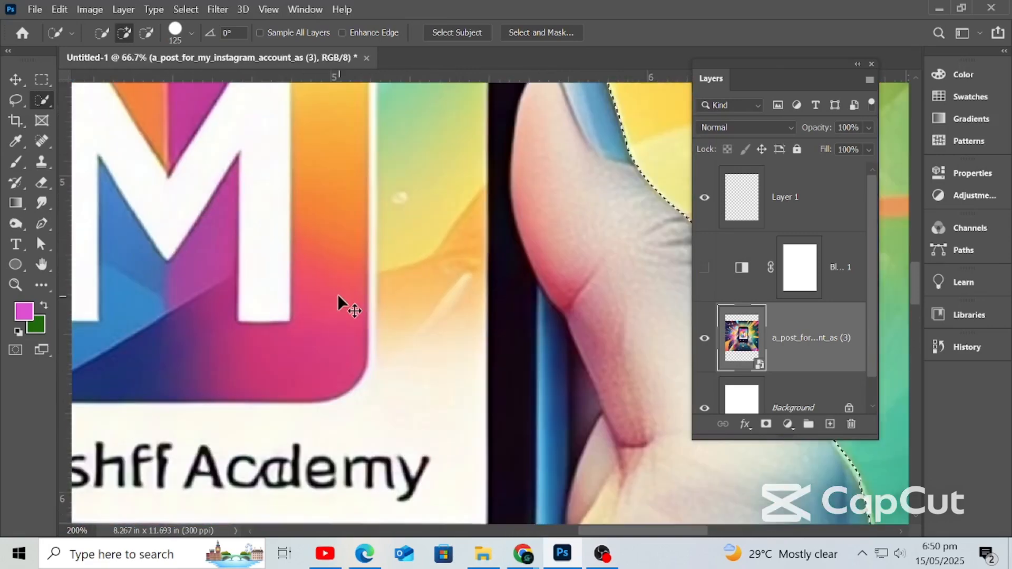
pyautogui.moveTo(206, 233)
pyautogui.mouseDown()
pyautogui.moveTo(911, 471)
pyautogui.moveTo(996, 442)
pyautogui.mouseUp()
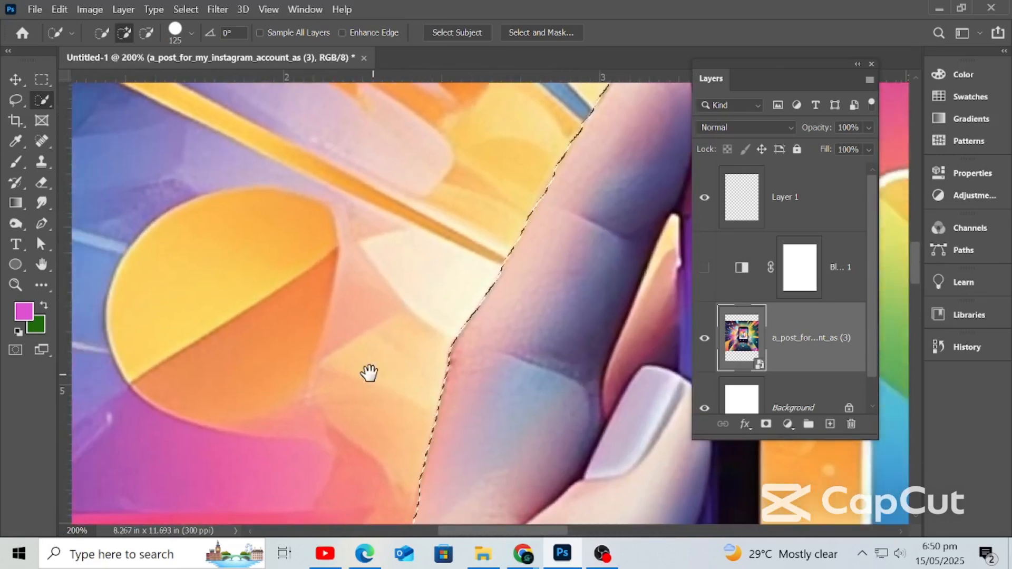
pyautogui.moveTo(369, 373); pyautogui.dragTo(158, 356)
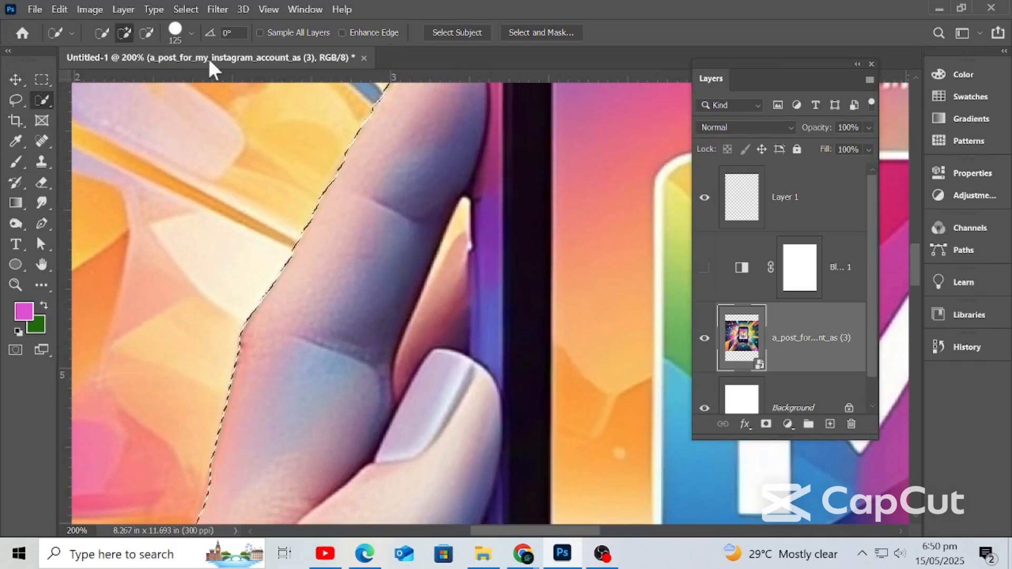
pyautogui.press('[')
pyautogui.press('[')
pyautogui.press('[')
pyautogui.press('[')
pyautogui.press('[')
pyautogui.press('[')
pyautogui.press('[')
pyautogui.press('[')
pyautogui.press('[')
pyautogui.press('[')
pyautogui.press('[')
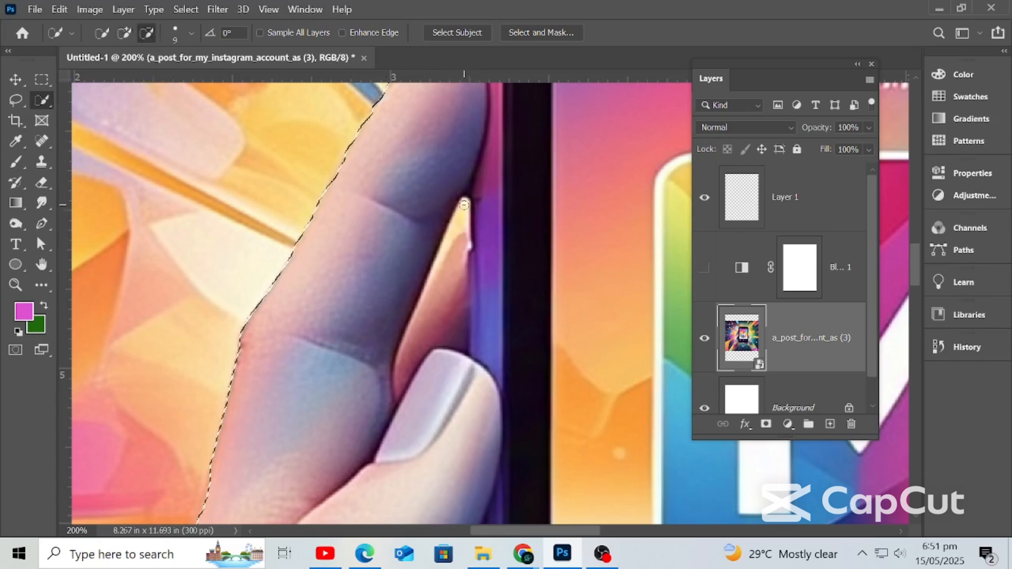
pyautogui.moveTo(464, 205)
pyautogui.mouseDown()
pyautogui.moveTo(424, 287)
pyautogui.moveTo(457, 224)
pyautogui.moveTo(458, 242)
pyautogui.mouseUp()
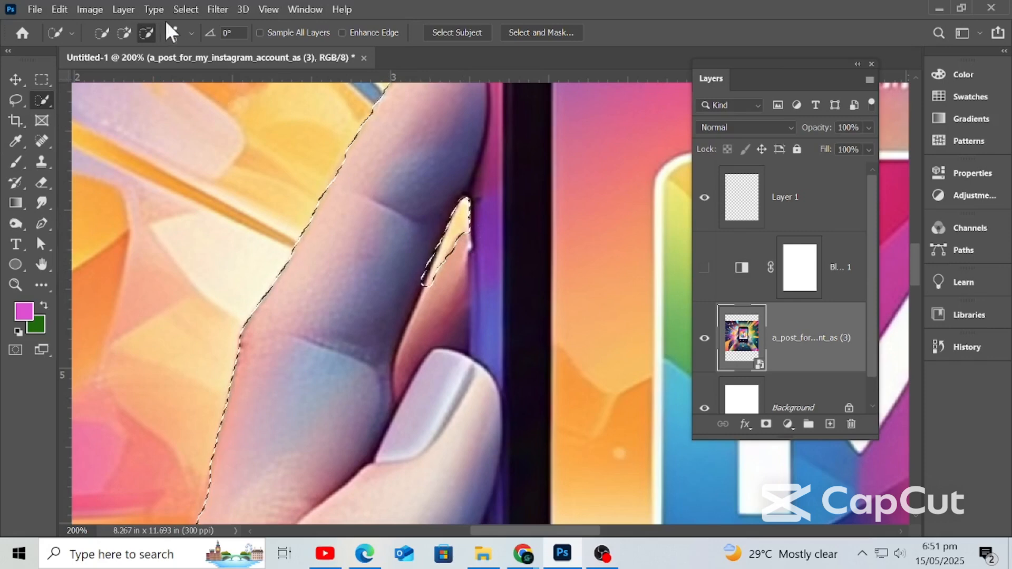
pyautogui.click(122, 33)
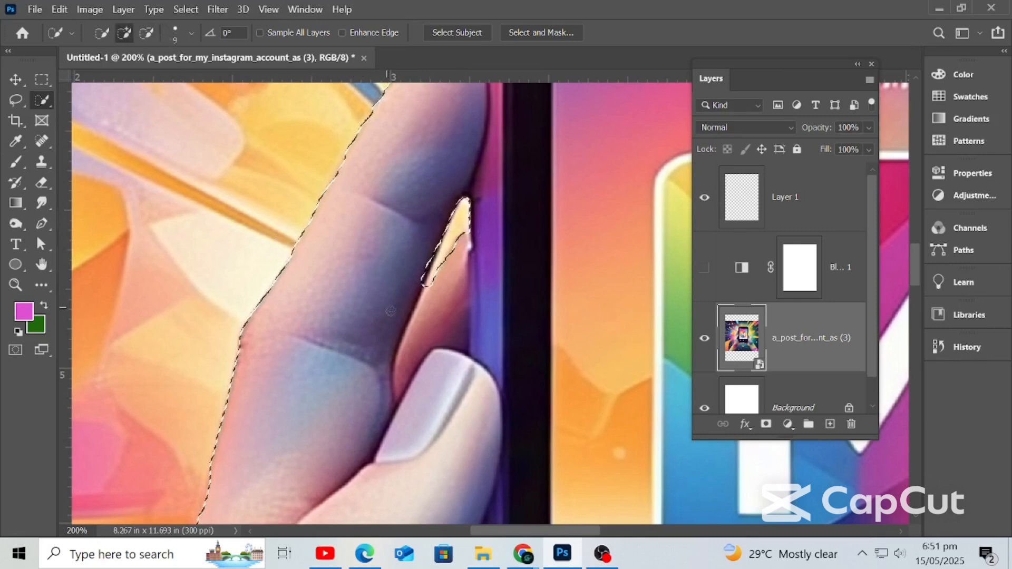
pyautogui.moveTo(418, 281)
pyautogui.mouseDown()
pyautogui.moveTo(427, 249)
pyautogui.moveTo(421, 289)
pyautogui.mouseUp()
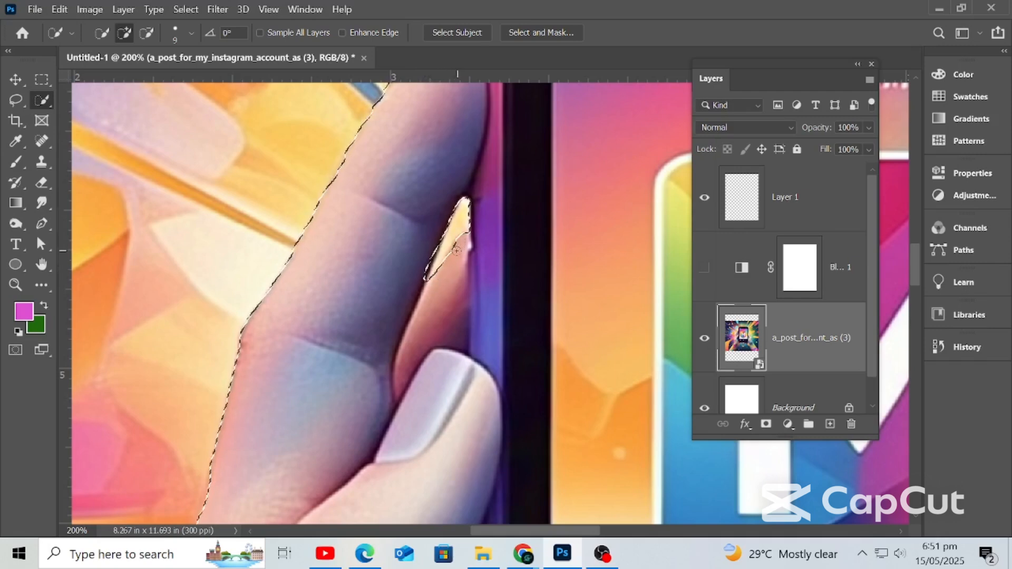
# Step: Subtract the background patch beside the left forearm and copy the selected phone and hands to a new layer
pyautogui.hotkey('ctrl', '0')
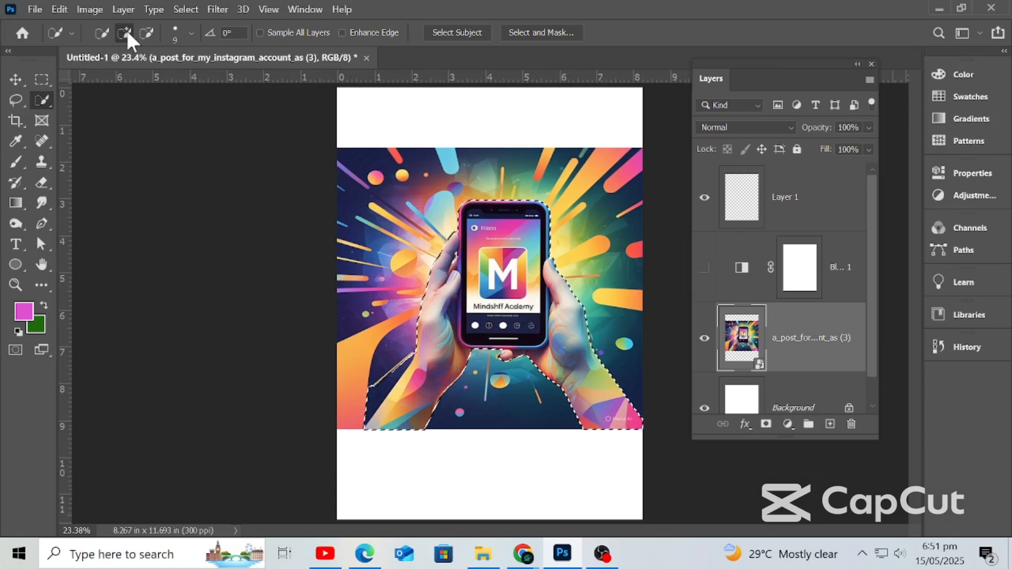
pyautogui.click(147, 33)
pyautogui.click(383, 385)
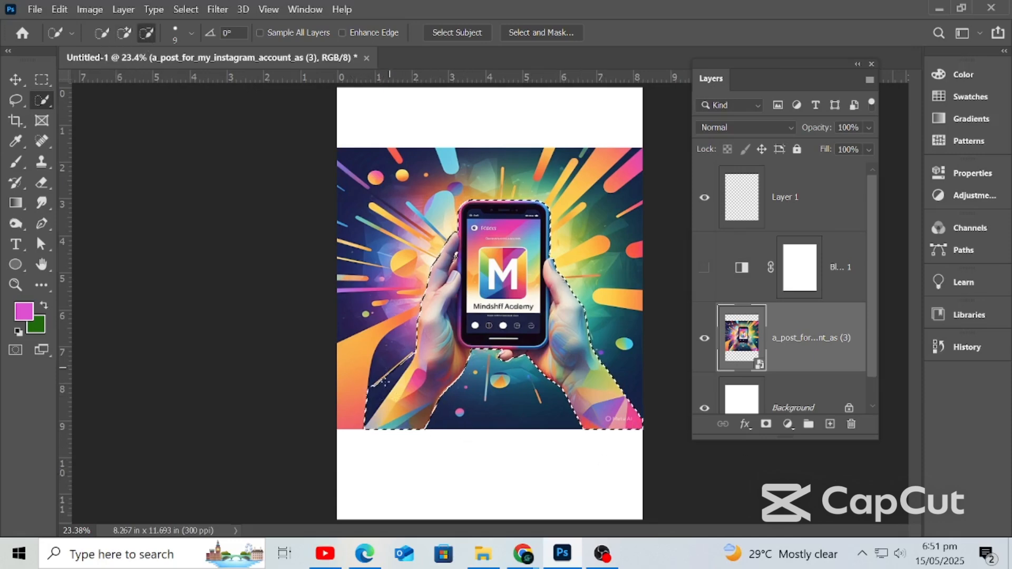
pyautogui.moveTo(353, 421); pyautogui.dragTo(386, 436)
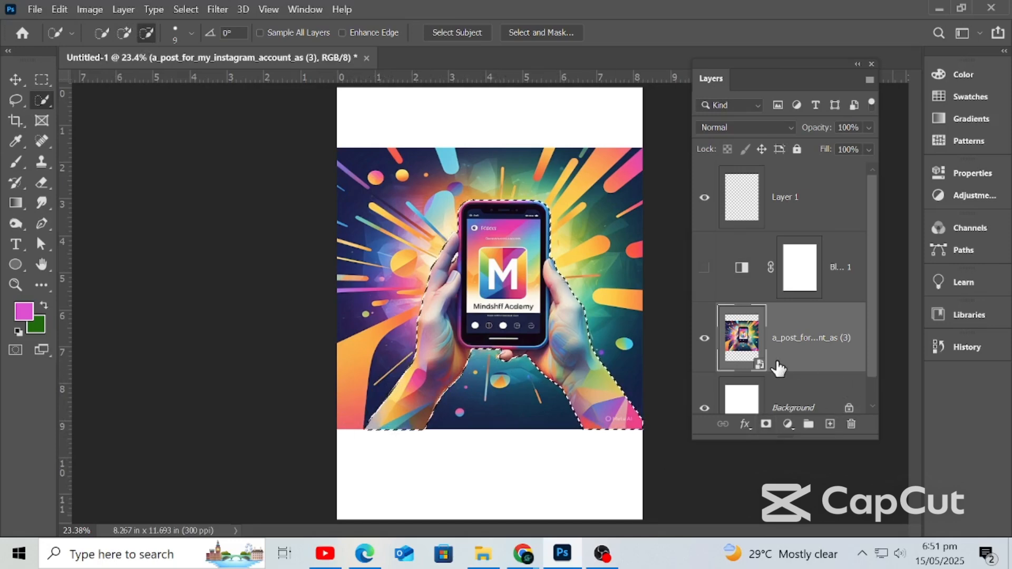
pyautogui.hotkey('ctrl', 'j')
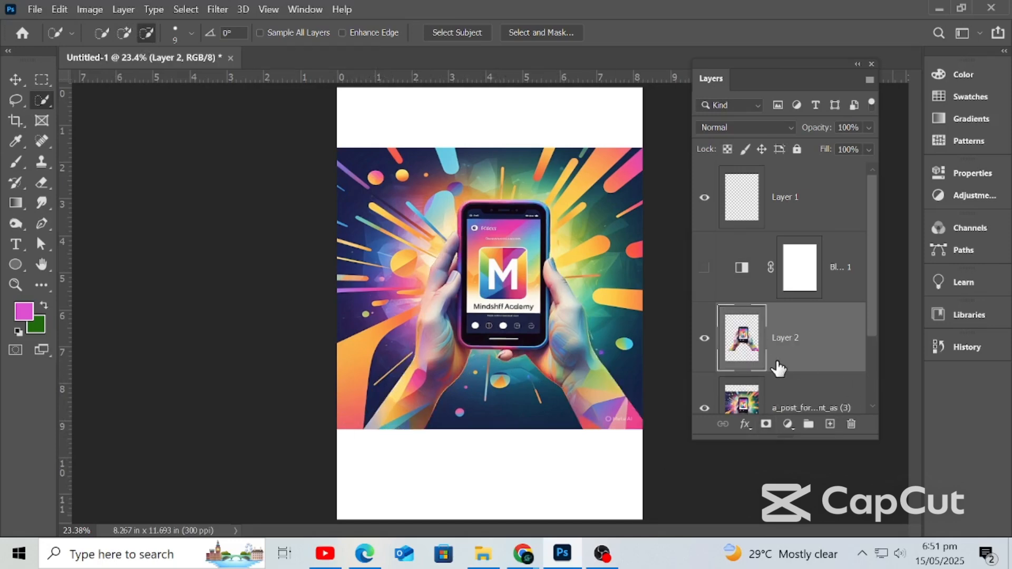
# Step: Toggle the poster layer's visibility on and off to check the phone-and-hands cutout on Layer 2, leaving the poster visible
pyautogui.click(705, 408)
pyautogui.click(706, 408)
pyautogui.click(705, 408)
pyautogui.click(705, 408)
pyautogui.click(706, 408)
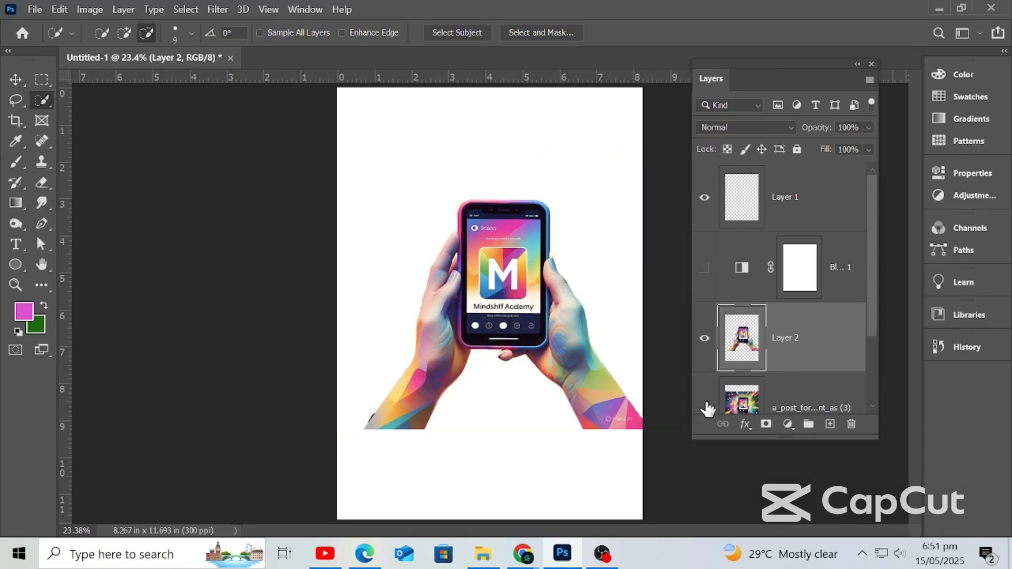
pyautogui.click(705, 408)
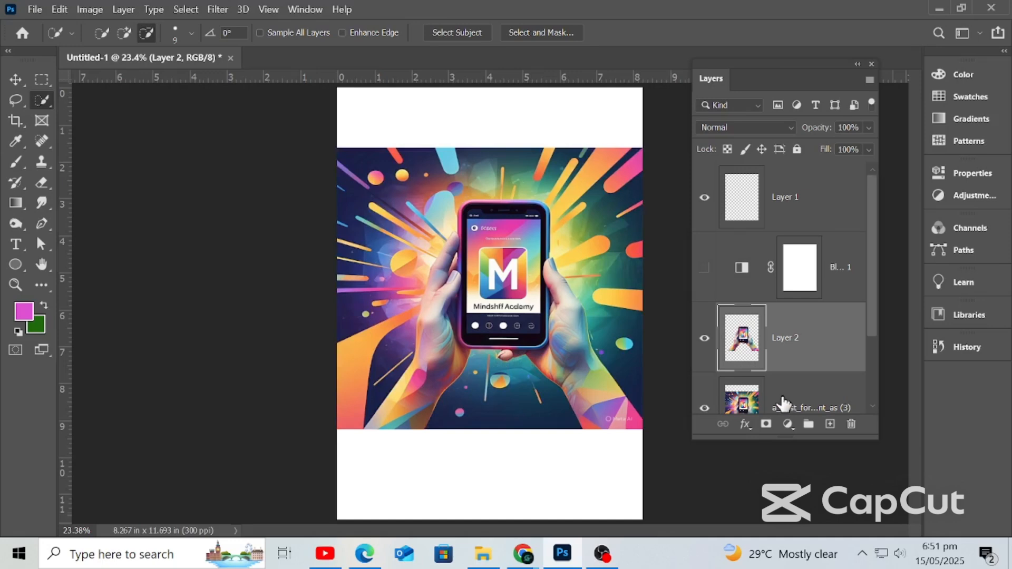
# Step: Show the Black & White adjustment layer, move it beneath Layer 2 and toggle it to compare the background
pyautogui.scroll(-1, 791, 343)
pyautogui.click(705, 198)
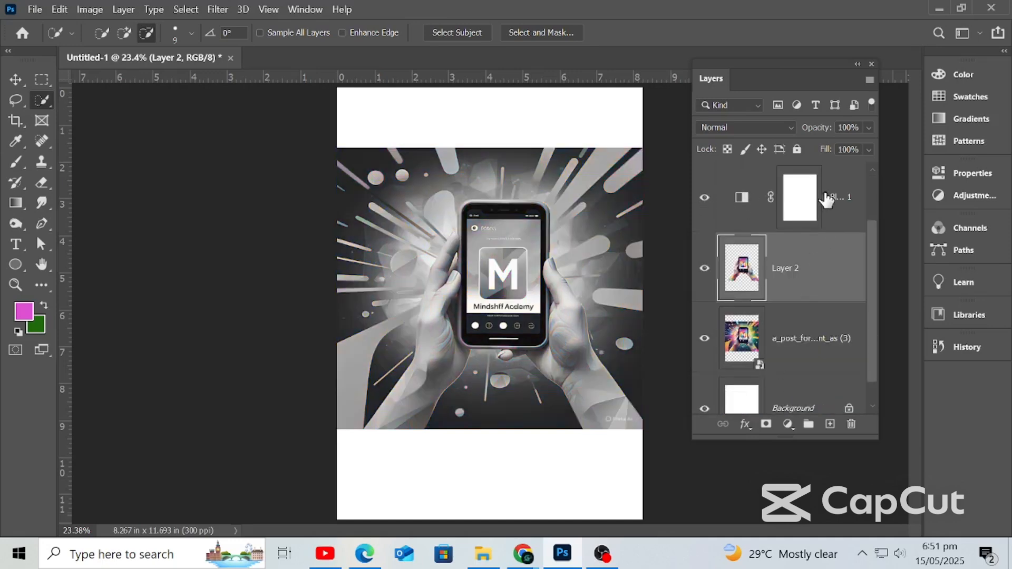
pyautogui.moveTo(833, 199); pyautogui.dragTo(835, 298)
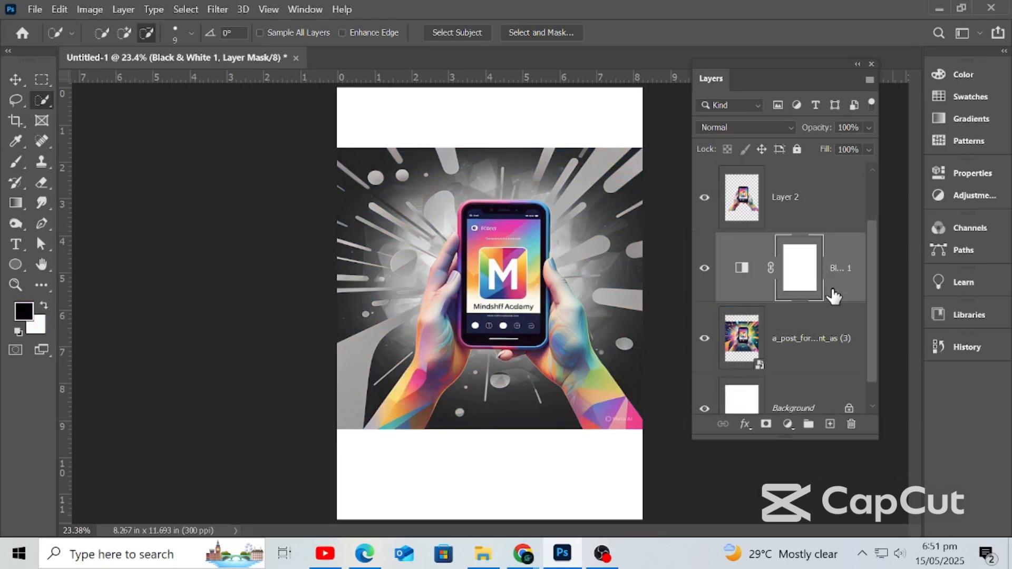
pyautogui.click(704, 269)
pyautogui.click(704, 269)
# Step: Delete the existing Black & White adjustment layer between Layer 2 and the poster layer
pyautogui.click(788, 425)
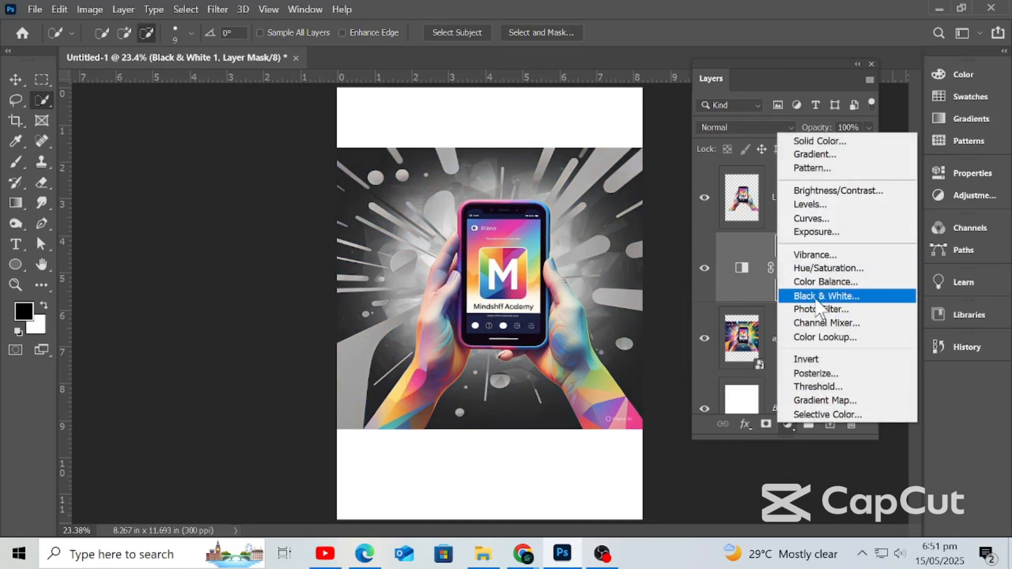
pyautogui.click(614, 327)
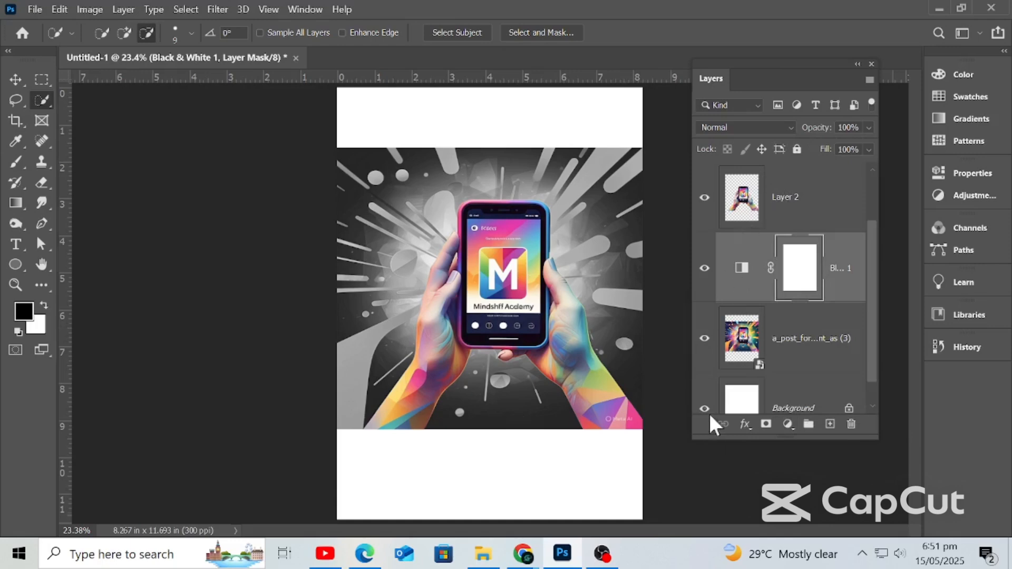
pyautogui.press('Delete')
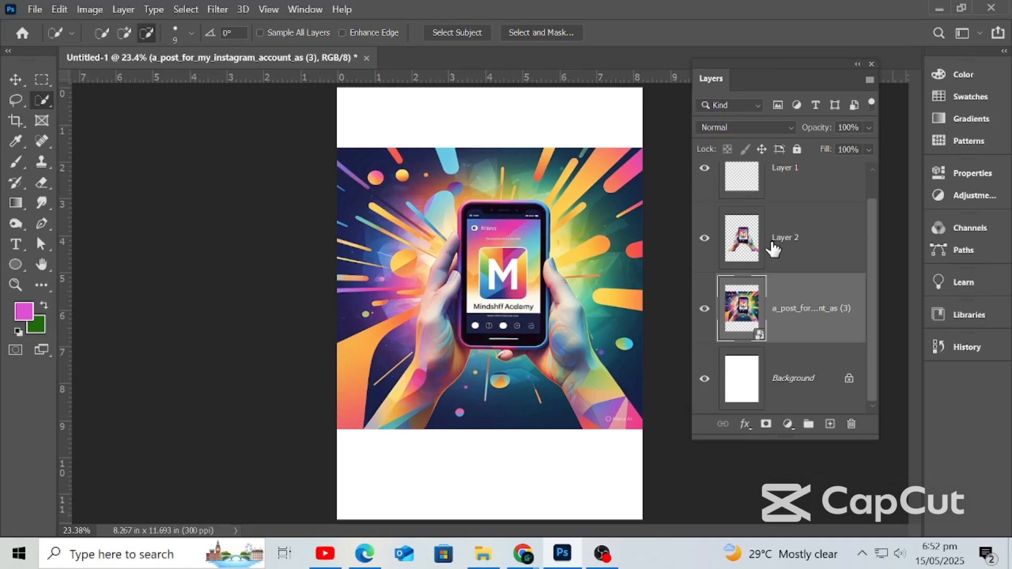
# Step: Toggle the visibility of Layer 2 and the poster layer to compare the cutout with the original, leaving both visible
pyautogui.click(704, 238)
pyautogui.click(704, 309)
pyautogui.click(704, 309)
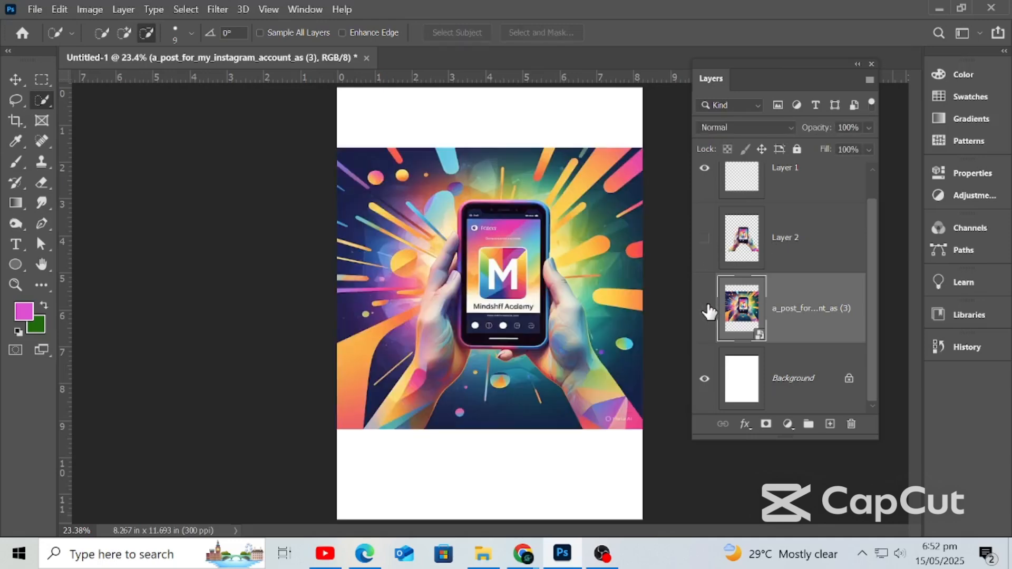
pyautogui.click(707, 309)
pyautogui.click(705, 239)
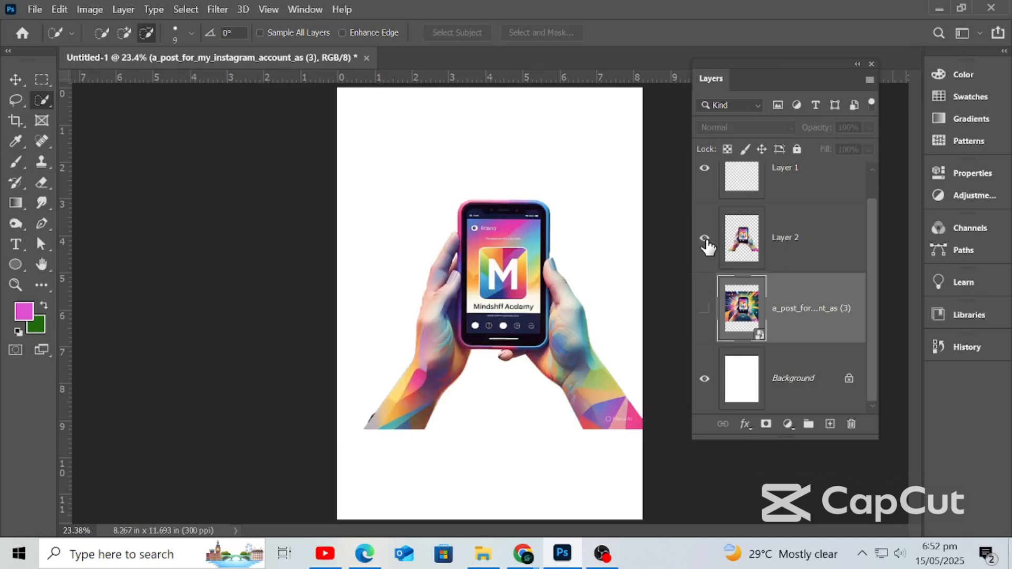
pyautogui.click(705, 239)
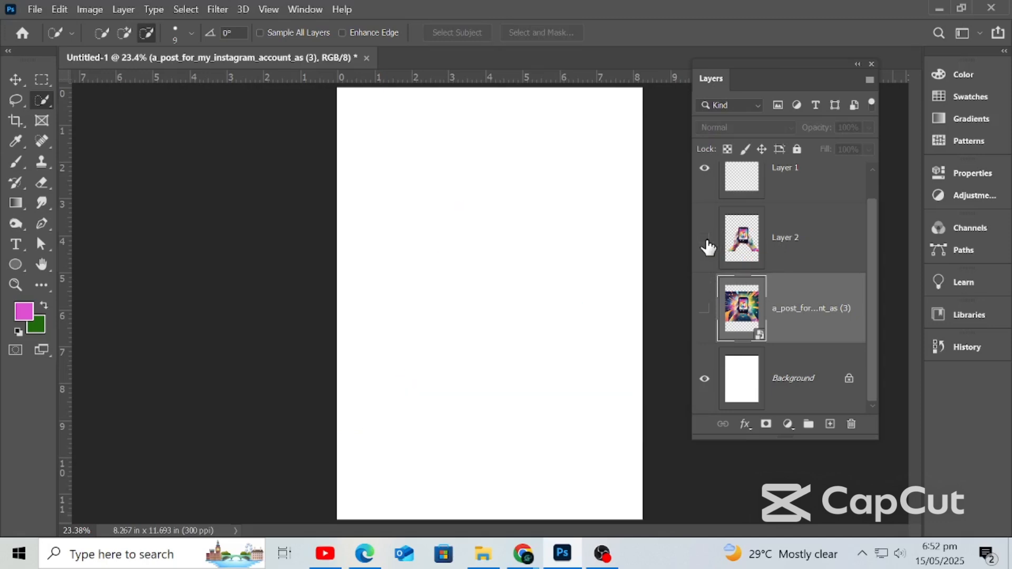
pyautogui.click(705, 239)
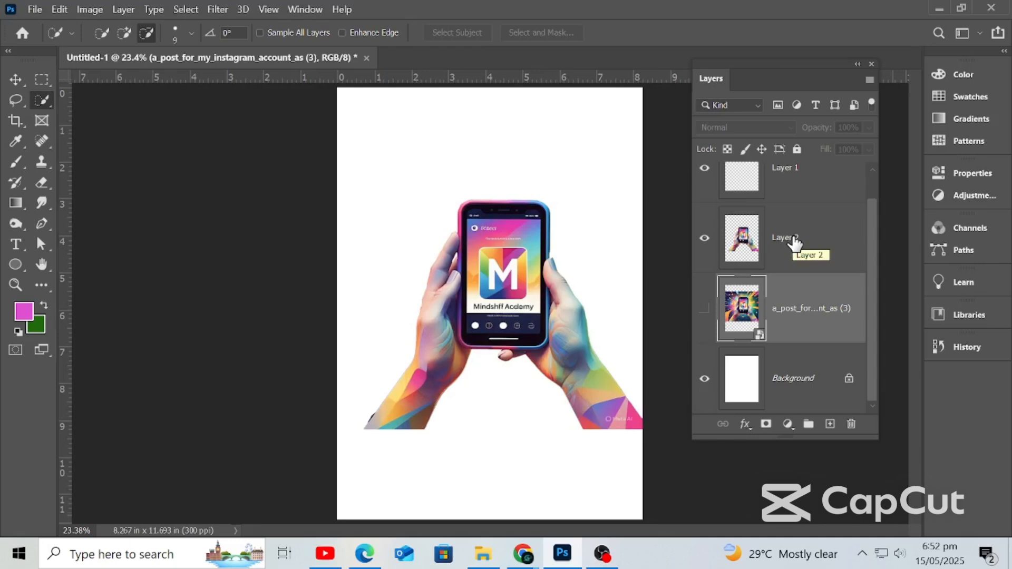
pyautogui.click(704, 312)
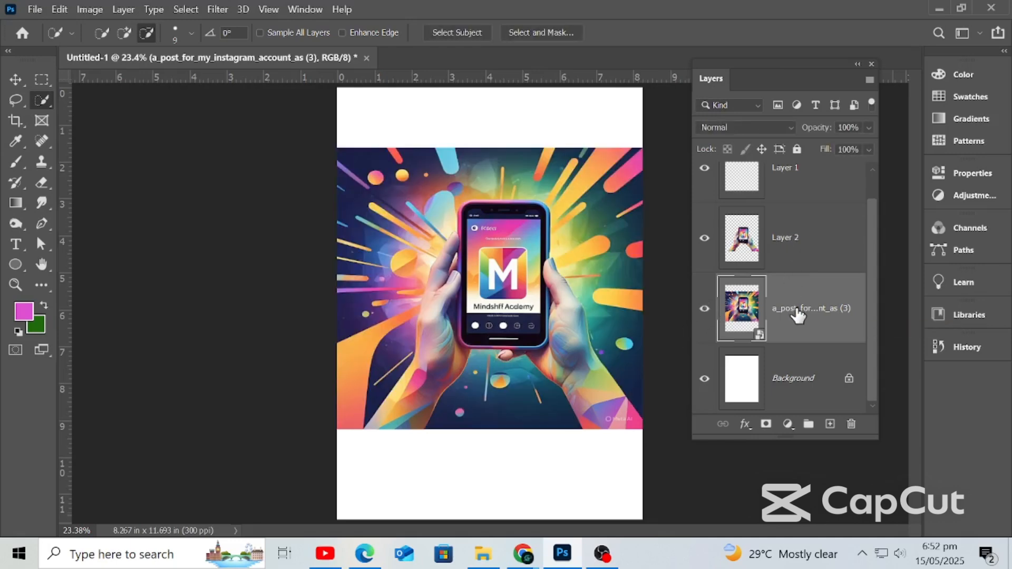
# Step: Add a Black & White adjustment directly above the poster layer with Layer 2 hidden, then show the colored cutout again
pyautogui.click(705, 240)
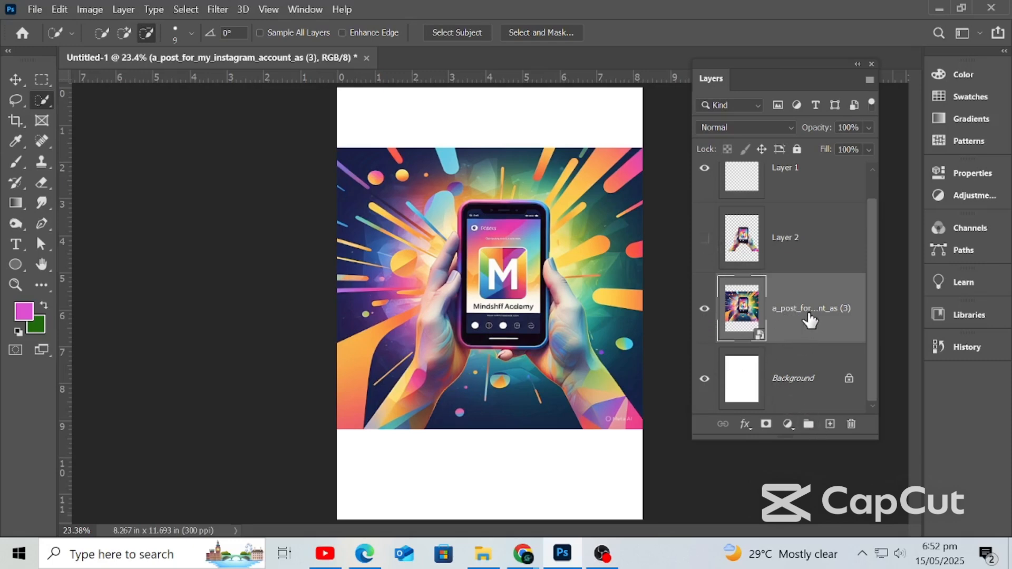
pyautogui.click(788, 424)
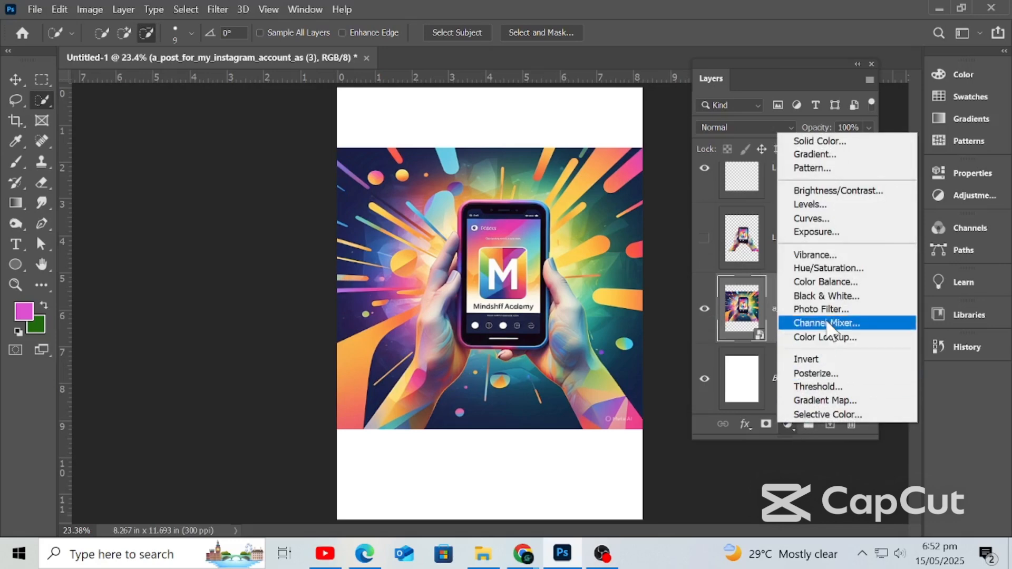
pyautogui.click(828, 295)
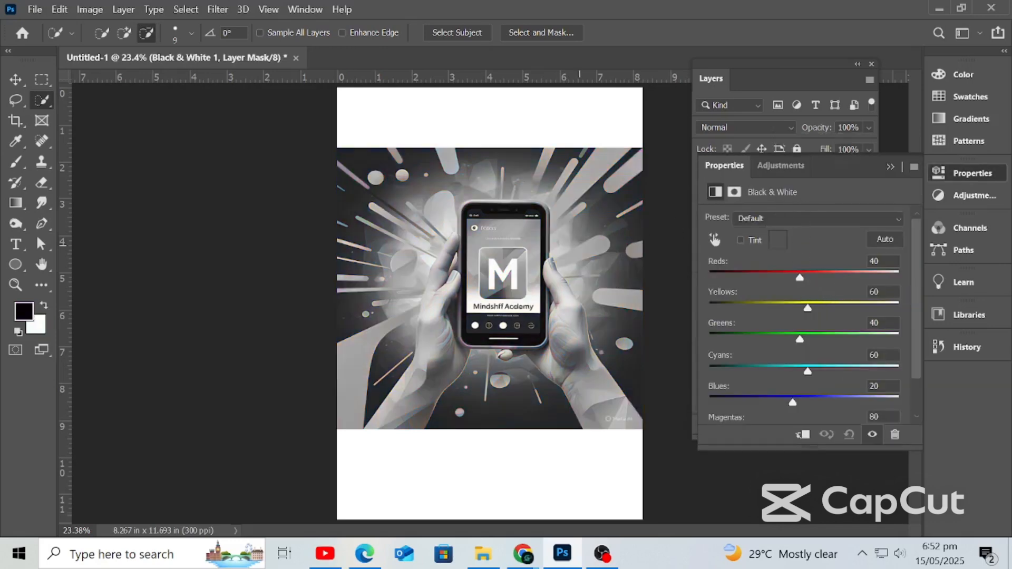
pyautogui.click(888, 167)
pyautogui.click(704, 240)
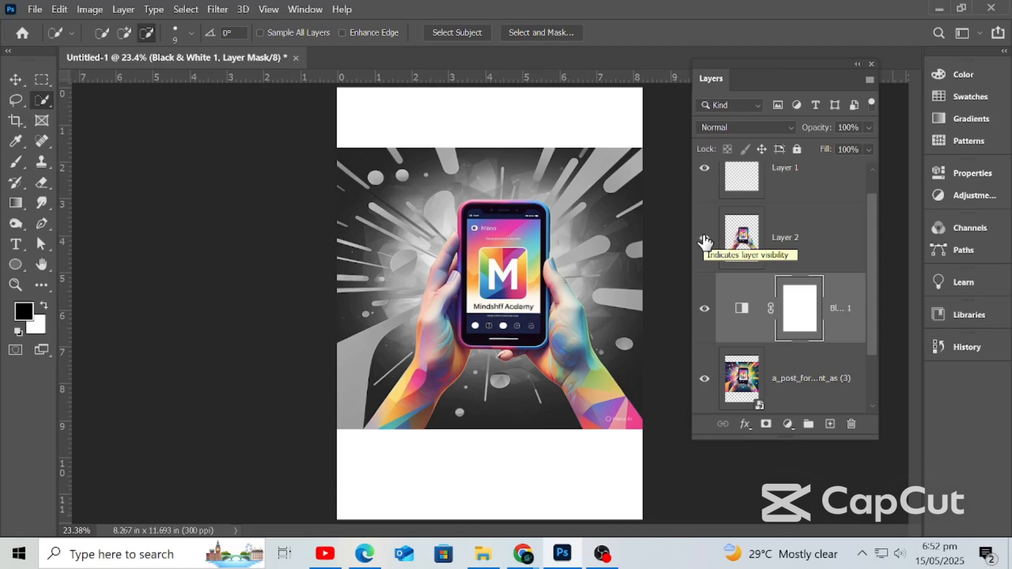
pyautogui.scroll(1, 788, 230)
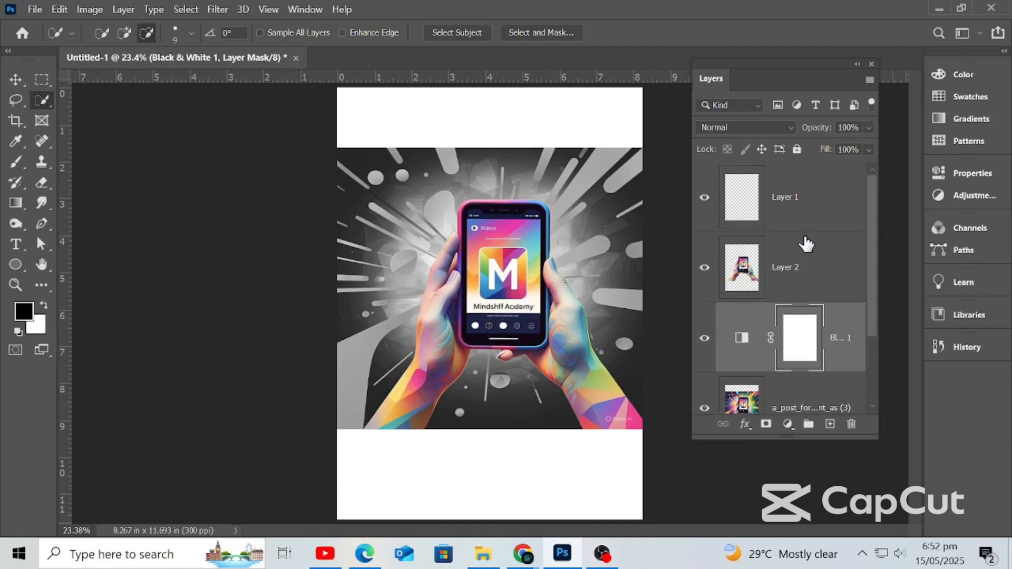
pyautogui.click(14, 79)
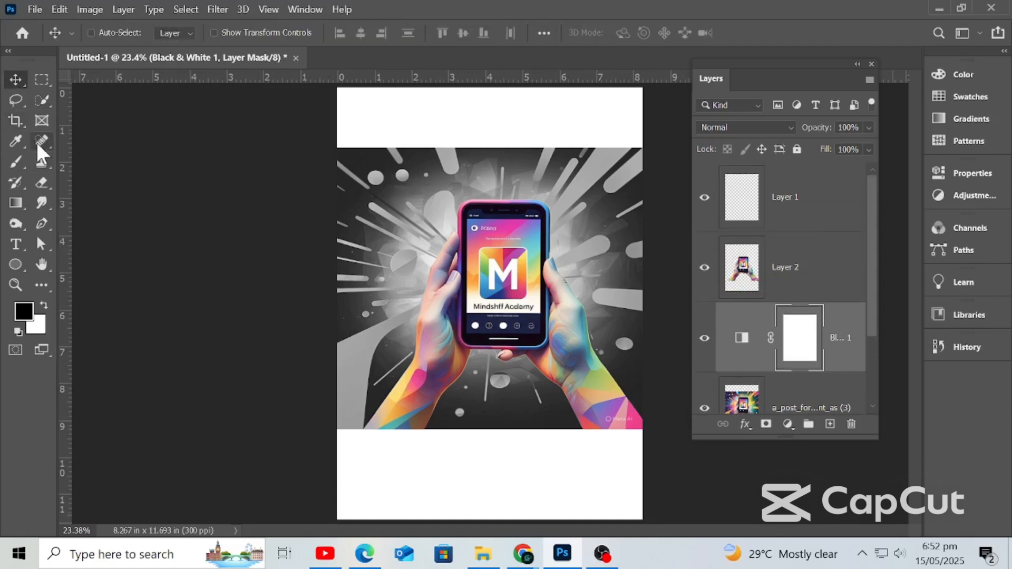
pyautogui.click(37, 141)
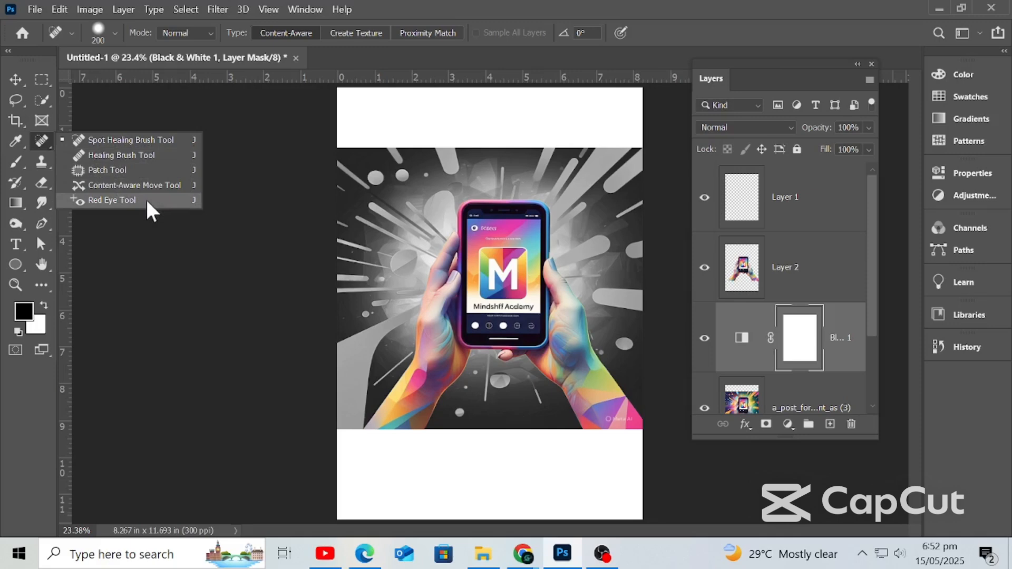
# Step: Switch to Chrome and search Google for "acne face" in the empty new tab
pyautogui.click(529, 555)
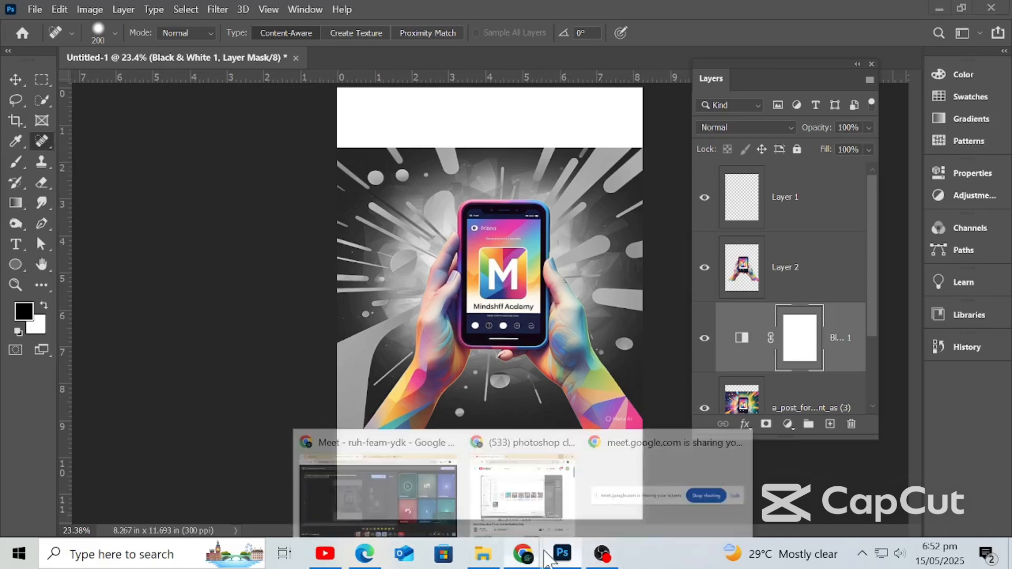
pyautogui.click(438, 507)
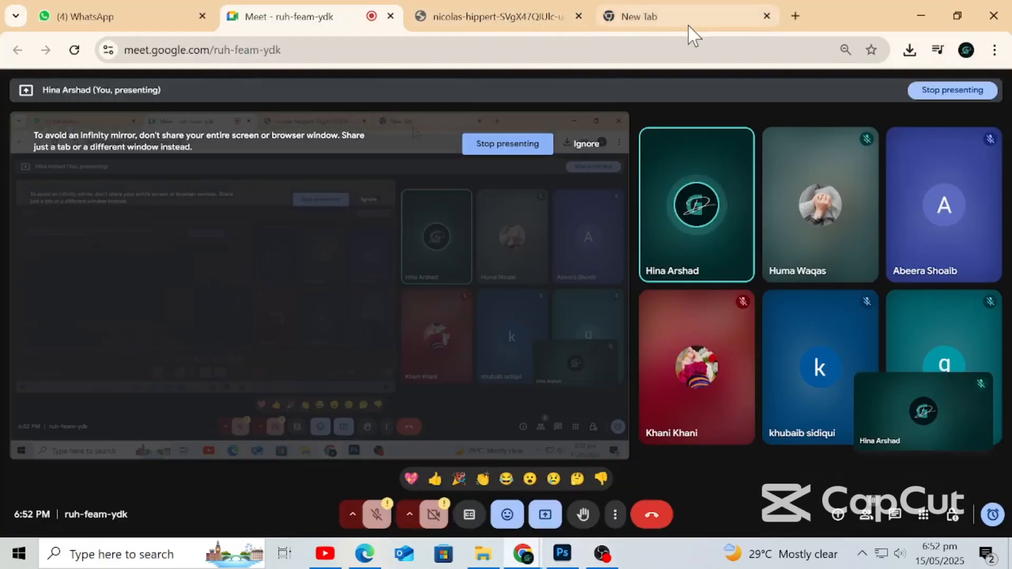
pyautogui.click(689, 24)
pyautogui.click(515, 282)
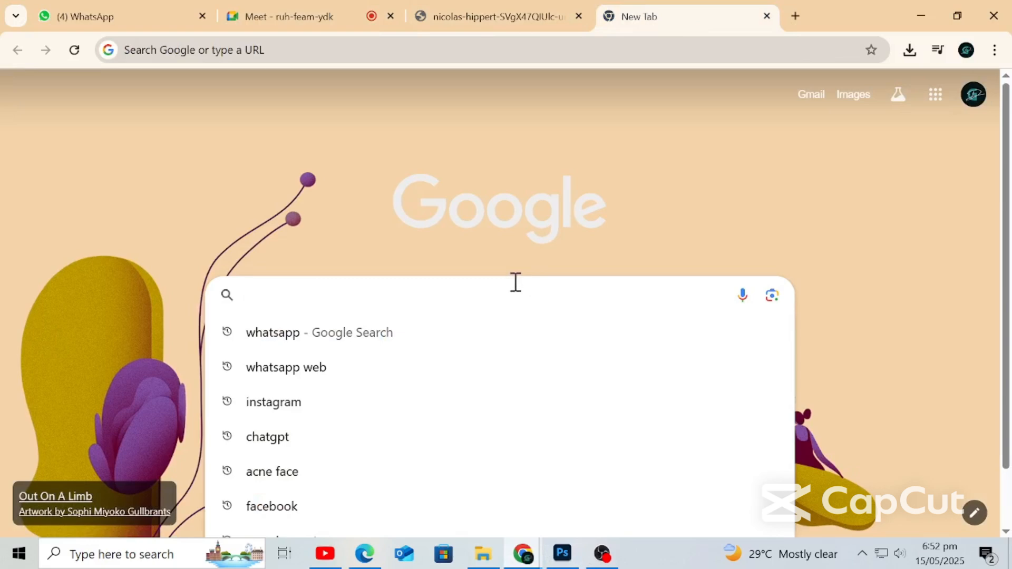
pyautogui.click(348, 471)
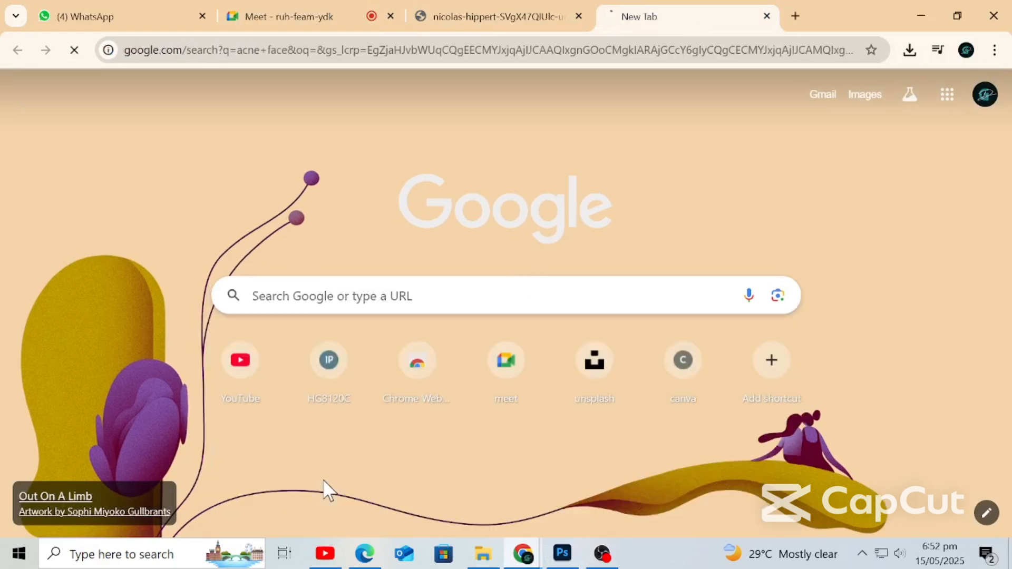
pyautogui.scroll(-6, 236, 329)
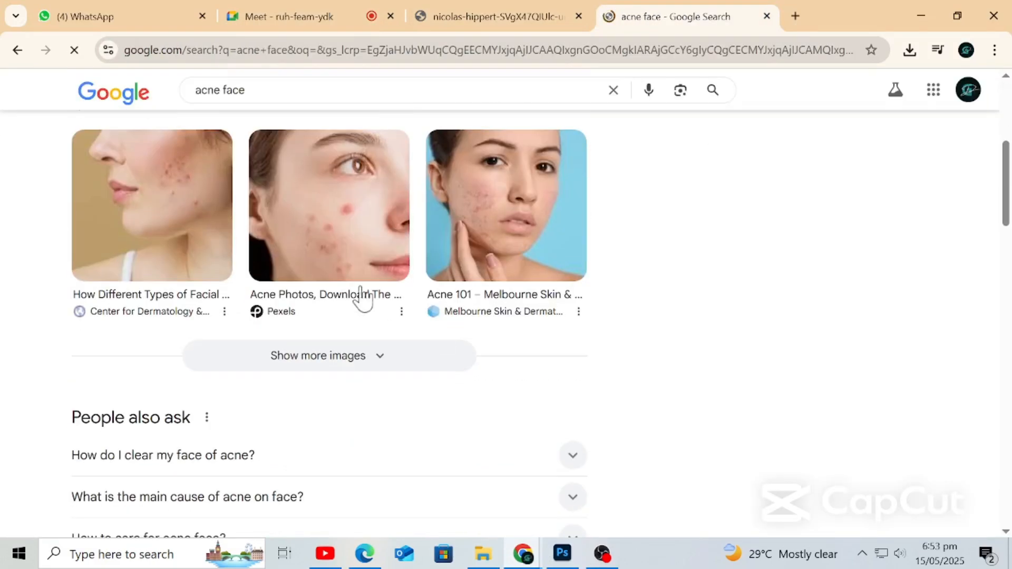
# Step: Open the Pexels acne photo preview, browse the related pictures and copy the Pexels image
pyautogui.click(395, 296)
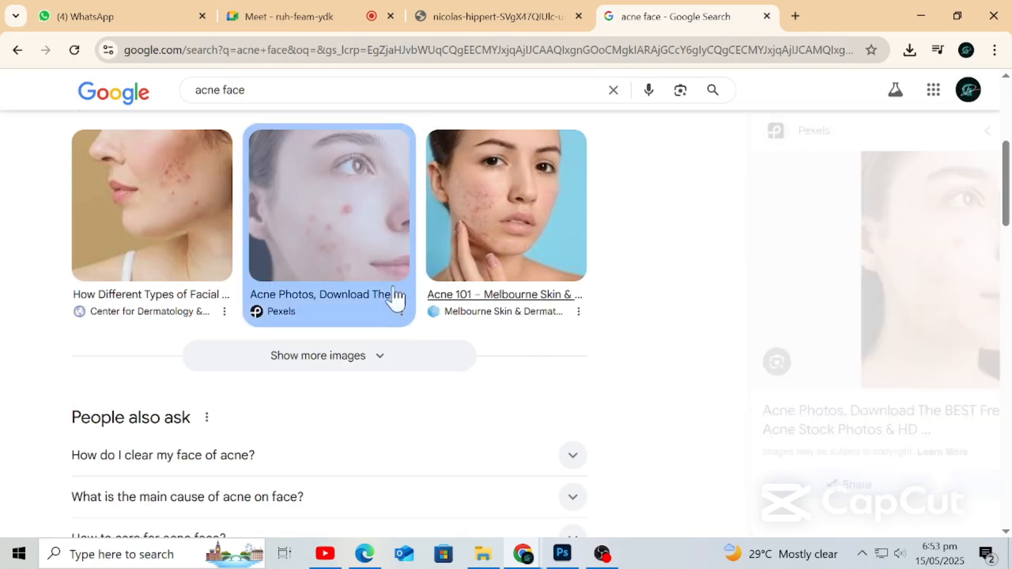
pyautogui.scroll(-5, 870, 306)
pyautogui.scroll(-4, 870, 306)
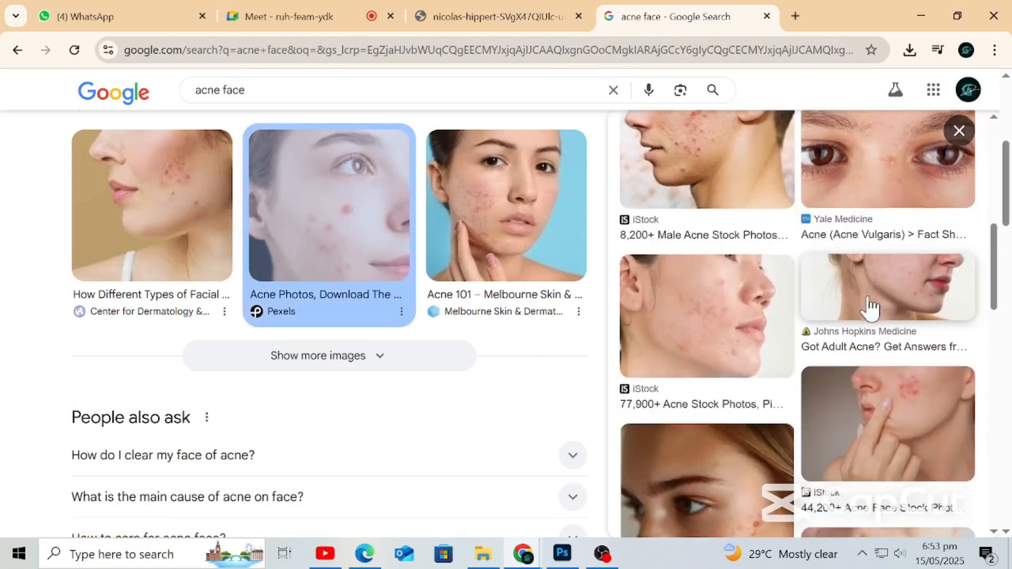
pyautogui.scroll(-3, 871, 316)
pyautogui.scroll(10, 870, 311)
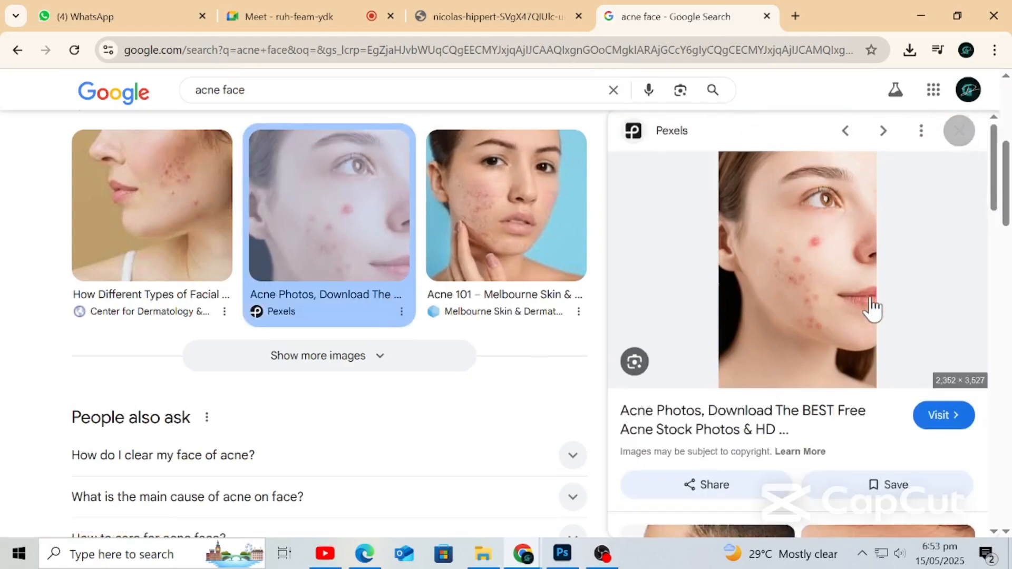
pyautogui.rightClick(849, 267)
pyautogui.click(690, 435)
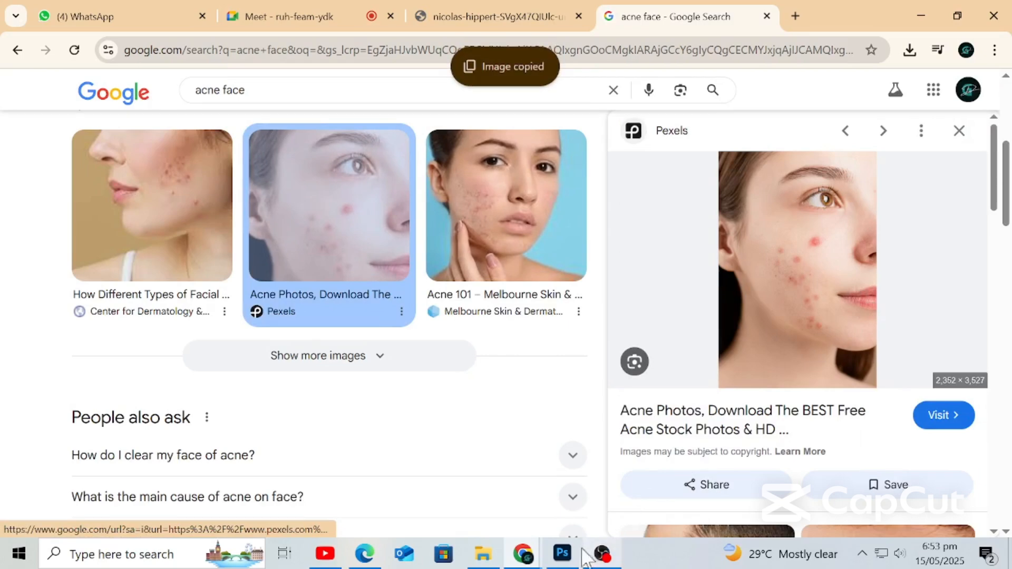
# Step: Switch to Photoshop, paste the copied face photo onto Layer 1 and hide all the layers beneath it
pyautogui.click(561, 555)
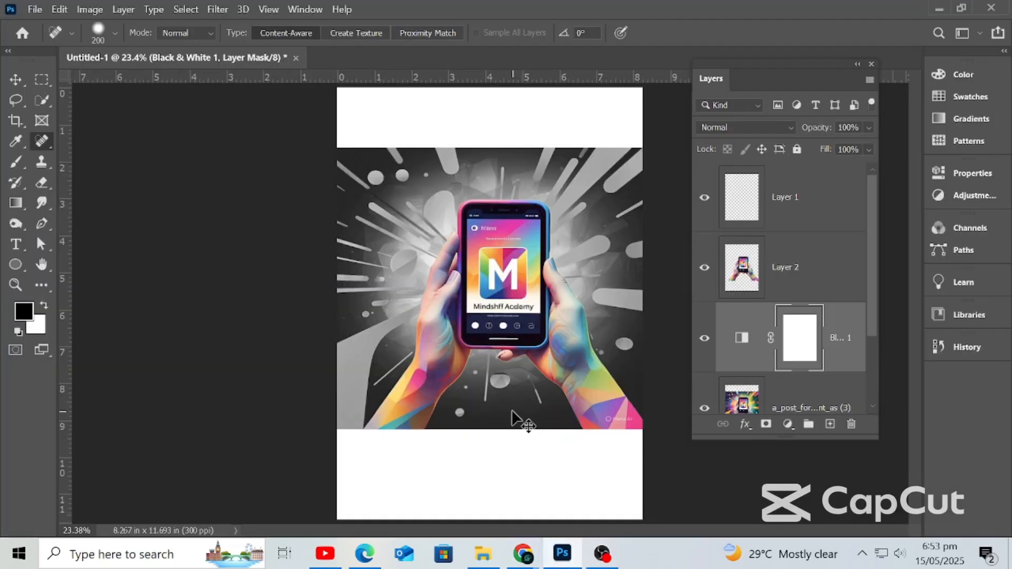
pyautogui.click(812, 213)
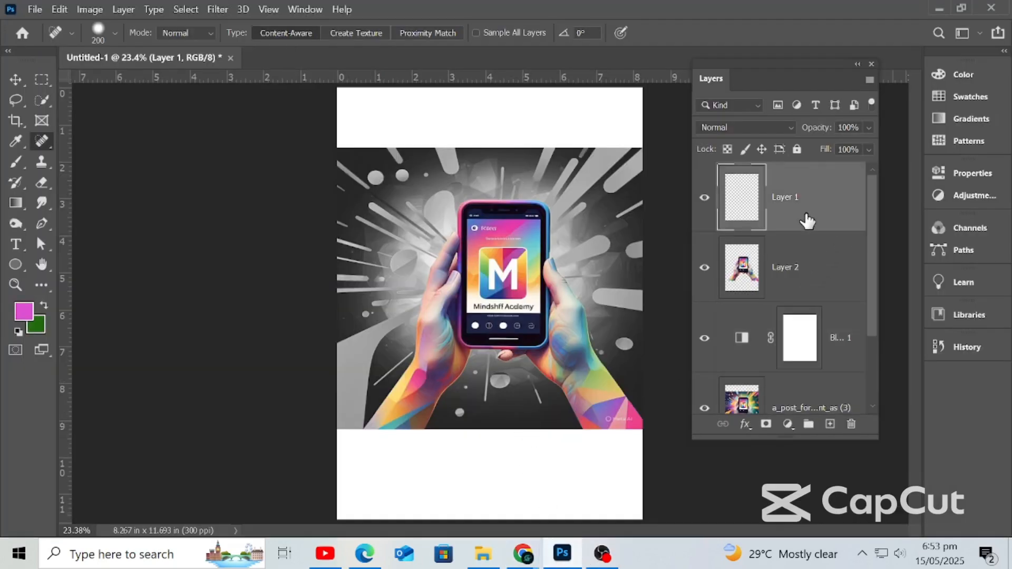
pyautogui.hotkey('ctrl', 'v')
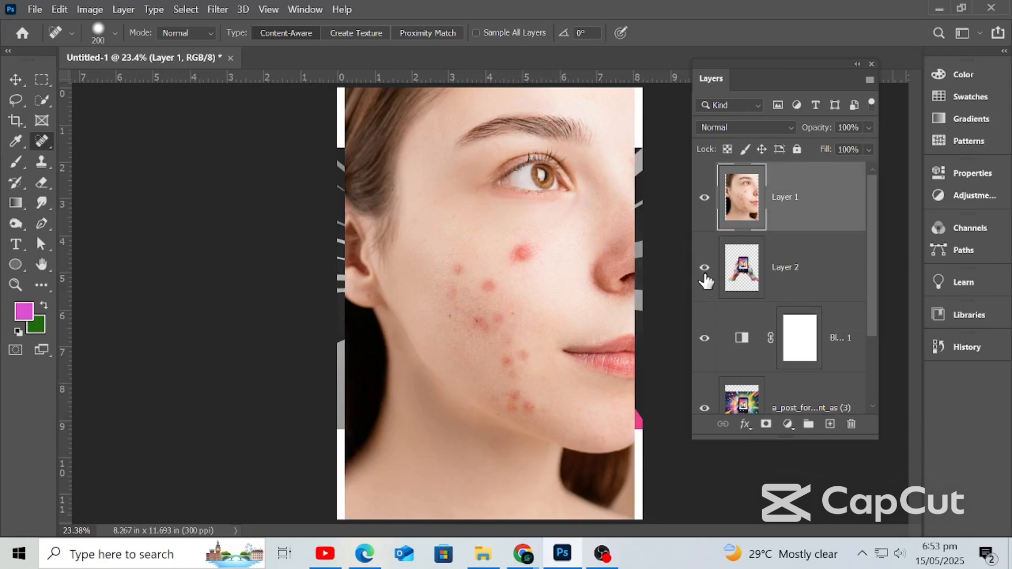
pyautogui.moveTo(704, 274); pyautogui.dragTo(697, 402)
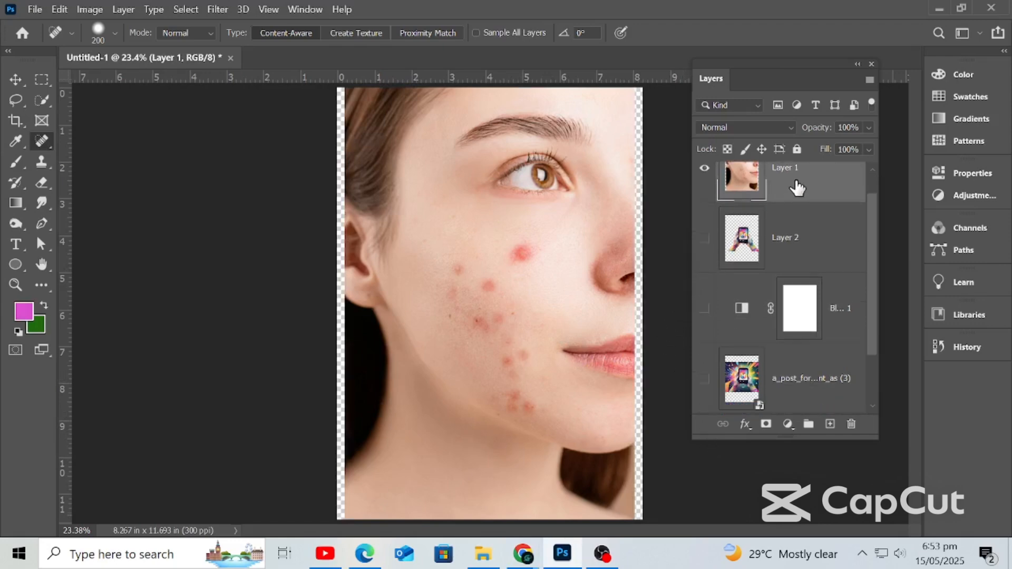
pyautogui.scroll(2, 797, 189)
# Step: With the Patch tool, replace the large red spot on the upper cheek on Layer 1 with clear skin beside it, then deselect
pyautogui.rightClick(40, 142)
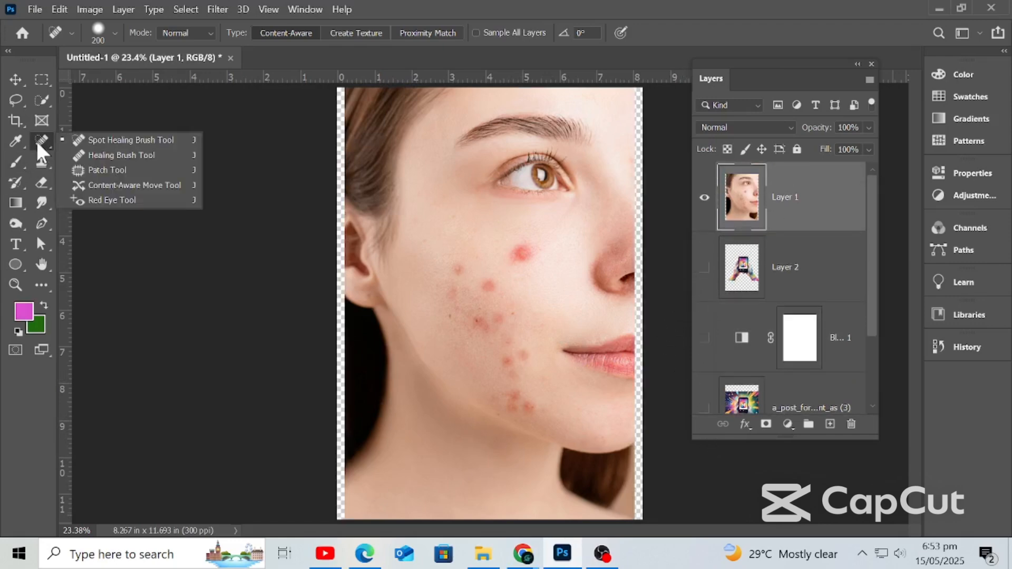
pyautogui.click(125, 169)
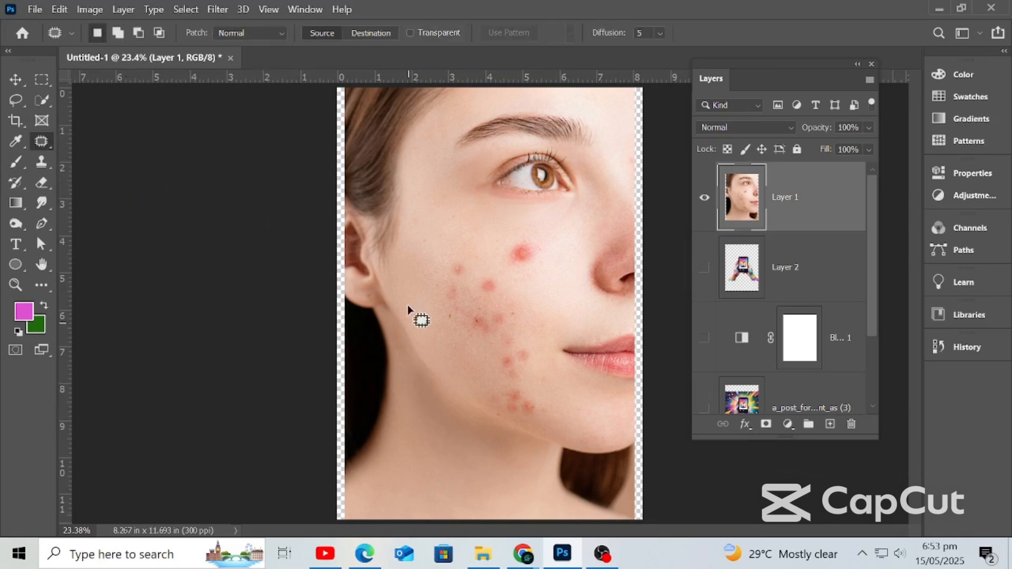
pyautogui.moveTo(536, 246)
pyautogui.mouseDown()
pyautogui.moveTo(499, 253)
pyautogui.moveTo(510, 267)
pyautogui.moveTo(530, 269)
pyautogui.moveTo(535, 242)
pyautogui.mouseUp()
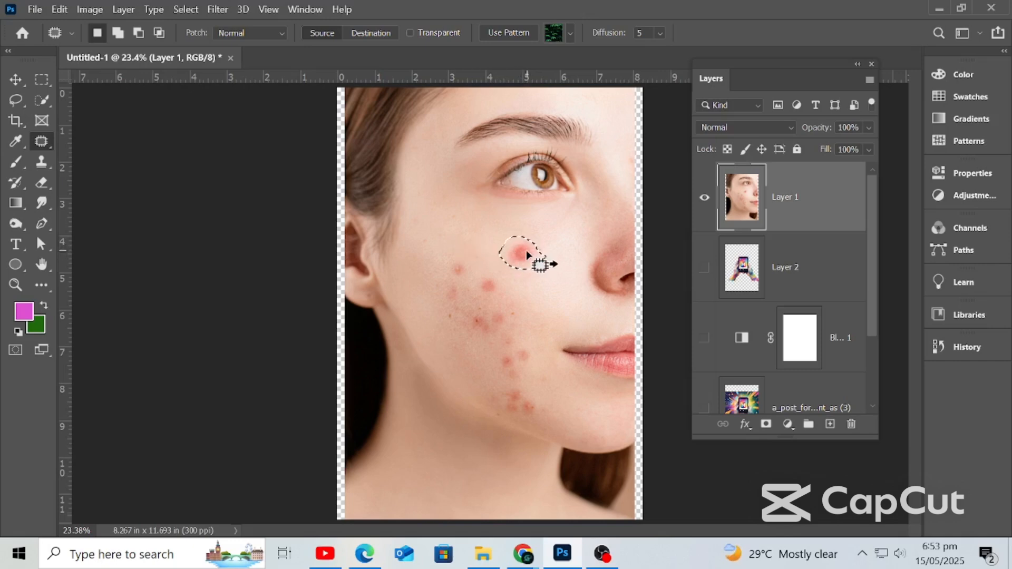
pyautogui.moveTo(526, 249); pyautogui.dragTo(501, 248)
pyautogui.hotkey('ctrl', 'd')
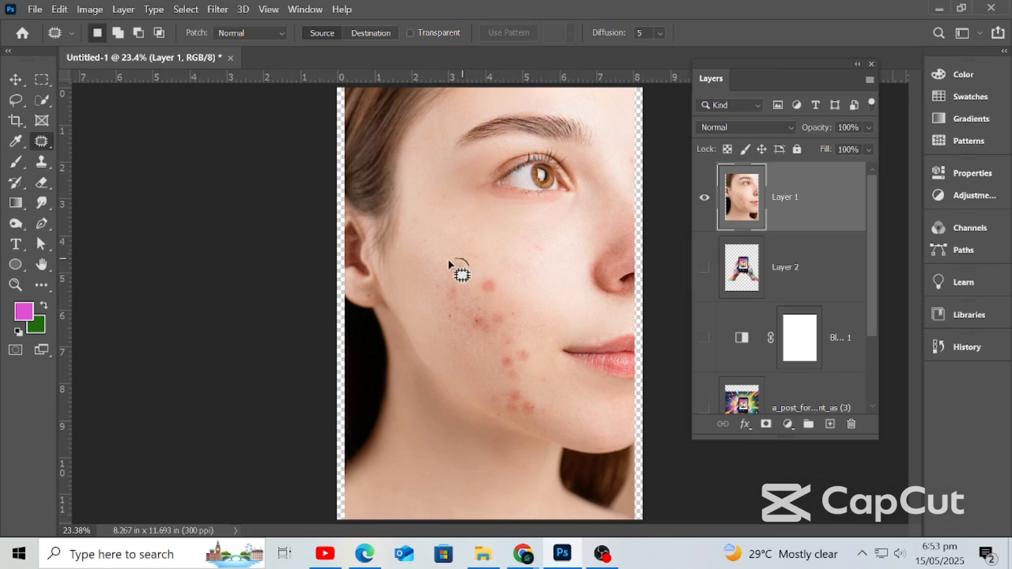
# Step: Patch out the two smaller red spots below and beside the removed large one using nearby clear skin
pyautogui.moveTo(467, 270); pyautogui.dragTo(508, 254)
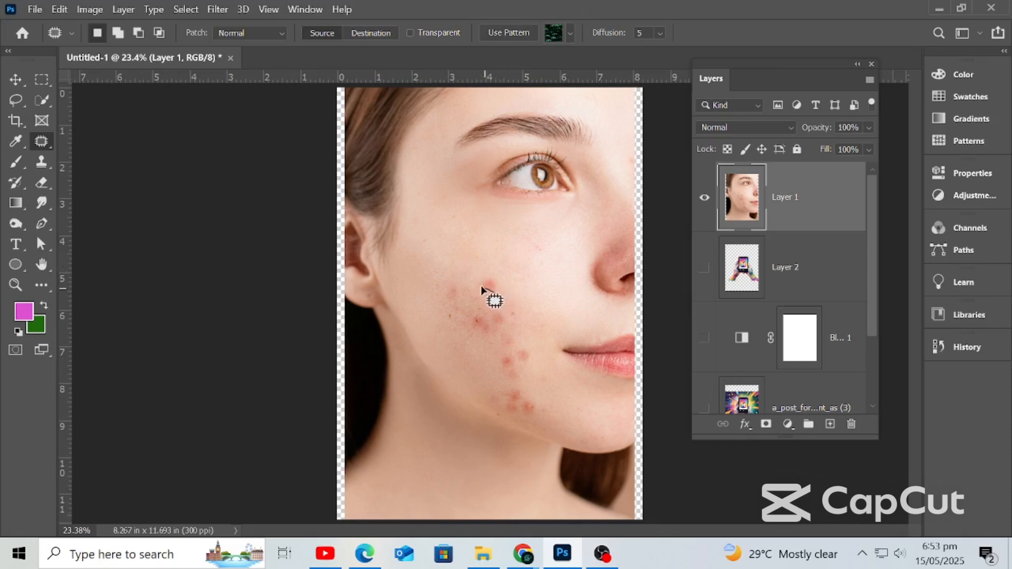
pyautogui.moveTo(483, 292)
pyautogui.mouseDown()
pyautogui.moveTo(511, 279)
pyautogui.moveTo(478, 264)
pyautogui.moveTo(519, 298)
pyautogui.moveTo(462, 280)
pyautogui.moveTo(424, 296)
pyautogui.moveTo(450, 305)
pyautogui.mouseUp()
pyautogui.hotkey('ctrl', 'd')
# Step: Patch out the acne cluster in the middle of the cheek and the red spots near the jawline
pyautogui.moveTo(482, 324)
pyautogui.mouseDown()
pyautogui.moveTo(473, 312)
pyautogui.moveTo(447, 324)
pyautogui.moveTo(503, 325)
pyautogui.moveTo(534, 304)
pyautogui.moveTo(536, 316)
pyautogui.mouseUp()
pyautogui.click(490, 320)
pyautogui.click(526, 365)
pyautogui.moveTo(528, 352); pyautogui.dragTo(531, 340)
pyautogui.click(524, 362)
pyautogui.moveTo(509, 375); pyautogui.dragTo(524, 340)
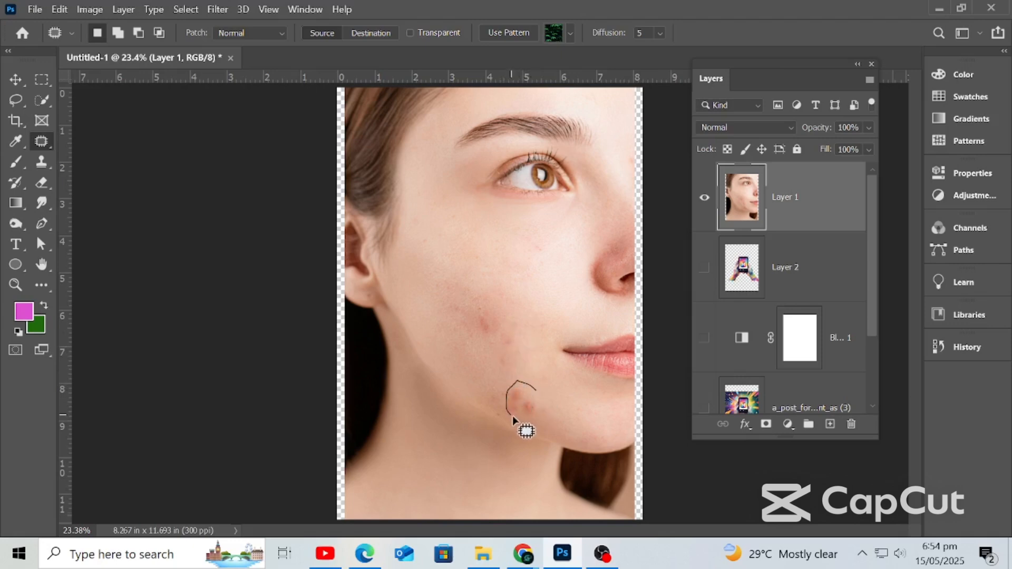
pyautogui.moveTo(533, 406)
pyautogui.mouseDown()
pyautogui.moveTo(527, 356)
pyautogui.moveTo(492, 386)
pyautogui.moveTo(509, 412)
pyautogui.moveTo(537, 416)
pyautogui.moveTo(523, 382)
pyautogui.moveTo(540, 319)
pyautogui.mouseUp()
pyautogui.hotkey('ctrl', 'd')
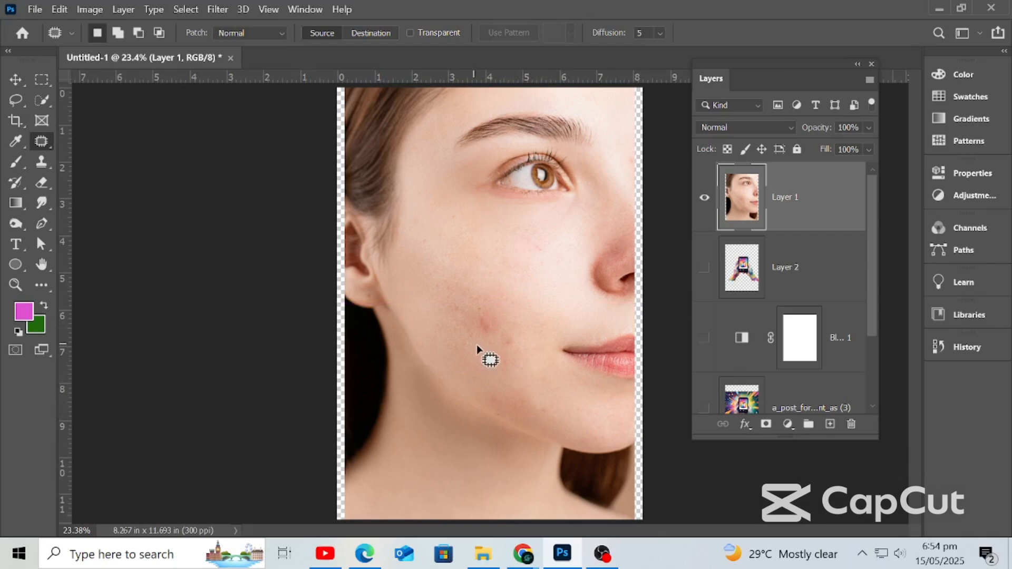
# Step: Patch the remaining redness and small marks across the middle and outer cheek with clean surrounding skin
pyautogui.moveTo(476, 321)
pyautogui.mouseDown()
pyautogui.moveTo(485, 346)
pyautogui.moveTo(538, 328)
pyautogui.mouseUp()
pyautogui.hotkey('ctrl', 'd')
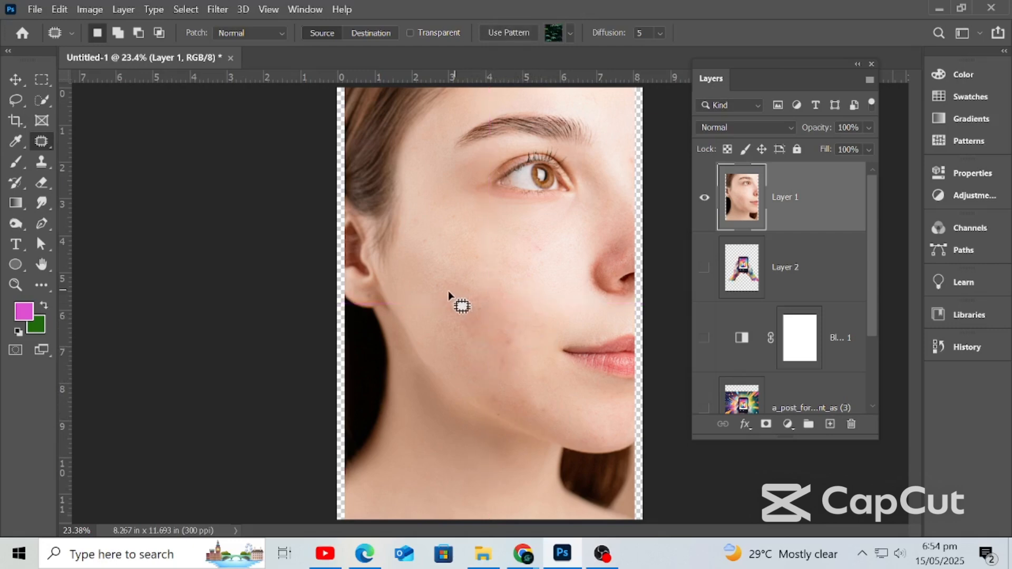
pyautogui.moveTo(449, 295); pyautogui.dragTo(449, 296)
pyautogui.moveTo(452, 311)
pyautogui.mouseDown()
pyautogui.moveTo(522, 312)
pyautogui.moveTo(529, 348)
pyautogui.moveTo(500, 362)
pyautogui.moveTo(473, 342)
pyautogui.mouseUp()
pyautogui.moveTo(471, 280)
pyautogui.mouseDown()
pyautogui.moveTo(464, 304)
pyautogui.moveTo(478, 317)
pyautogui.moveTo(488, 303)
pyautogui.moveTo(472, 288)
pyautogui.moveTo(518, 305)
pyautogui.moveTo(493, 352)
pyautogui.moveTo(498, 374)
pyautogui.mouseUp()
pyautogui.moveTo(494, 339); pyautogui.dragTo(491, 344)
pyautogui.moveTo(504, 355); pyautogui.dragTo(528, 334)
pyautogui.moveTo(468, 339)
pyautogui.mouseDown()
pyautogui.moveTo(477, 343)
pyautogui.moveTo(465, 321)
pyautogui.moveTo(437, 321)
pyautogui.mouseUp()
pyautogui.moveTo(463, 304)
pyautogui.mouseDown()
pyautogui.moveTo(434, 282)
pyautogui.moveTo(465, 297)
pyautogui.mouseUp()
pyautogui.moveTo(453, 290); pyautogui.dragTo(455, 261)
# Step: Patch the blemished area near the jawline once more with clear skin from beside the mouth, then deselect
pyautogui.moveTo(504, 390)
pyautogui.mouseDown()
pyautogui.moveTo(512, 355)
pyautogui.moveTo(538, 423)
pyautogui.mouseUp()
pyautogui.moveTo(518, 389)
pyautogui.mouseDown()
pyautogui.moveTo(539, 400)
pyautogui.moveTo(532, 302)
pyautogui.moveTo(536, 311)
pyautogui.mouseUp()
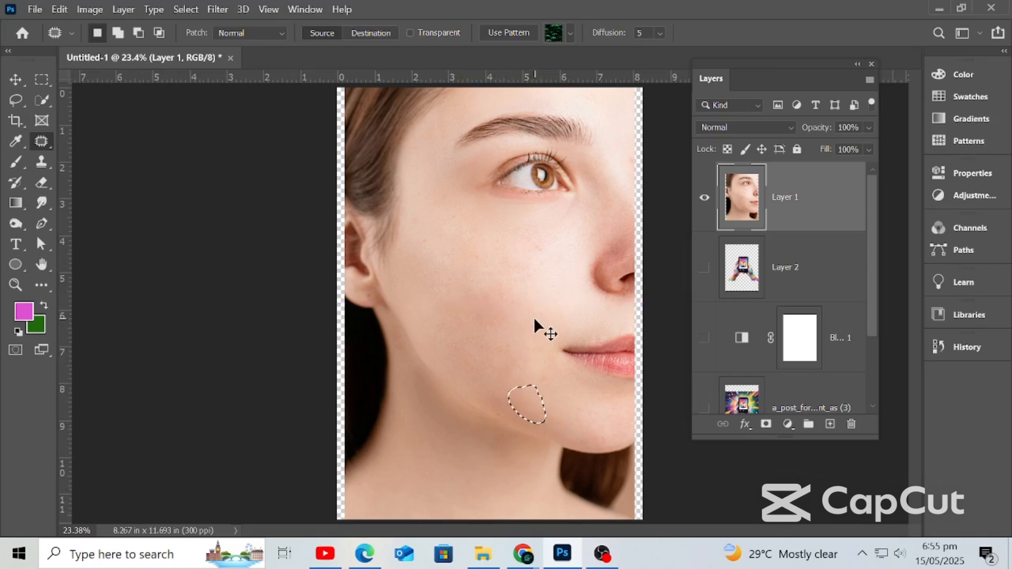
pyautogui.hotkey('ctrl', 'd')
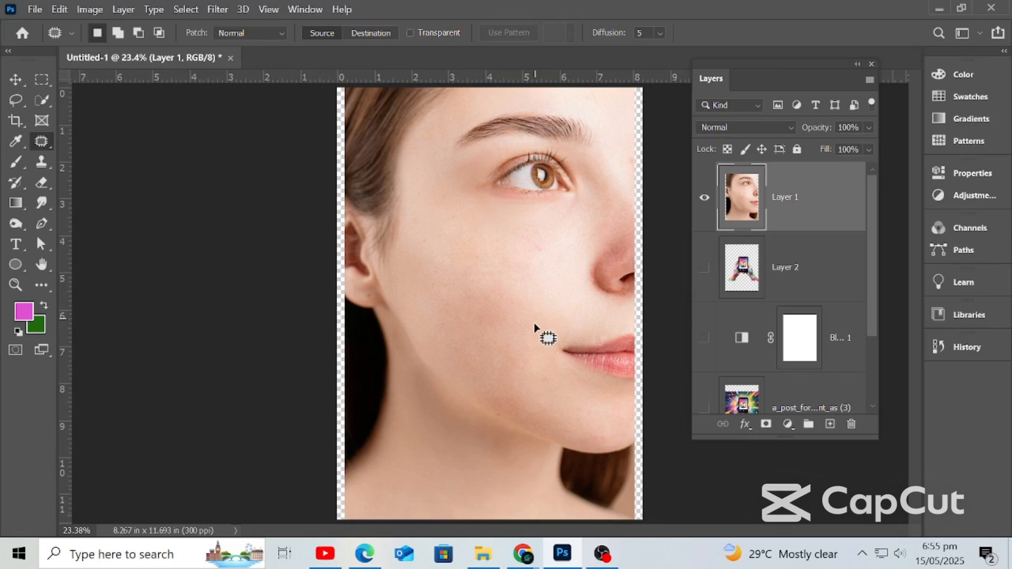
pyautogui.click(900, 554)
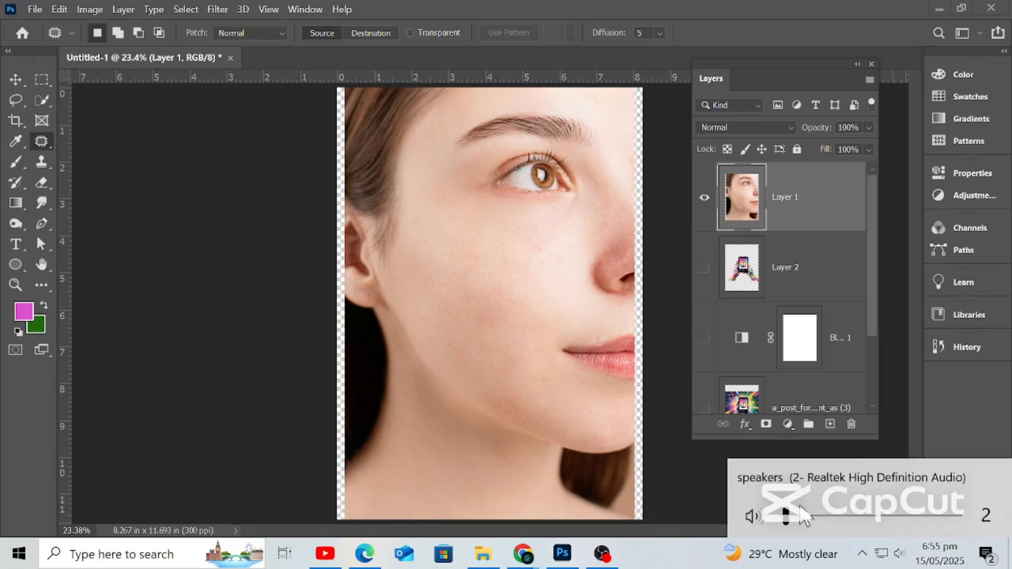
pyautogui.moveTo(797, 515)
pyautogui.mouseDown()
pyautogui.moveTo(818, 512)
pyautogui.moveTo(787, 512)
pyautogui.mouseUp()
pyautogui.click(40, 140)
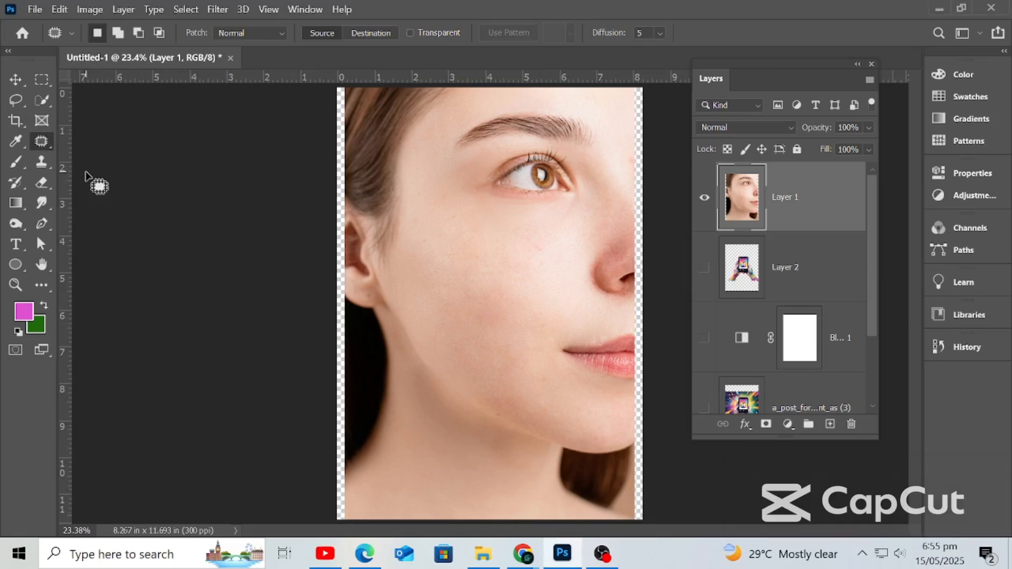
pyautogui.rightClick(41, 140)
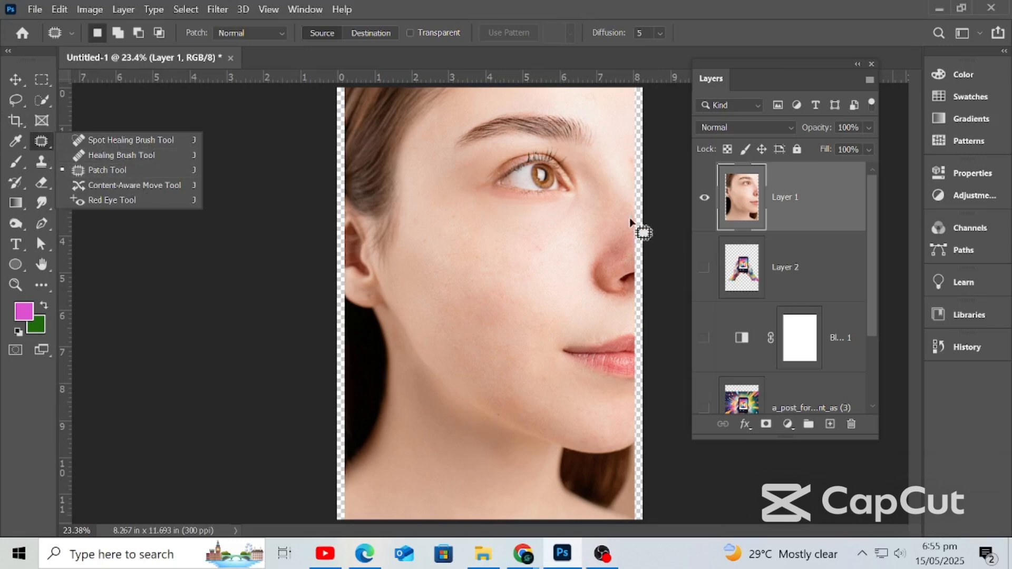
# Step: Paste the unretouched acne photo as a layer above Layer 1 and toggle its visibility to compare it with the retouched face
pyautogui.click(703, 199)
pyautogui.click(703, 199)
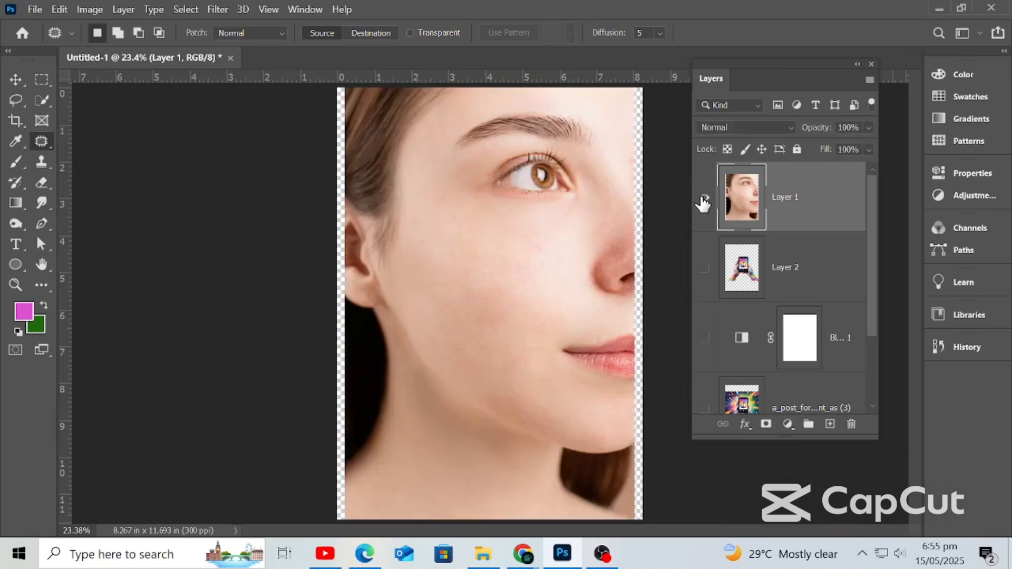
pyautogui.hotkey('ctrl', 'shift', 'alt', 'e')
pyautogui.click(704, 199)
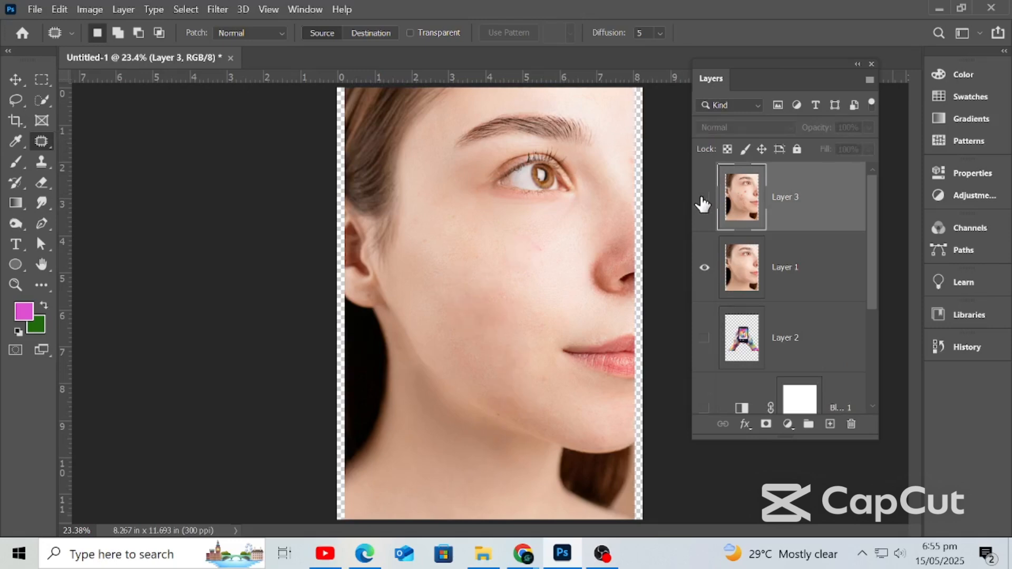
pyautogui.click(703, 199)
pyautogui.click(704, 199)
pyautogui.click(704, 199)
pyautogui.click(703, 199)
# Step: Choose the Content-Aware Move tool, show the unretouched Layer 3 and duplicate it
pyautogui.rightClick(42, 145)
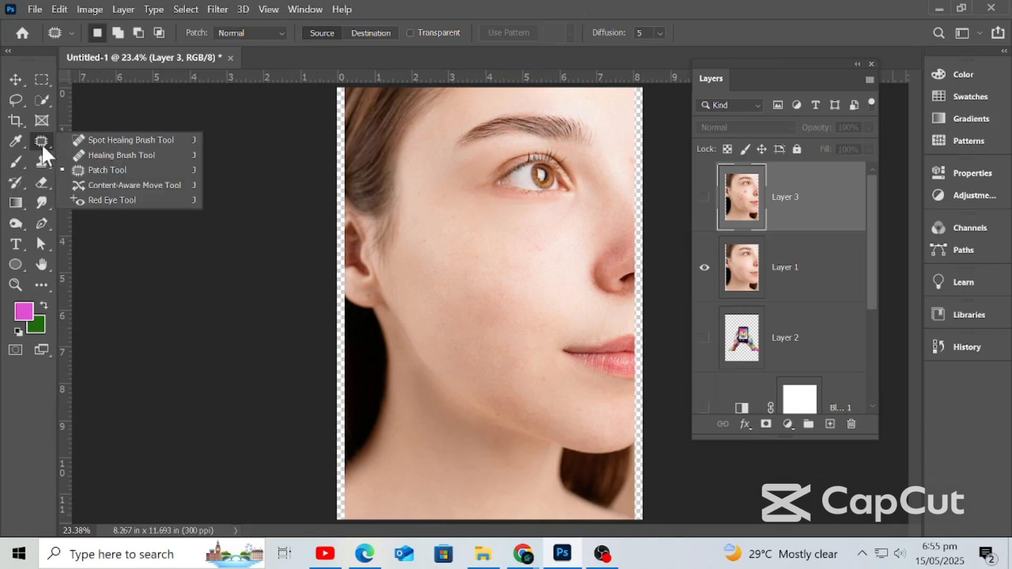
pyautogui.click(125, 183)
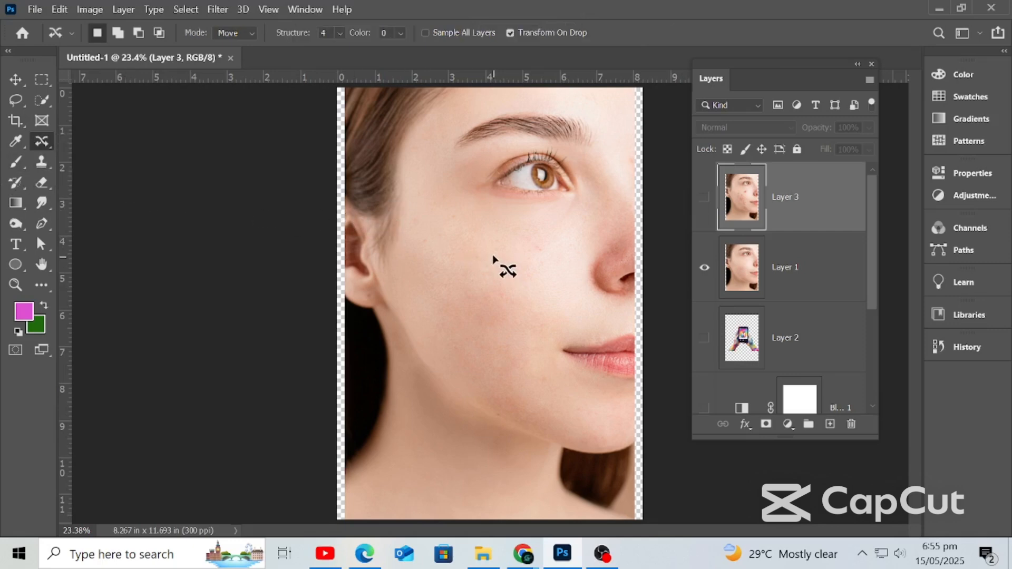
pyautogui.click(704, 198)
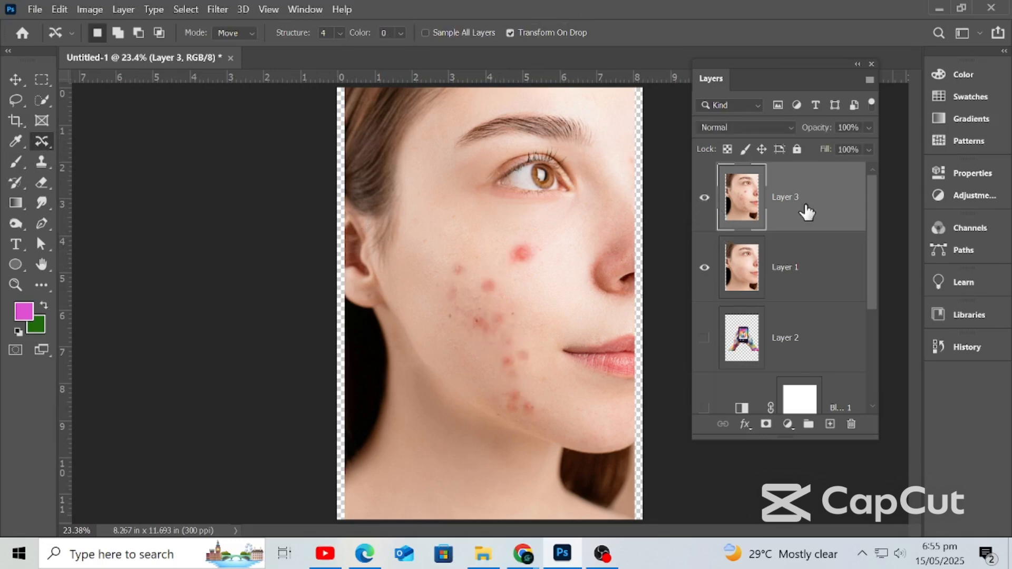
pyautogui.hotkey('ctrl', 'j')
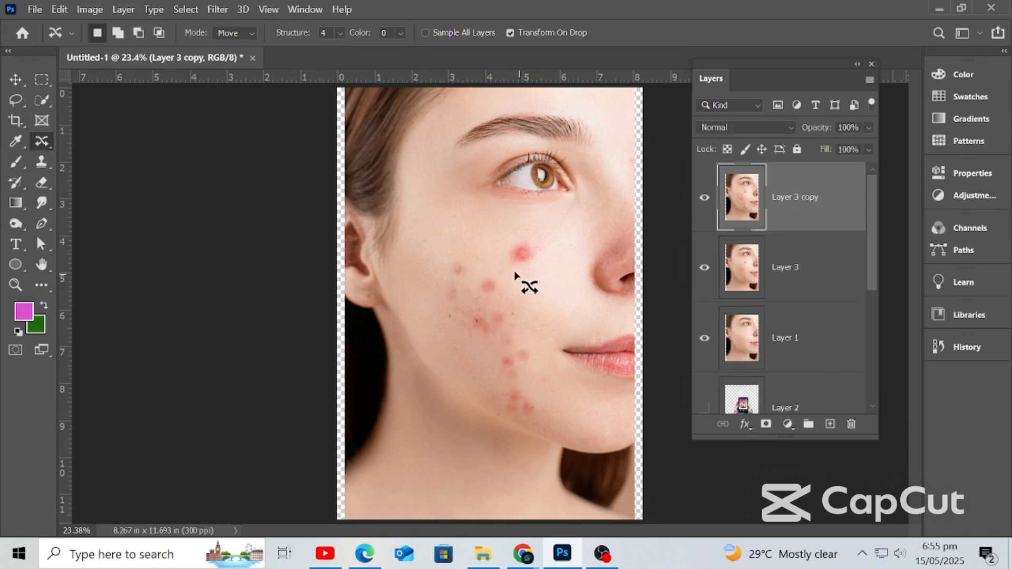
# Step: Try relocating the large red cheek spot up toward the ear with Content-Aware Move in Move mode
pyautogui.moveTo(498, 248)
pyautogui.mouseDown()
pyautogui.moveTo(537, 269)
pyautogui.moveTo(541, 250)
pyautogui.moveTo(504, 243)
pyautogui.moveTo(492, 261)
pyautogui.moveTo(463, 233)
pyautogui.mouseUp()
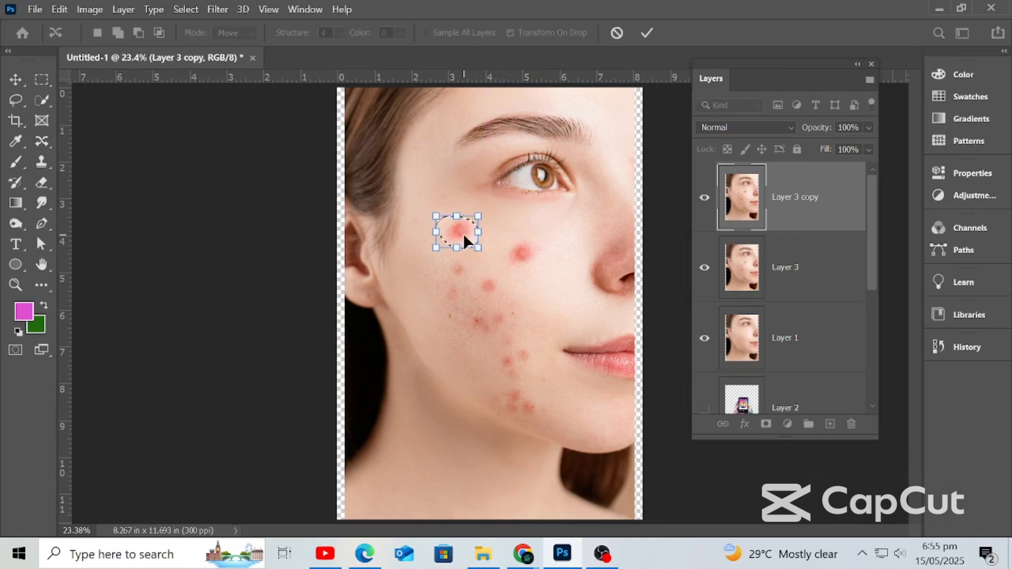
pyautogui.click(646, 33)
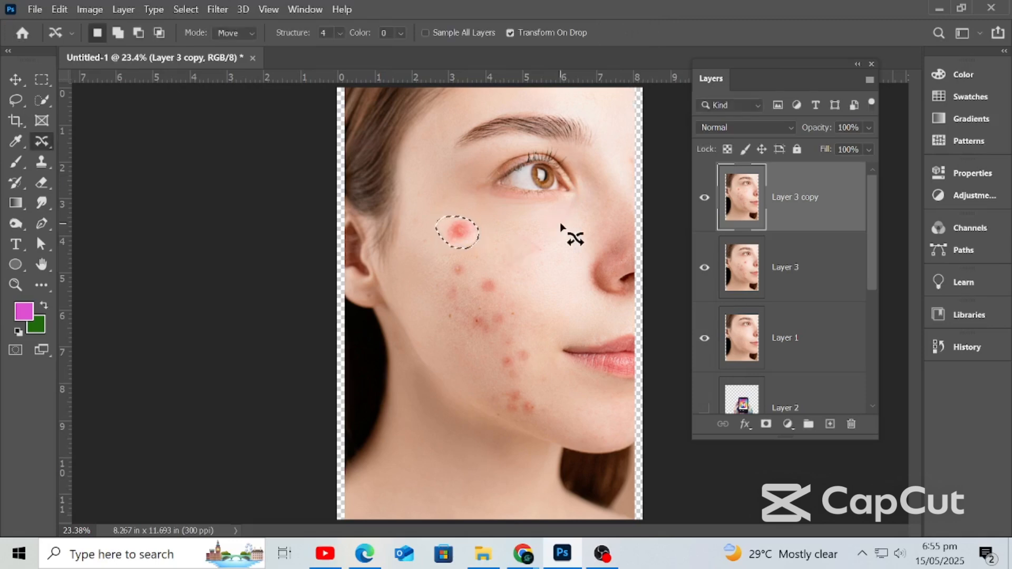
pyautogui.hotkey('ctrl', 'd')
# Step: Try copying the relocated red spot back onto the middle of the cheek with Content-Aware Move in Extend mode
pyautogui.click(238, 59)
pyautogui.moveTo(463, 212)
pyautogui.mouseDown()
pyautogui.moveTo(435, 235)
pyautogui.moveTo(446, 258)
pyautogui.moveTo(482, 254)
pyautogui.moveTo(481, 221)
pyautogui.moveTo(490, 254)
pyautogui.moveTo(522, 283)
pyautogui.mouseUp()
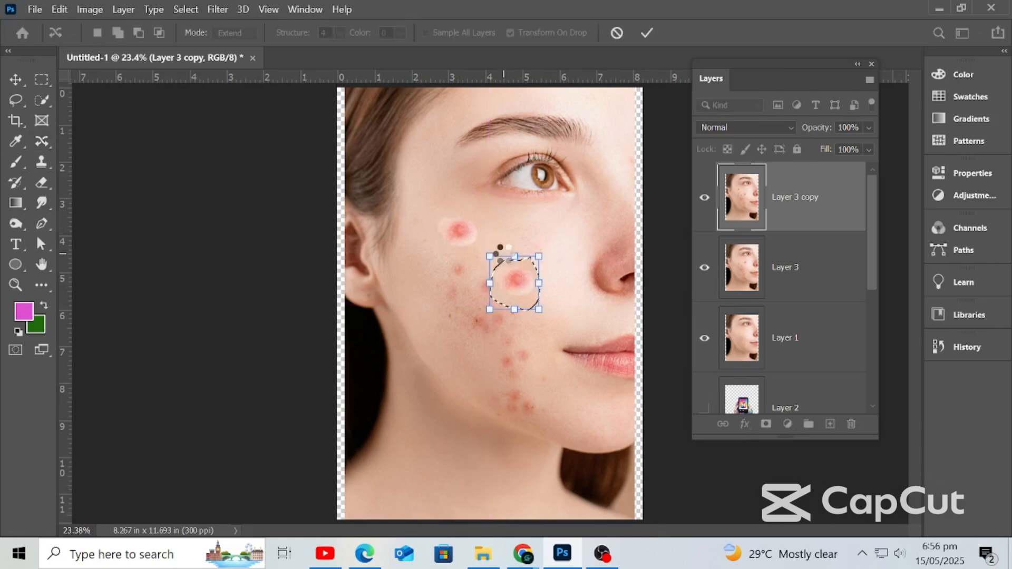
pyautogui.press('Return')
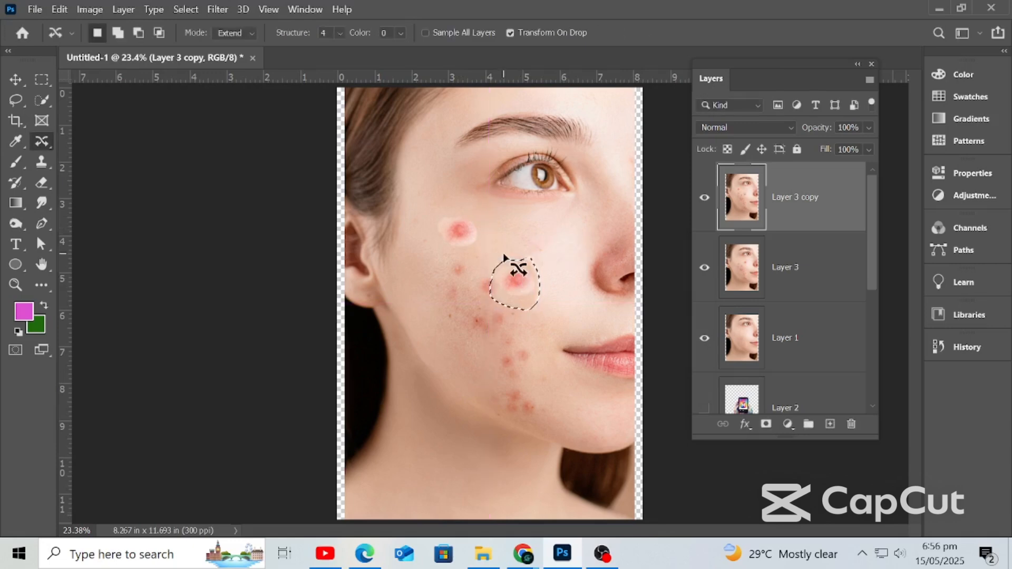
pyautogui.hotkey('ctrl', 'd')
# Step: Undo the Content-Aware Move edits on the duplicated face layer, back to the selection around the original large spot
pyautogui.hotkey('ctrl', 'z')
pyautogui.hotkey('ctrl', 'z')
pyautogui.hotkey('ctrl', 'z')
pyautogui.hotkey('ctrl', 'shift', 'z')
pyautogui.hotkey('ctrl', 'shift', 'z')
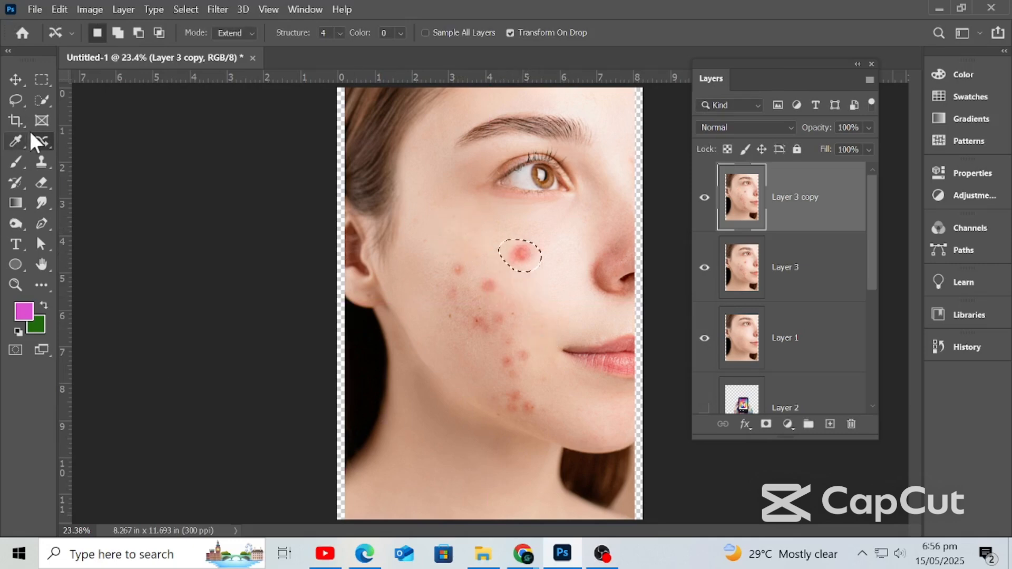
# Step: Switch to Chrome and replace the "acne face" Google search with "red flash in eyes"
pyautogui.rightClick(42, 141)
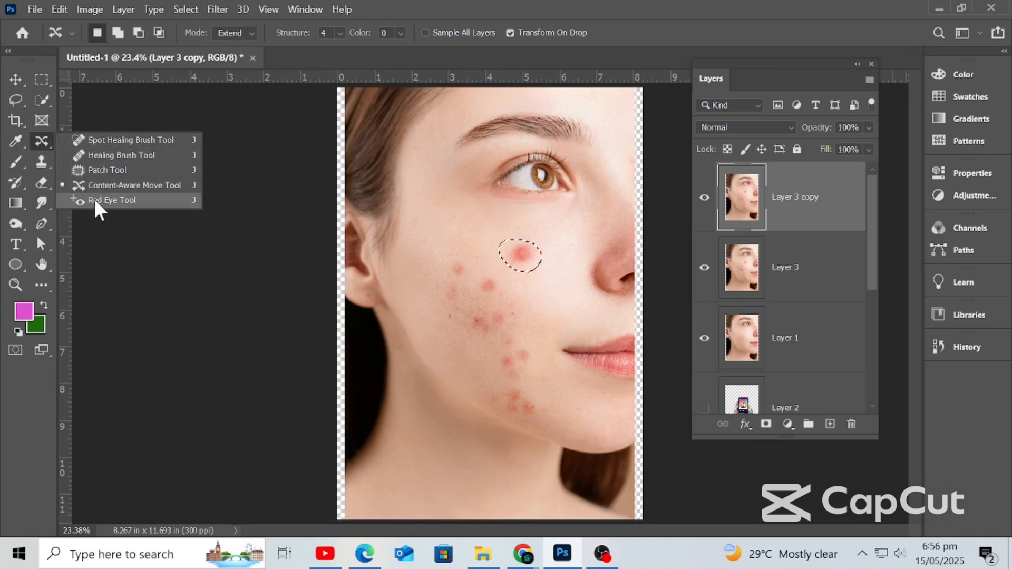
pyautogui.click(523, 554)
pyautogui.click(378, 475)
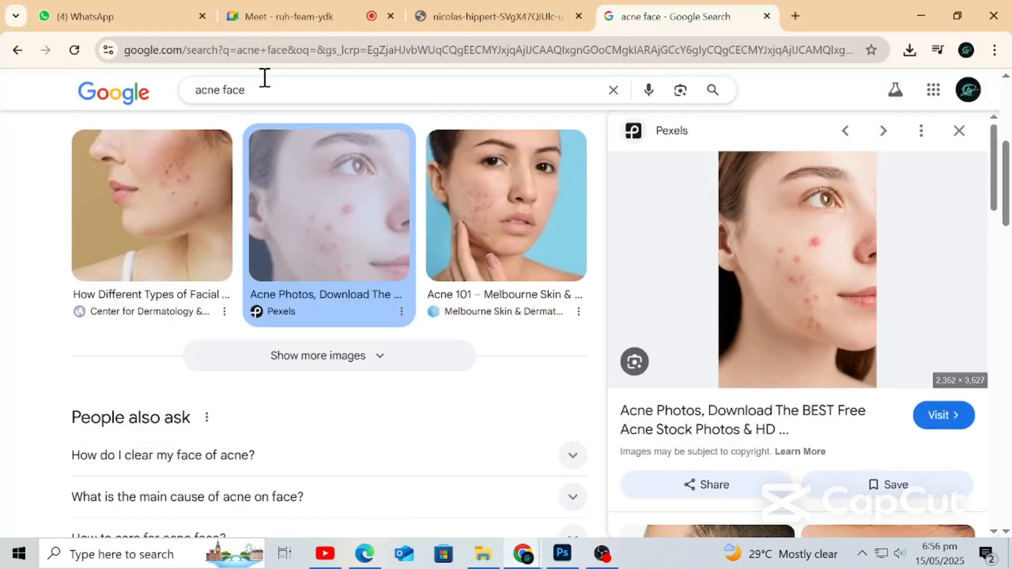
pyautogui.moveTo(264, 85); pyautogui.dragTo(129, 95)
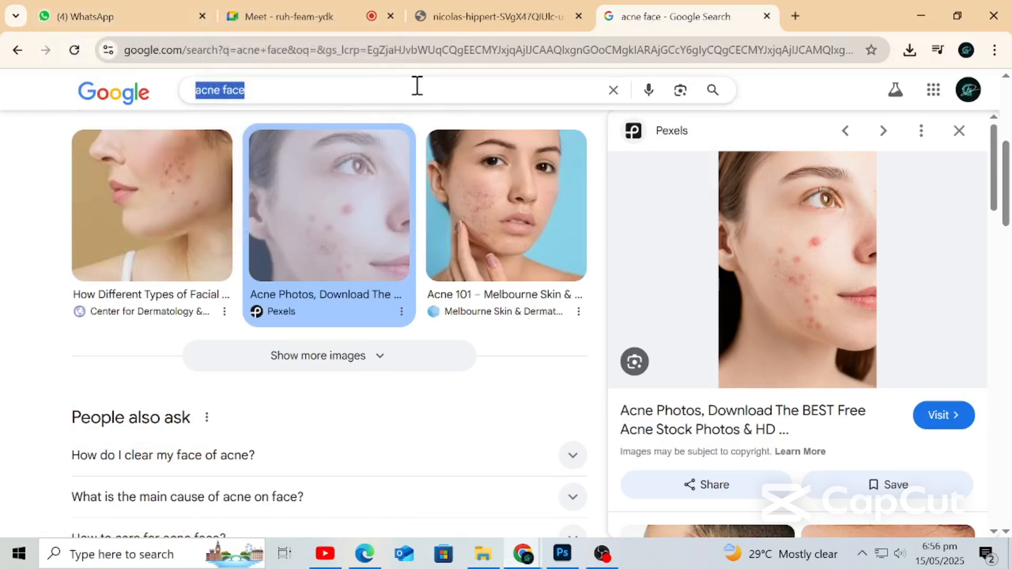
pyautogui.write('re')
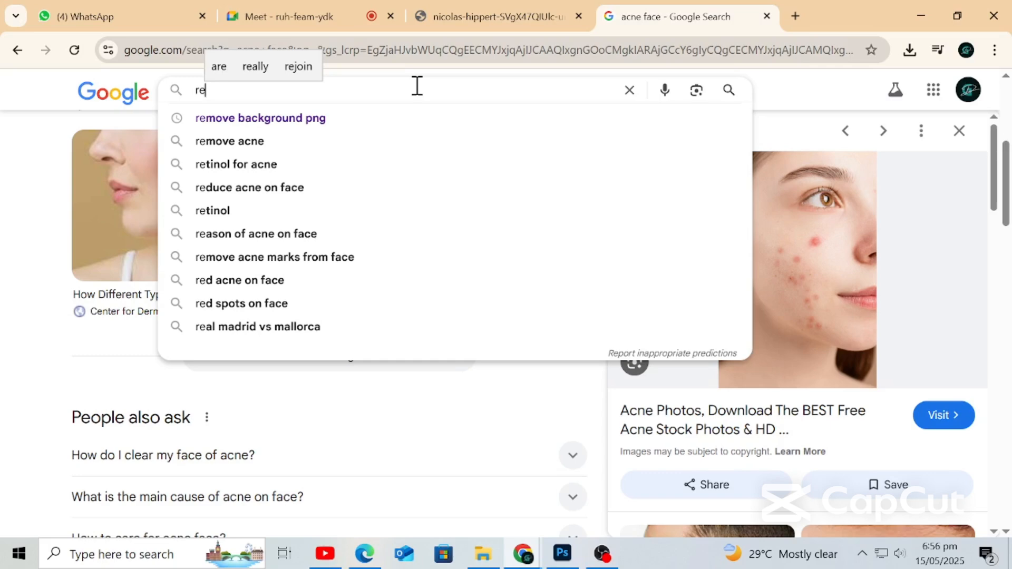
pyautogui.write('d ')
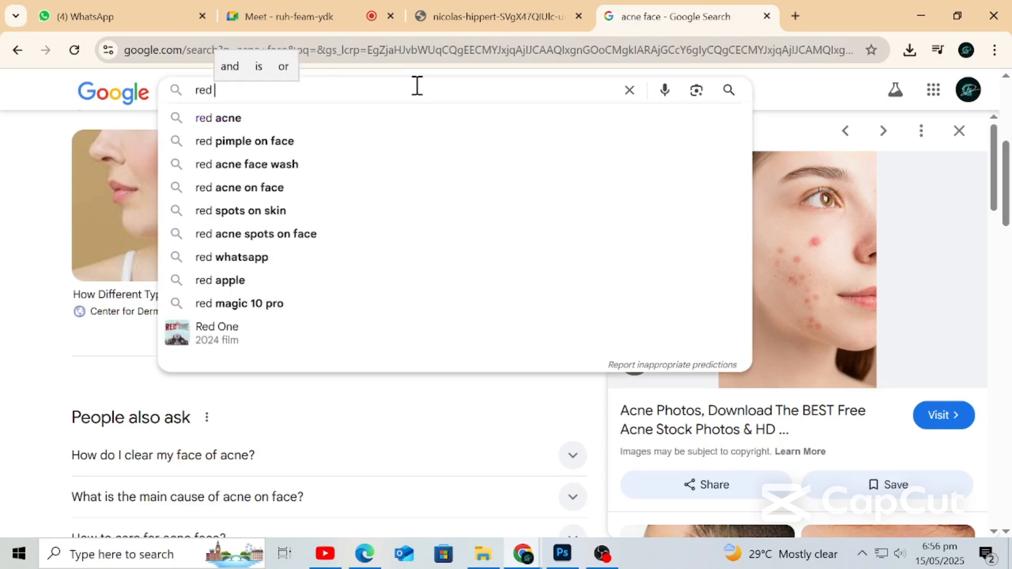
pyautogui.write('flash')
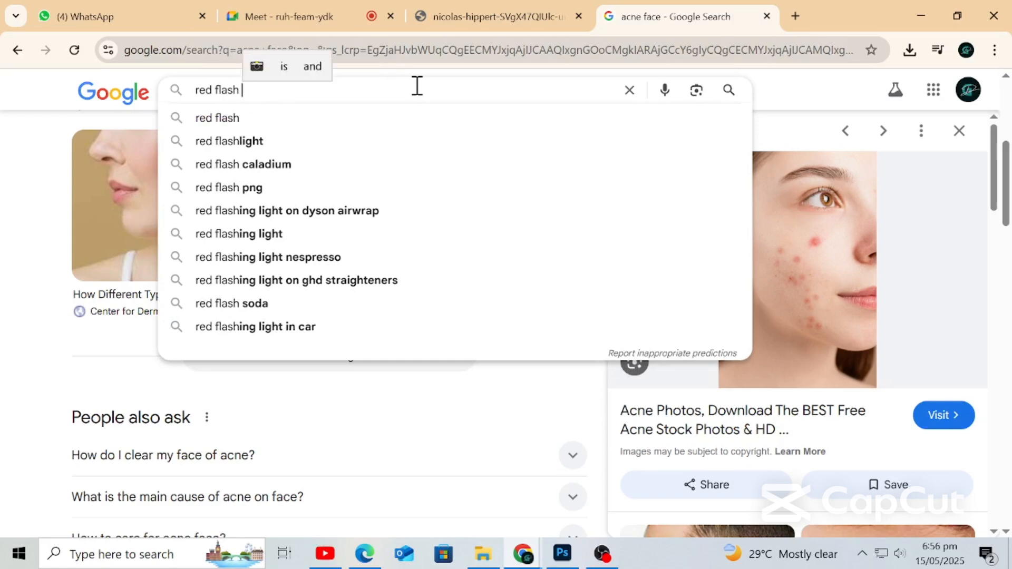
pyautogui.write(' in ')
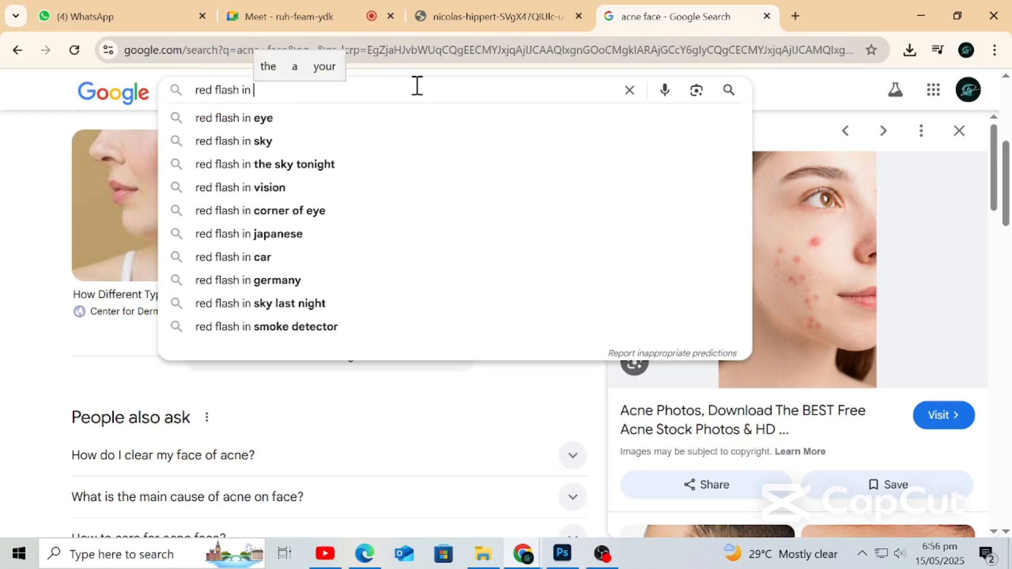
pyautogui.write('eyes')
pyautogui.press('Return')
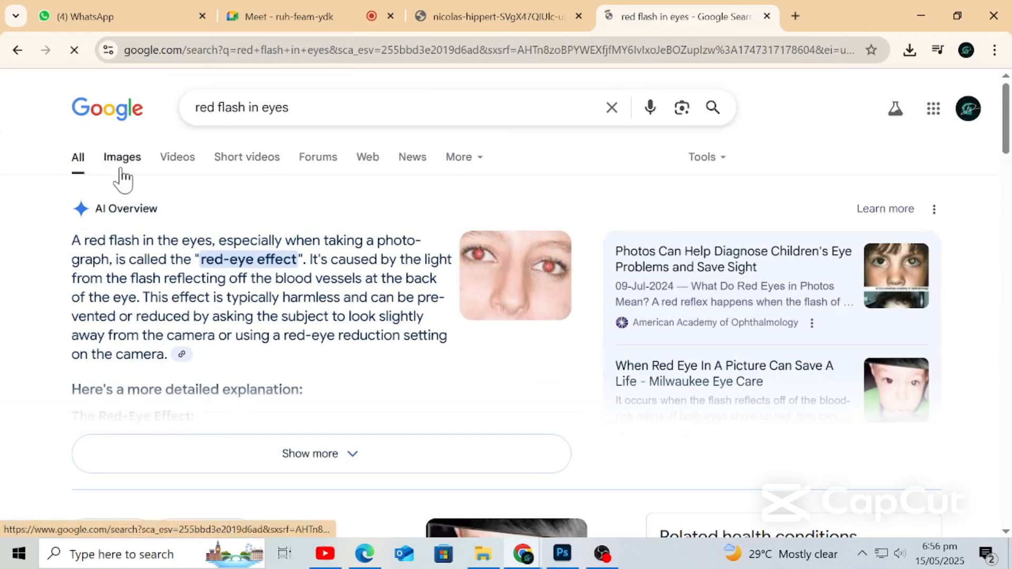
# Step: Show image results for the search, open the smiling woman's red-eye portrait from EOS magazine, and copy the image
pyautogui.click(122, 160)
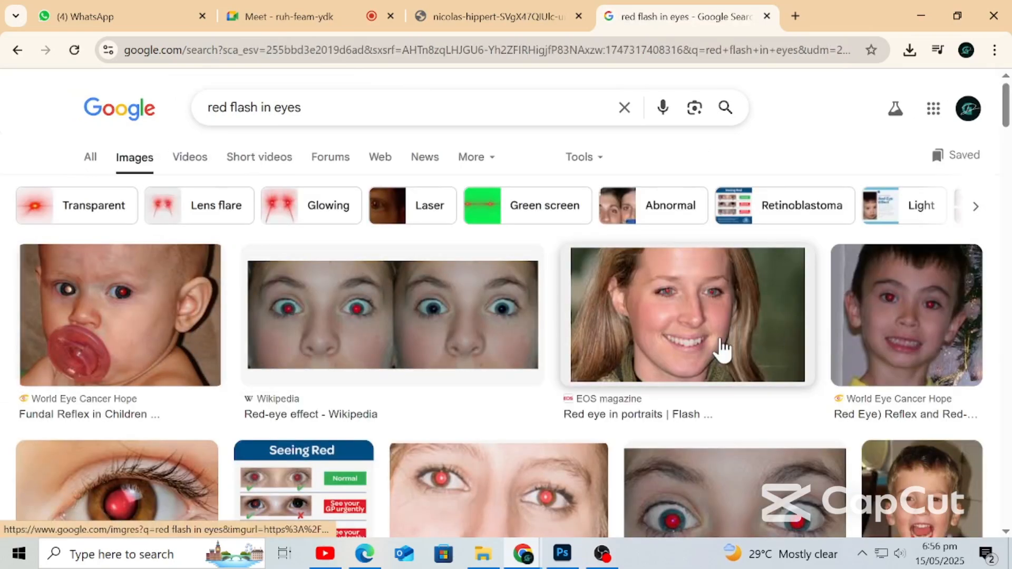
pyautogui.click(724, 320)
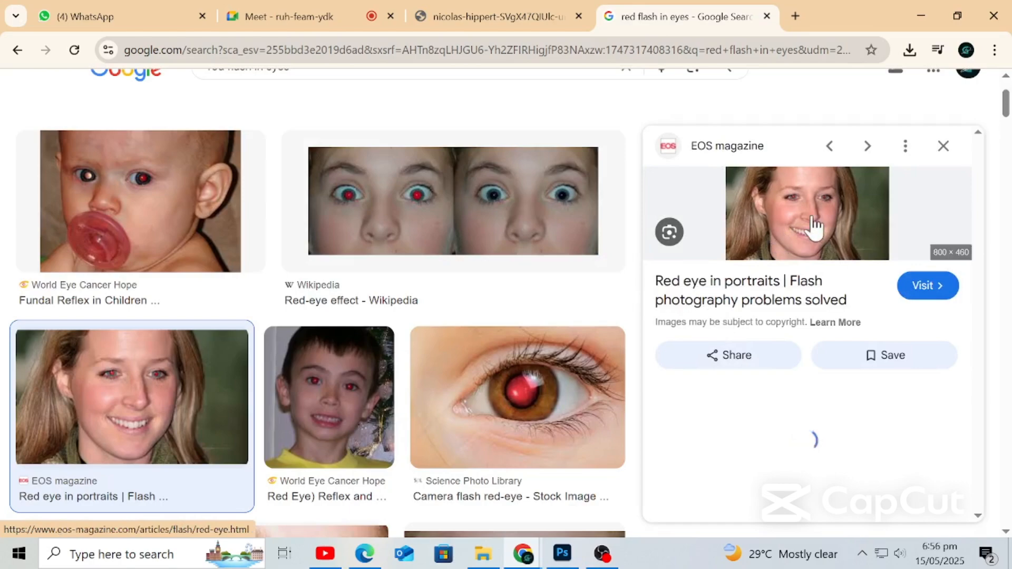
pyautogui.scroll(-5, 814, 224)
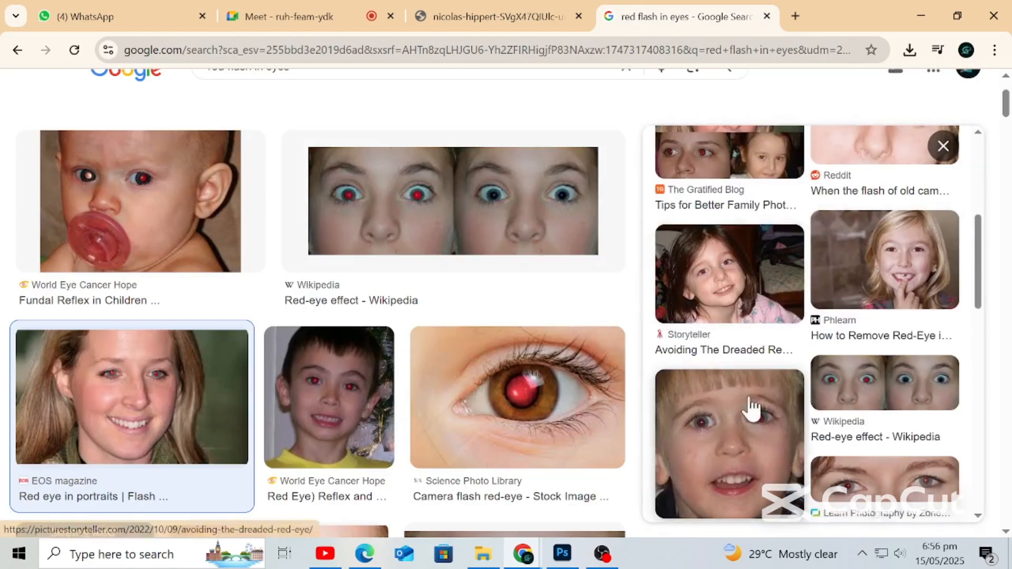
pyautogui.scroll(-4, 755, 409)
pyautogui.scroll(10, 779, 295)
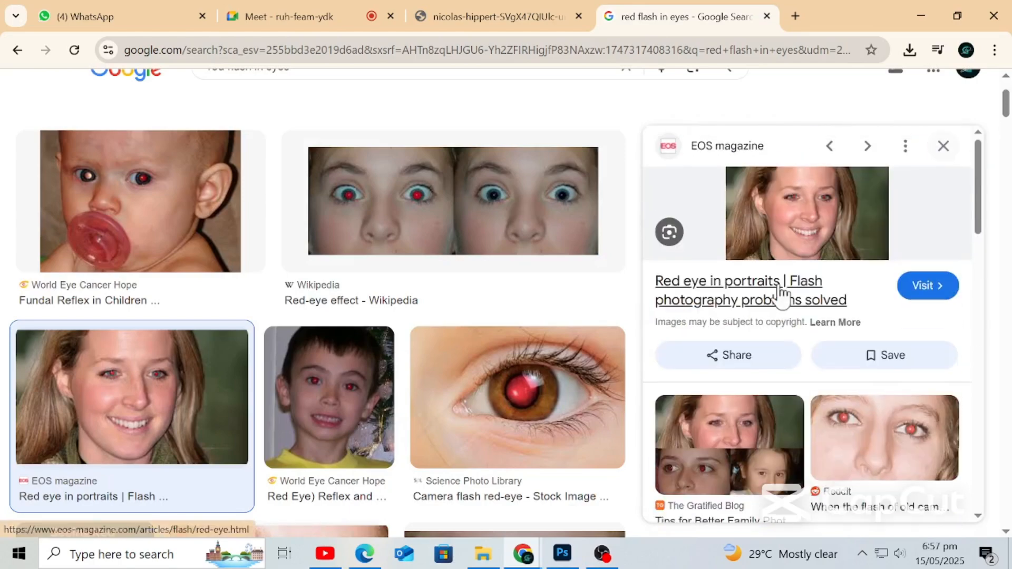
pyautogui.rightClick(751, 207)
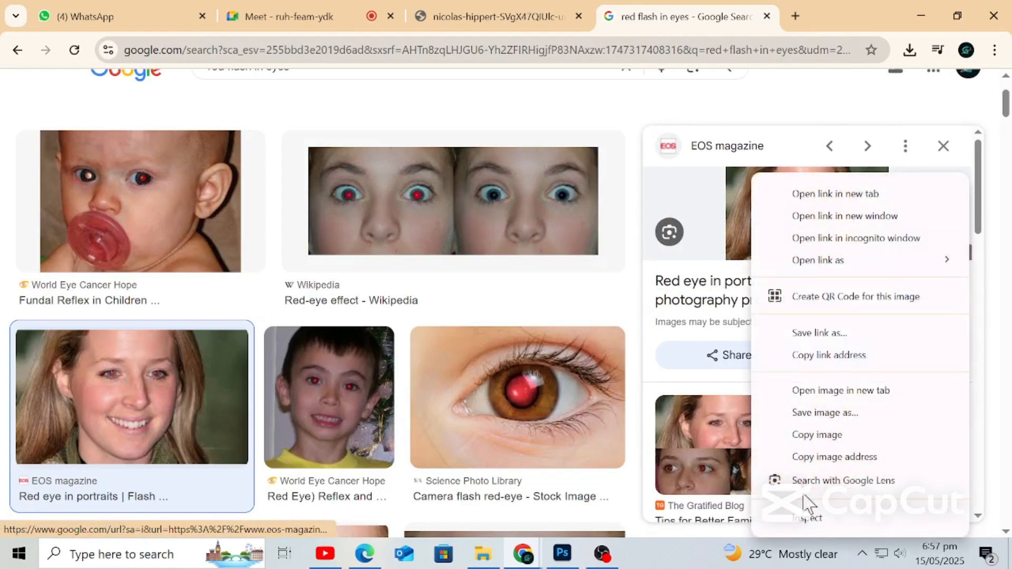
pyautogui.click(811, 435)
# Step: Switch to Photoshop, paste the portrait as a new layer, and enlarge it to about 595% so it covers the canvas width
pyautogui.click(560, 553)
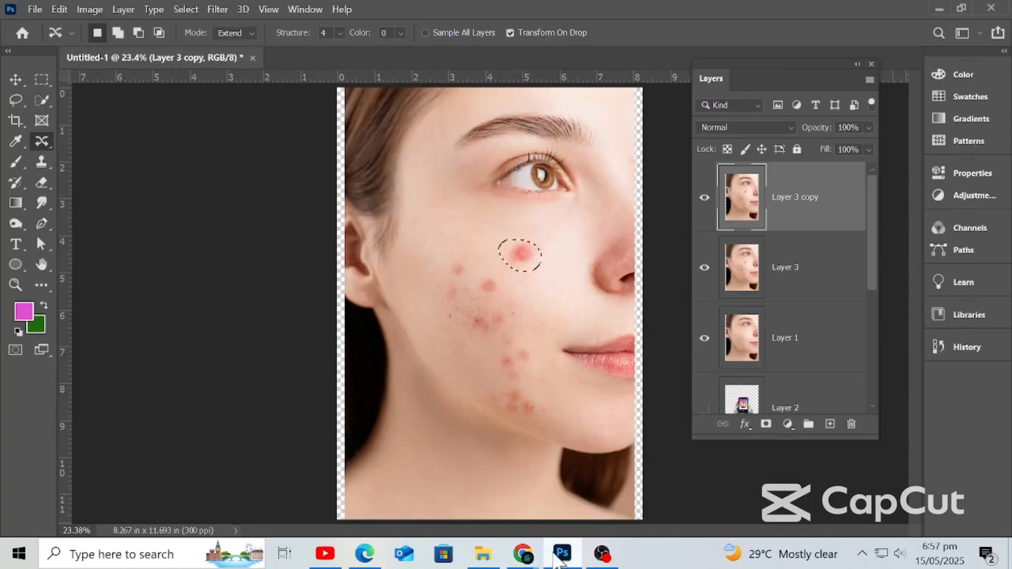
pyautogui.hotkey('ctrl', 'v')
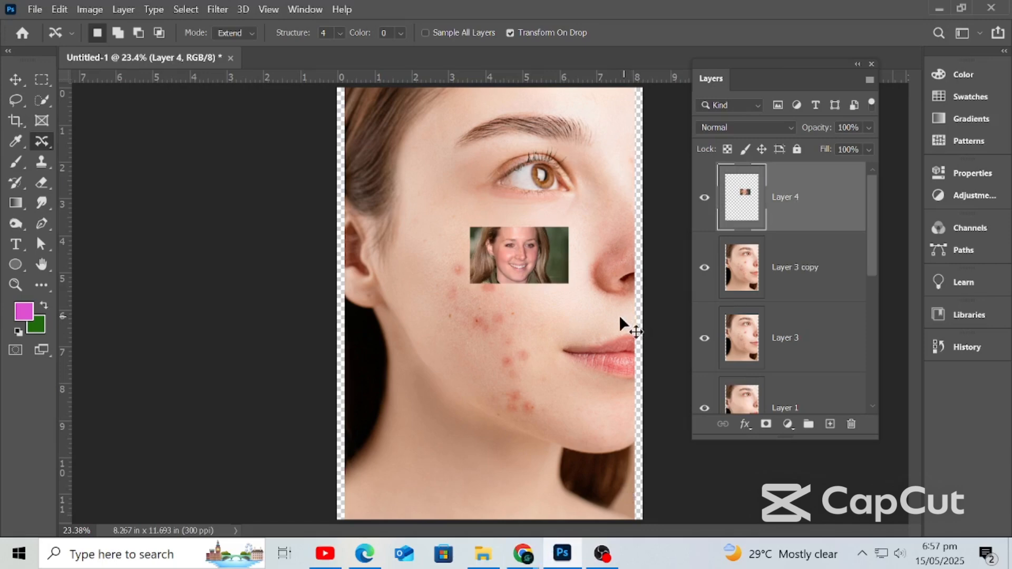
pyautogui.hotkey('ctrl', 't')
pyautogui.moveTo(519, 285); pyautogui.dragTo(468, 411)
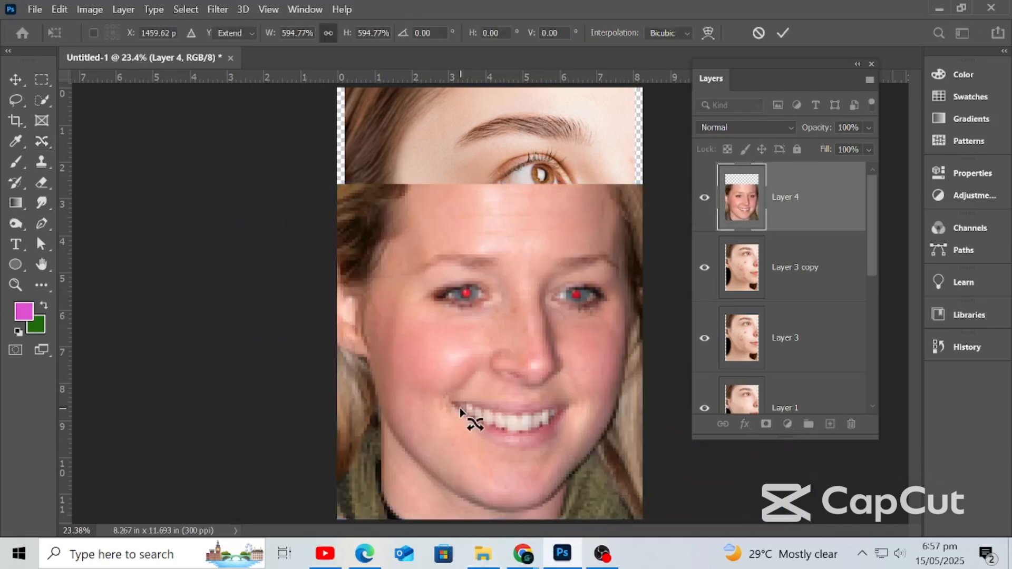
pyautogui.press('Return')
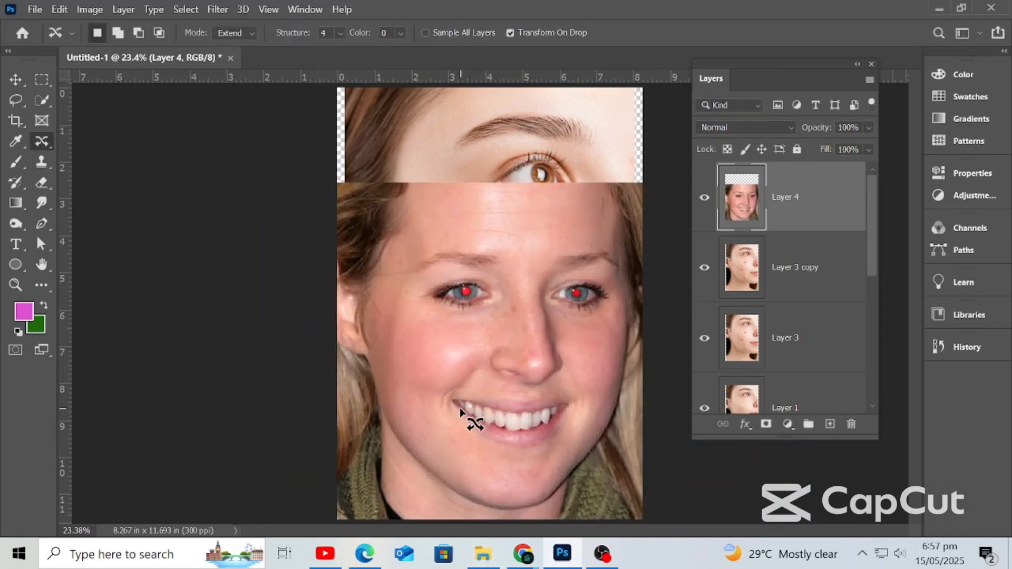
# Step: Correct the red pupils in both eyes with the Red Eye tool at 50% pupil size and 50% darken amount
pyautogui.rightClick(34, 142)
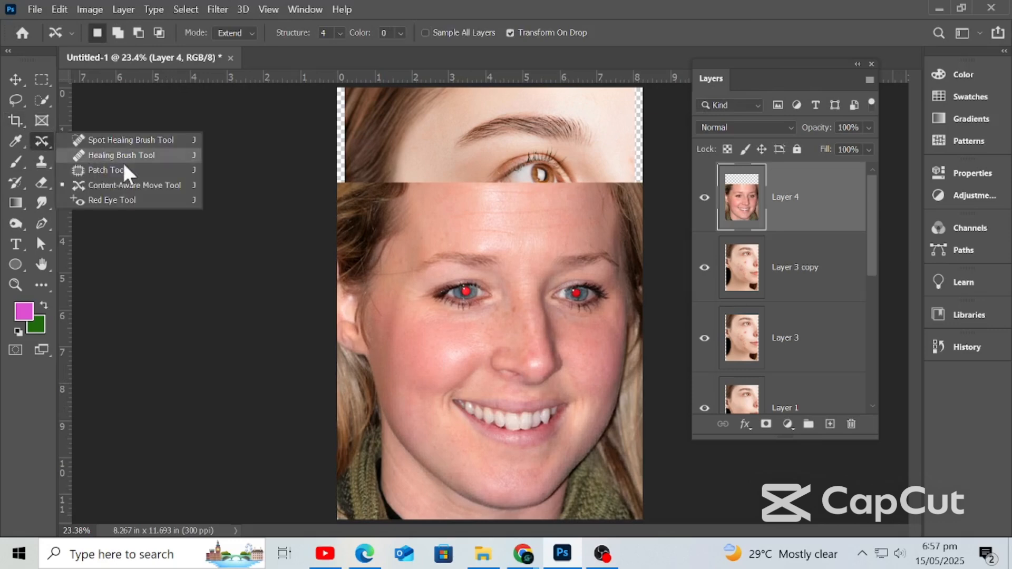
pyautogui.click(105, 199)
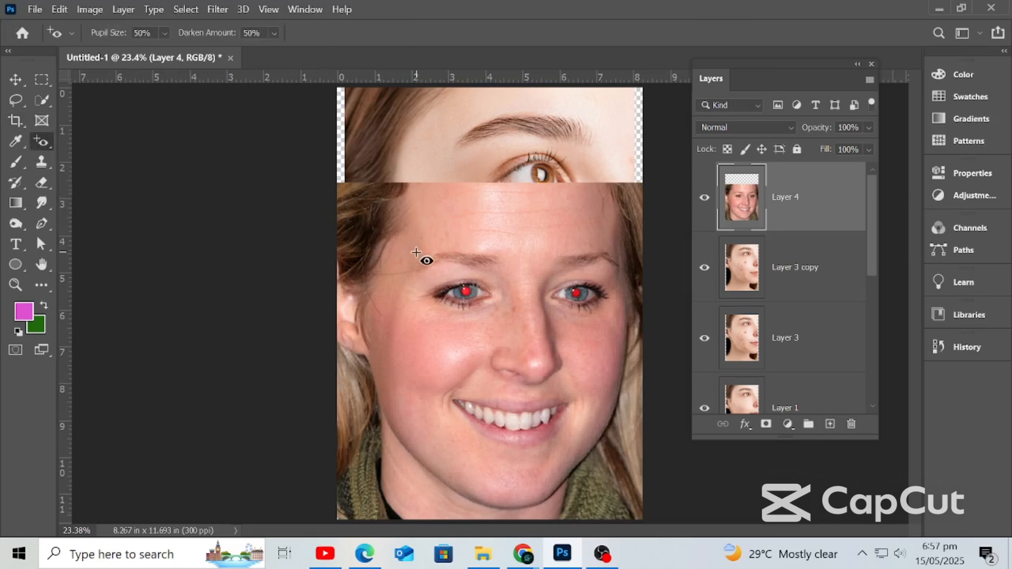
pyautogui.click(578, 293)
pyautogui.click(465, 291)
pyautogui.hotkey('ctrl', 'z')
pyautogui.click(466, 291)
pyautogui.scroll(5, 486, 327)
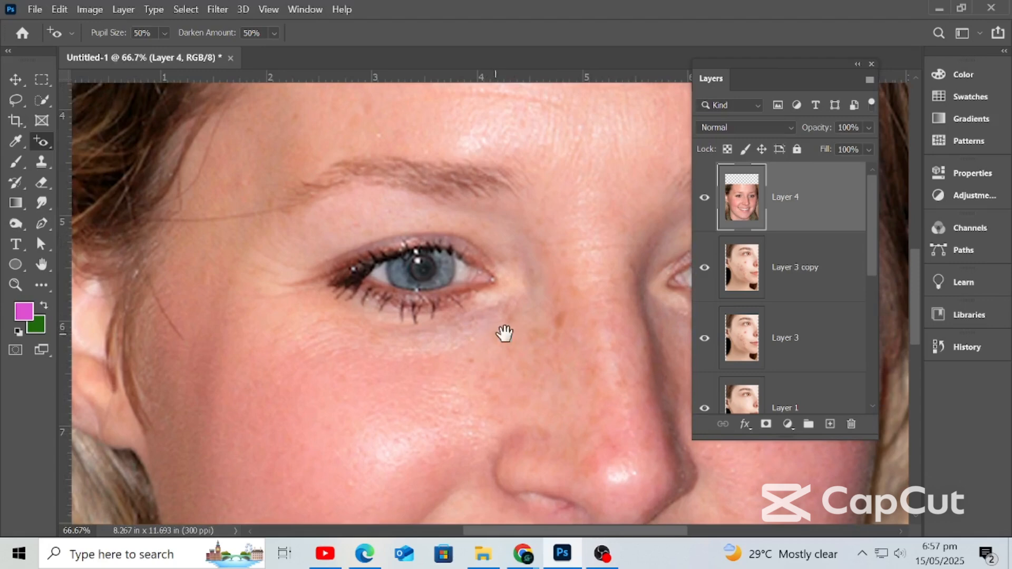
pyautogui.moveTo(501, 334); pyautogui.dragTo(396, 329)
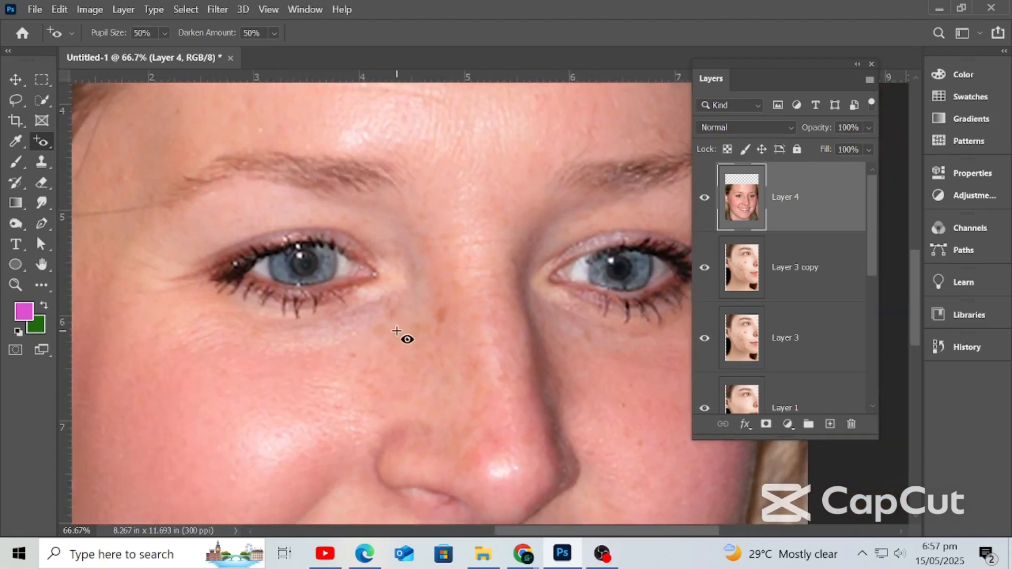
pyautogui.hotkey('ctrl', '0')
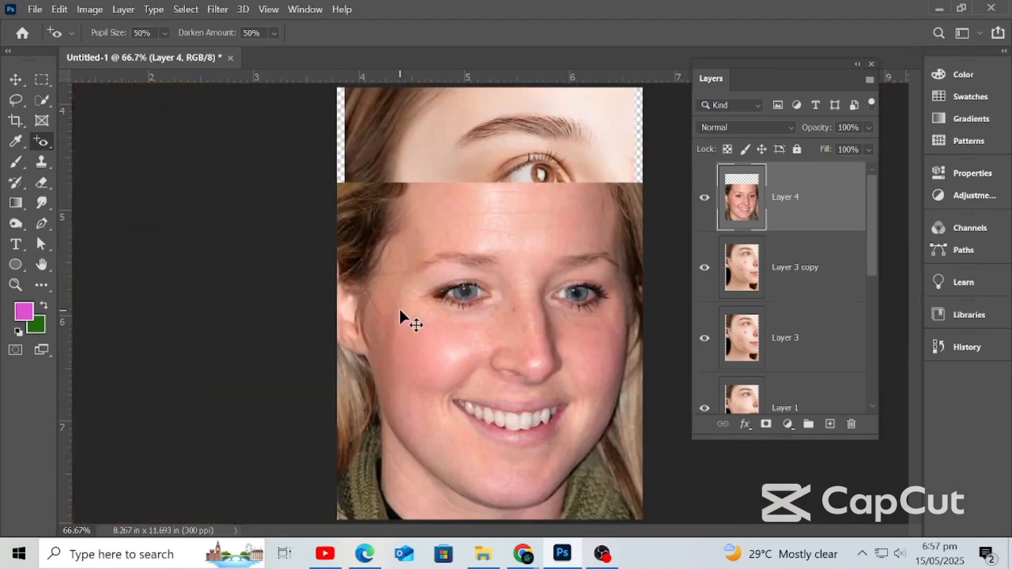
pyautogui.rightClick(36, 143)
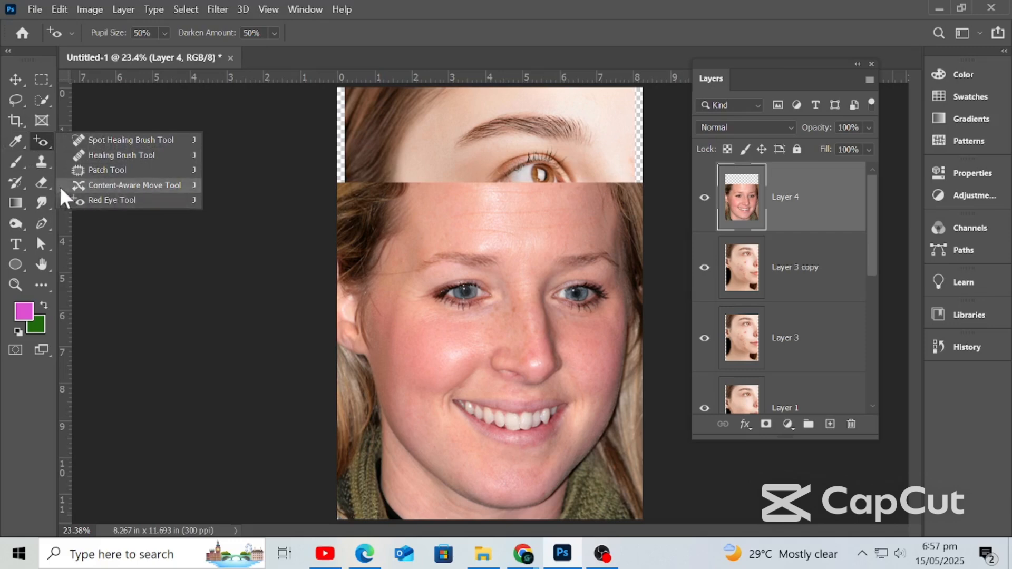
pyautogui.rightClick(34, 163)
pyautogui.rightClick(19, 185)
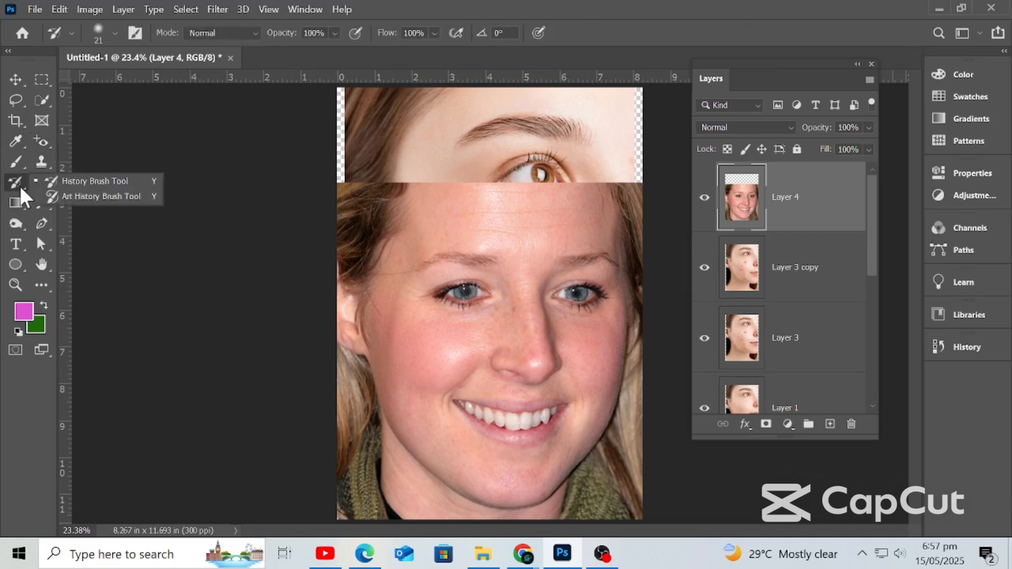
pyautogui.rightClick(21, 204)
# Step: Try lightening the middle of the face with the Dodge tool on midtones at 100% exposure
pyautogui.rightClick(18, 224)
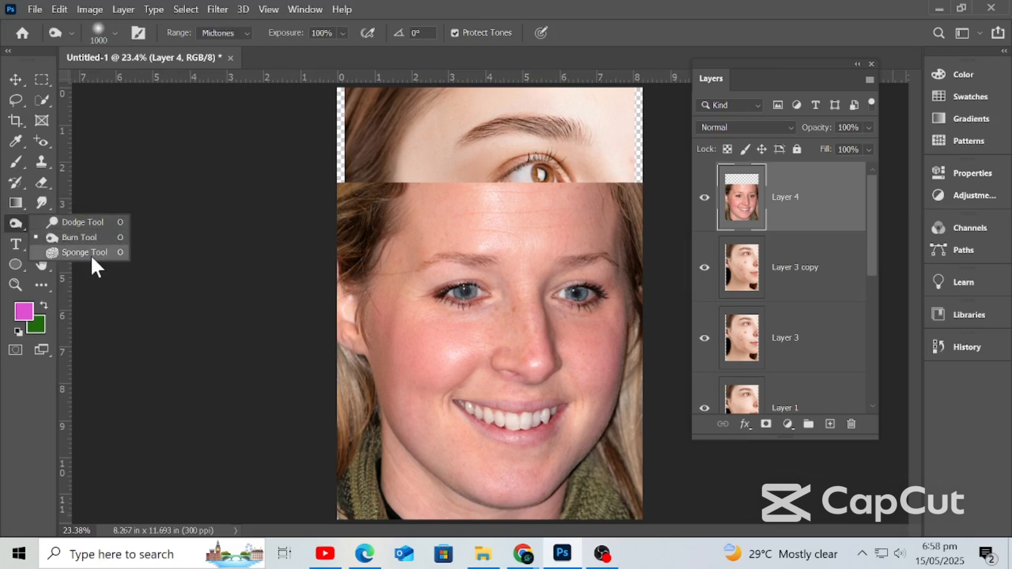
pyautogui.click(90, 223)
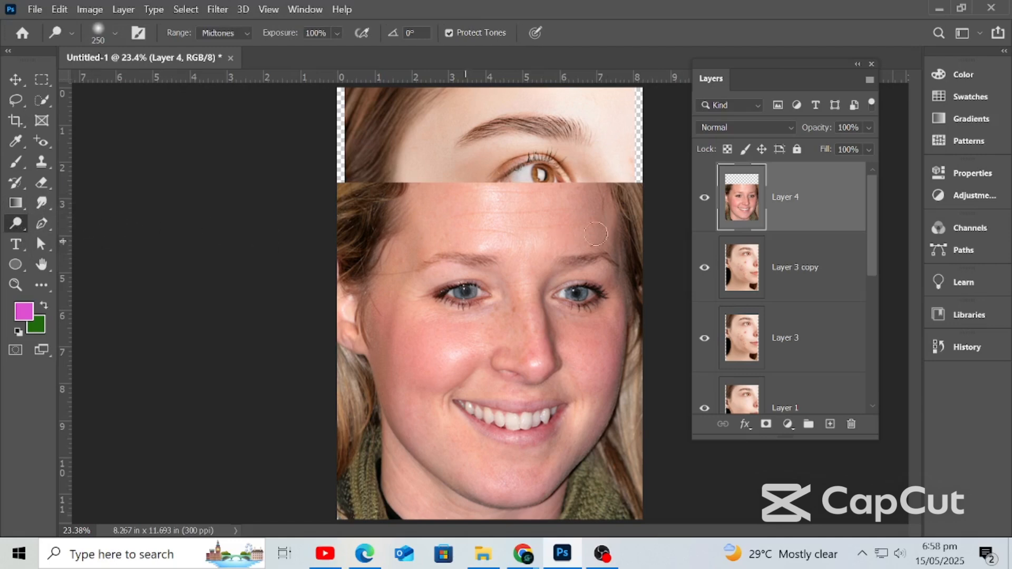
pyautogui.moveTo(538, 266)
pyautogui.mouseDown()
pyautogui.moveTo(530, 373)
pyautogui.moveTo(511, 275)
pyautogui.moveTo(516, 359)
pyautogui.moveTo(512, 282)
pyautogui.moveTo(493, 377)
pyautogui.mouseUp()
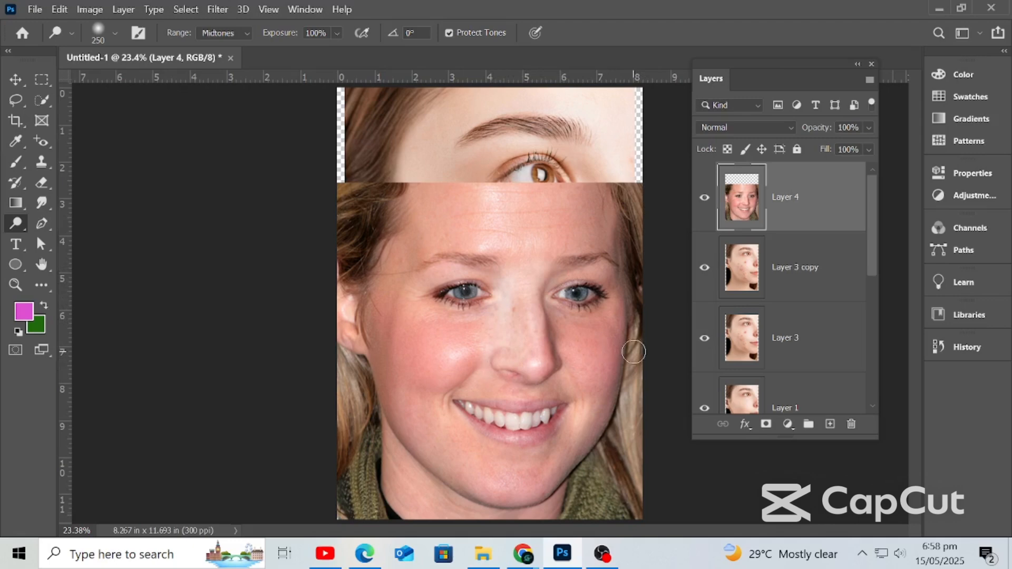
# Step: Undo the Dodge strokes and the most recent red-eye correction on the portrait
pyautogui.hotkey('ctrl', 'z')
pyautogui.hotkey('ctrl', 'z')
pyautogui.hotkey('ctrl', 'z')
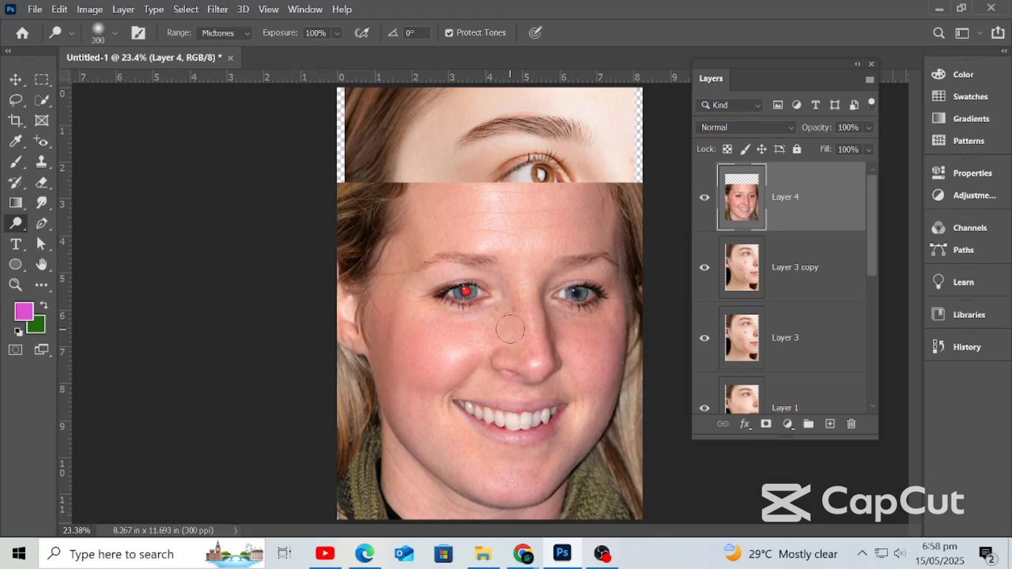
# Step: Resize the Dodge brush to 400 px, try a stroke on the cheek below the red eye, and set the hardness to 0%
pyautogui.press(']')
pyautogui.press(']')
pyautogui.press(']')
pyautogui.press(']')
pyautogui.press('[')
pyautogui.press('[')
pyautogui.press('[')
pyautogui.moveTo(459, 359); pyautogui.dragTo(469, 372)
pyautogui.click(114, 33)
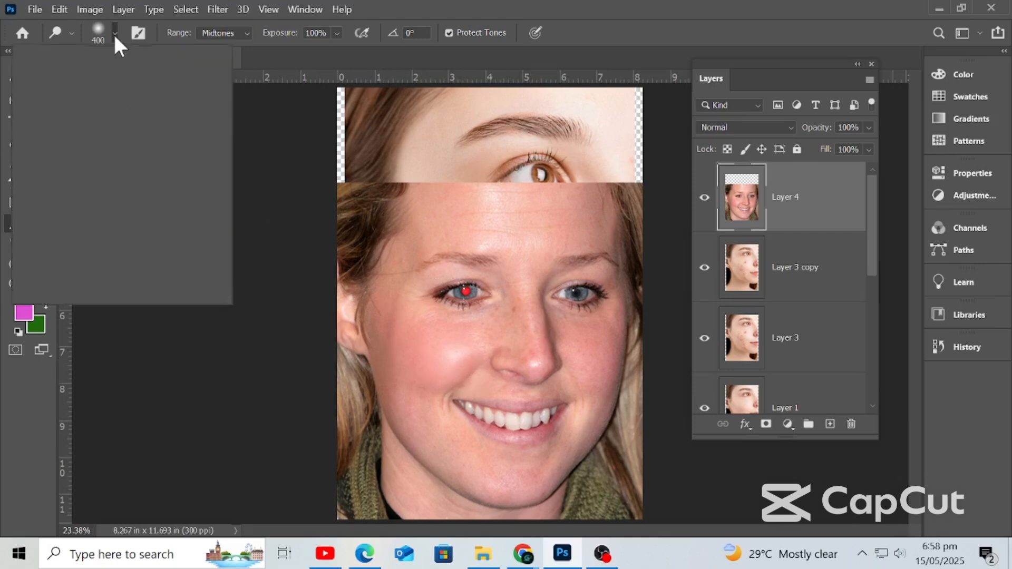
pyautogui.moveTo(90, 122); pyautogui.dragTo(46, 122)
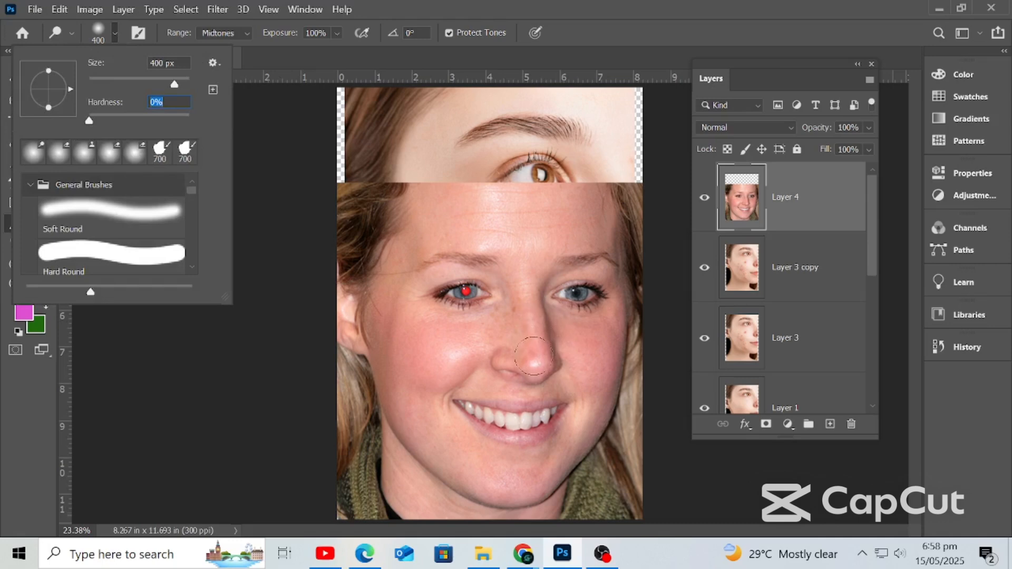
# Step: Try lightening the cheek below the red eye with the Dodge tool at 73% exposure
pyautogui.click(337, 32)
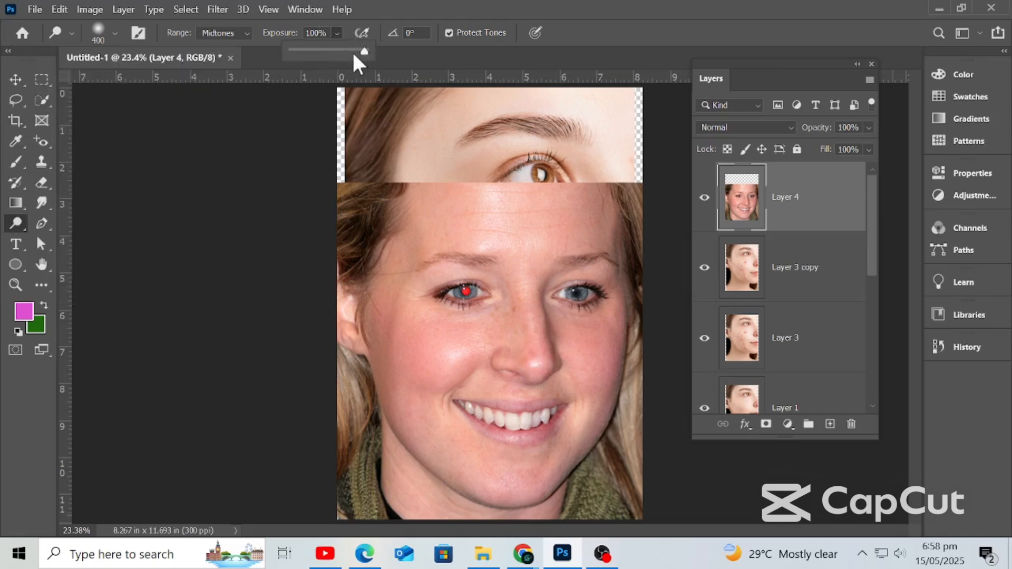
pyautogui.moveTo(353, 53); pyautogui.dragTo(345, 51)
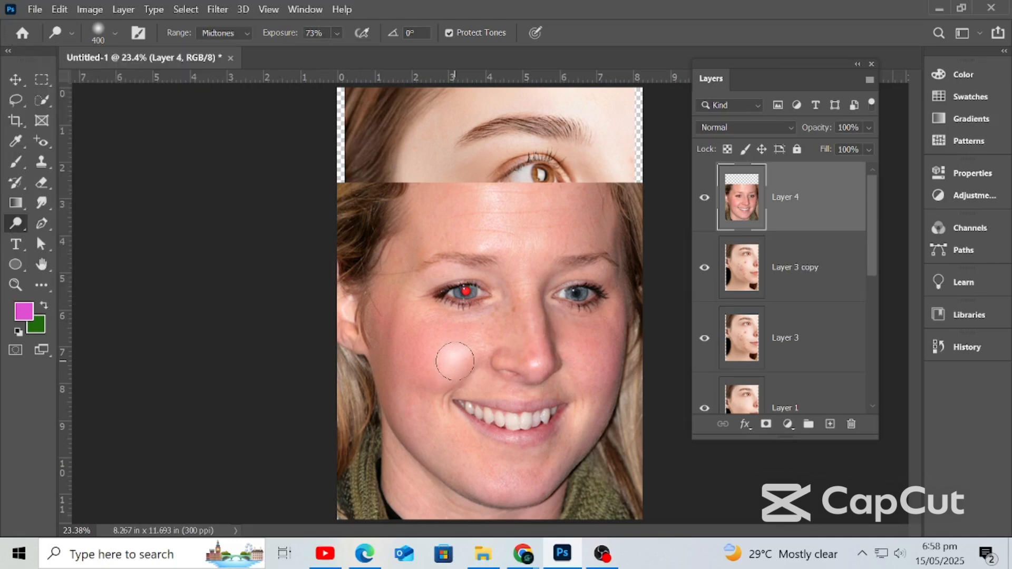
pyautogui.moveTo(454, 361); pyautogui.dragTo(418, 334)
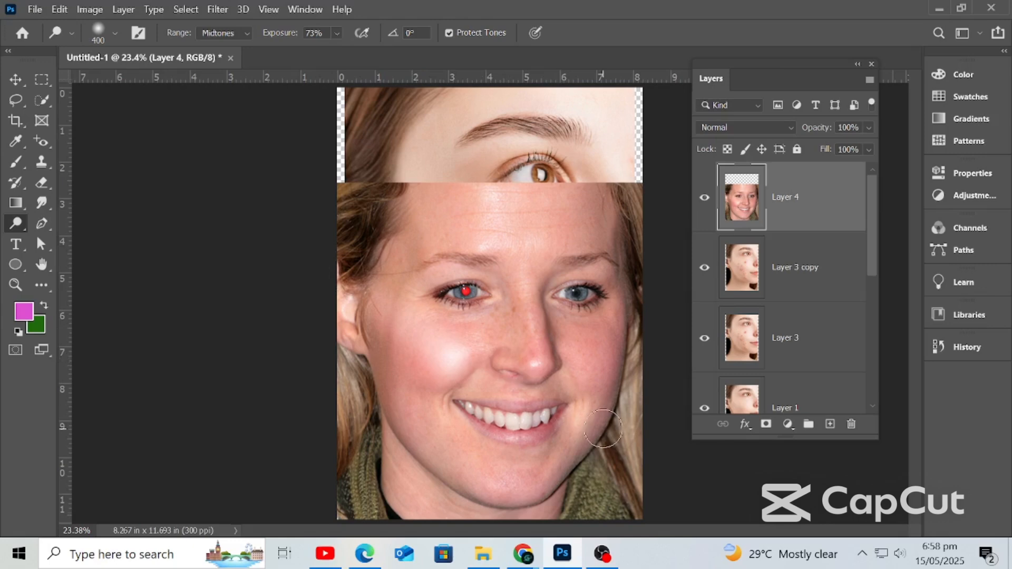
pyautogui.hotkey('ctrl', 'z')
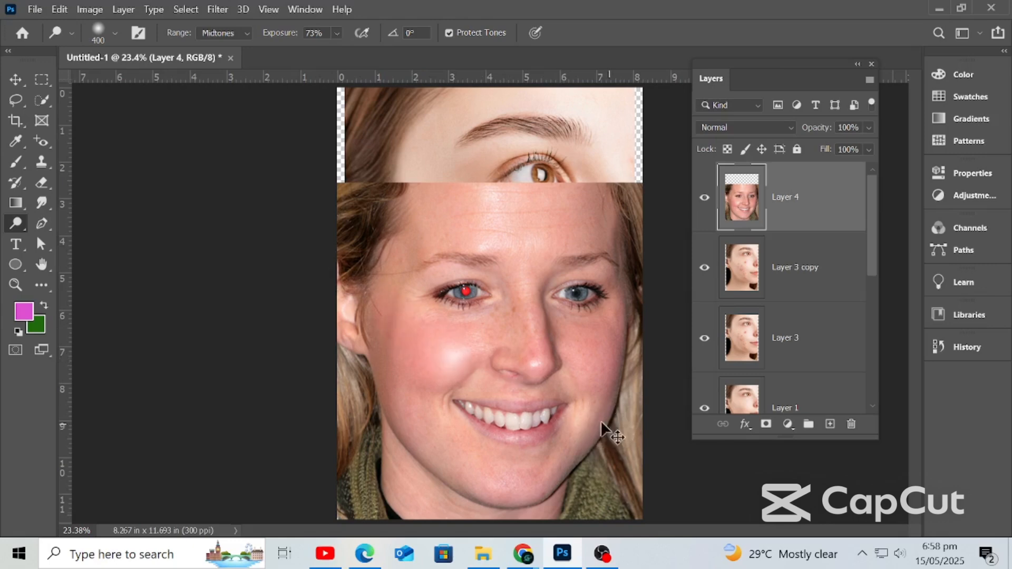
# Step: Set the Dodge exposure to 56% and try lightening the cheek below the red eye, the chin and the nose
pyautogui.click(337, 34)
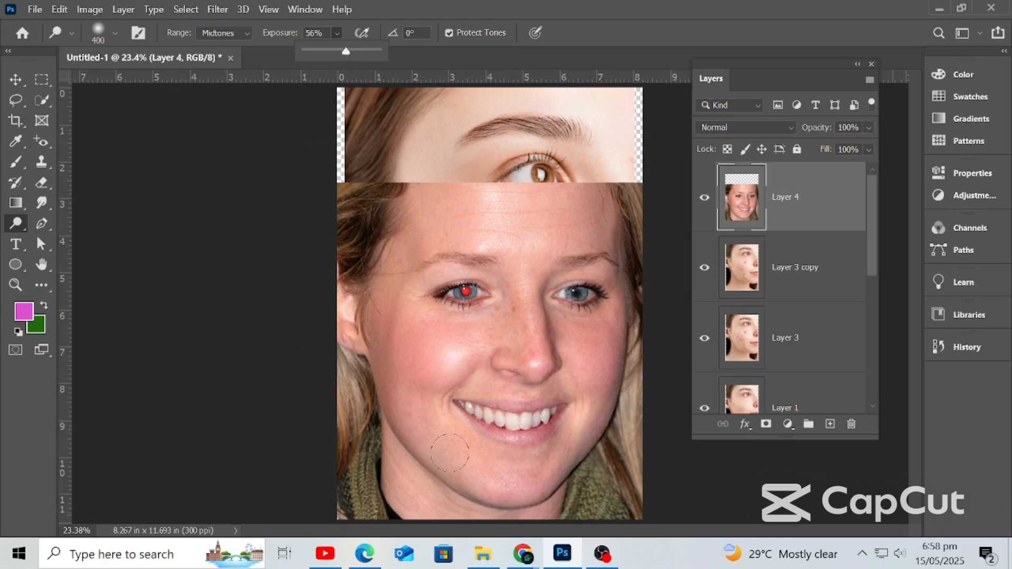
pyautogui.click(452, 348)
pyautogui.moveTo(386, 309)
pyautogui.mouseDown()
pyautogui.moveTo(400, 305)
pyautogui.moveTo(418, 343)
pyautogui.moveTo(440, 350)
pyautogui.mouseUp()
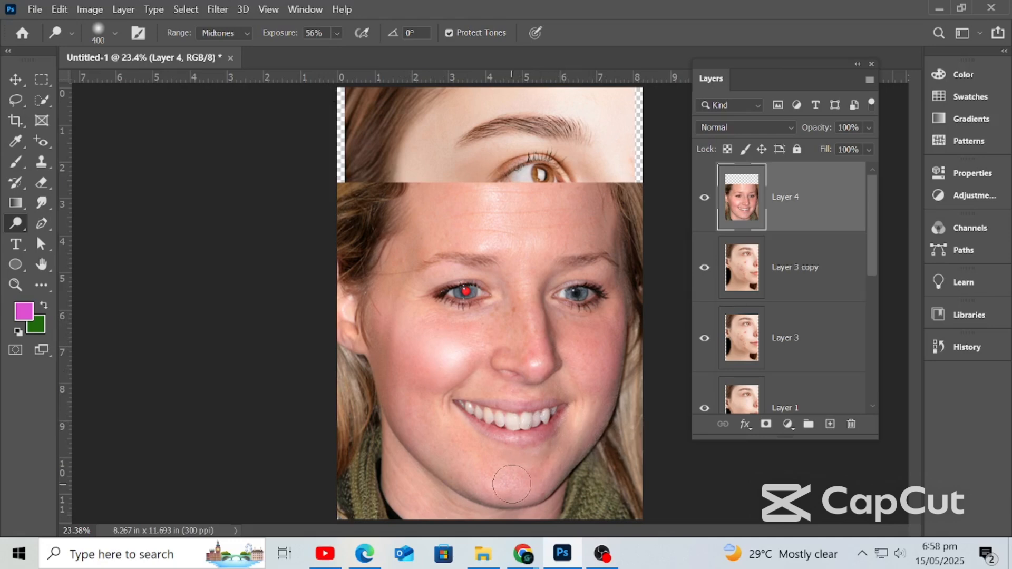
pyautogui.moveTo(512, 484)
pyautogui.mouseDown()
pyautogui.moveTo(502, 486)
pyautogui.moveTo(527, 494)
pyautogui.mouseUp()
pyautogui.moveTo(542, 312); pyautogui.dragTo(552, 409)
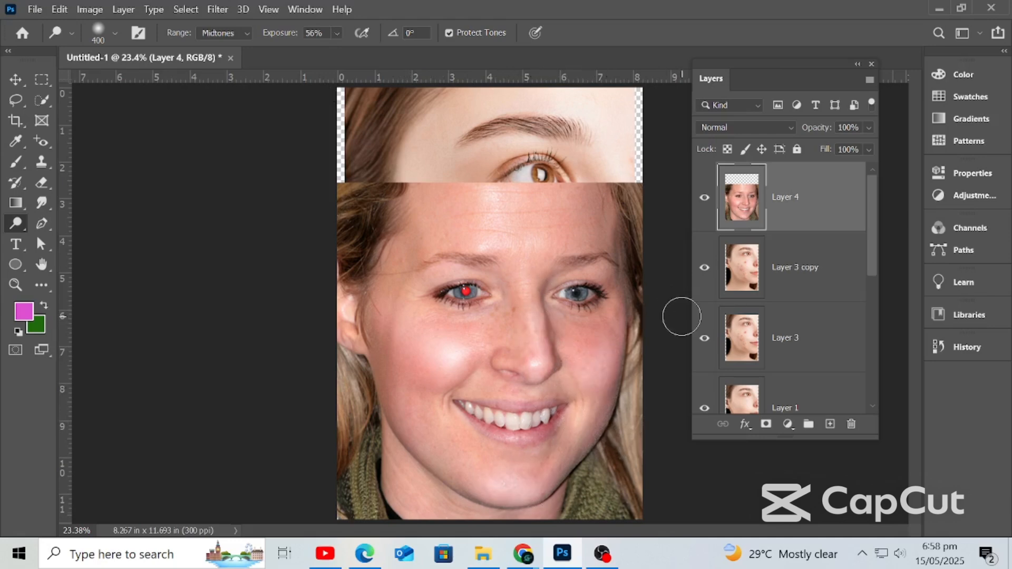
# Step: Undo the Dodge strokes on the cheek, chin and nose
pyautogui.hotkey('ctrl', 'z')
pyautogui.hotkey('ctrl', 'z')
pyautogui.hotkey('ctrl', 'z')
pyautogui.hotkey('ctrl', 'z')
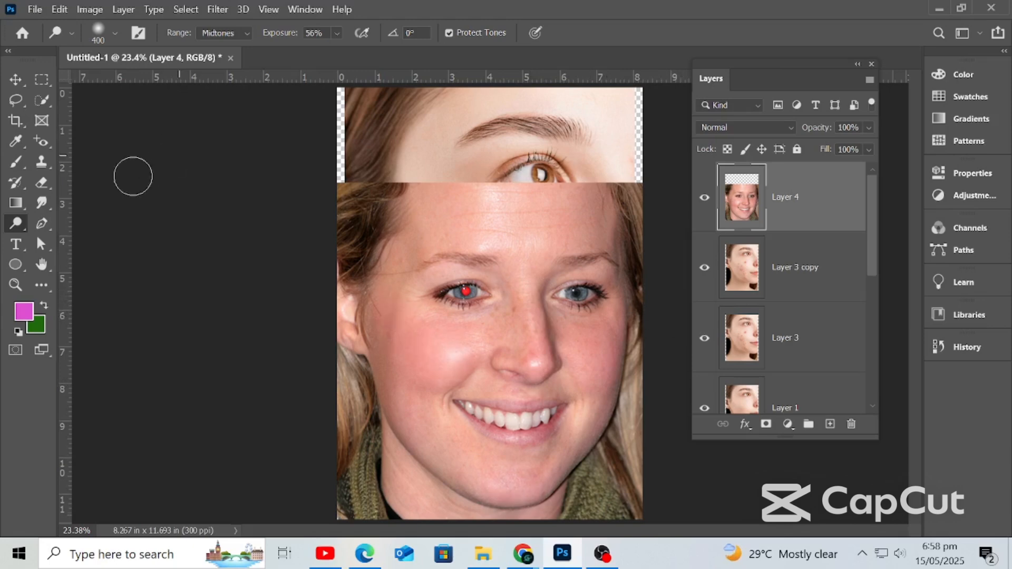
# Step: Darken both cheeks, the nose, mouth and chin with the Burn tool at 100% exposure and a 1000 px brush
pyautogui.rightClick(21, 232)
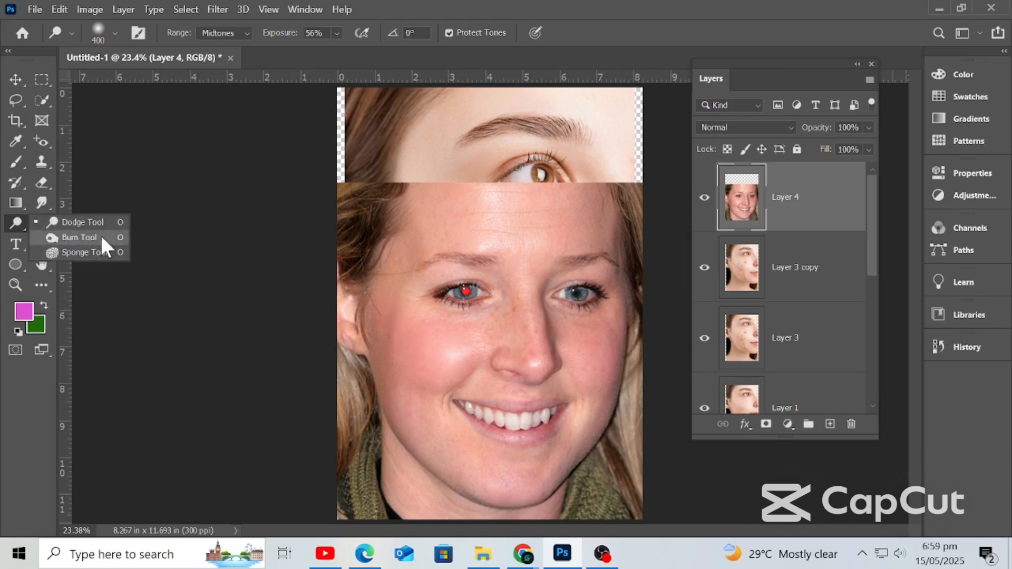
pyautogui.click(101, 235)
pyautogui.click(434, 363)
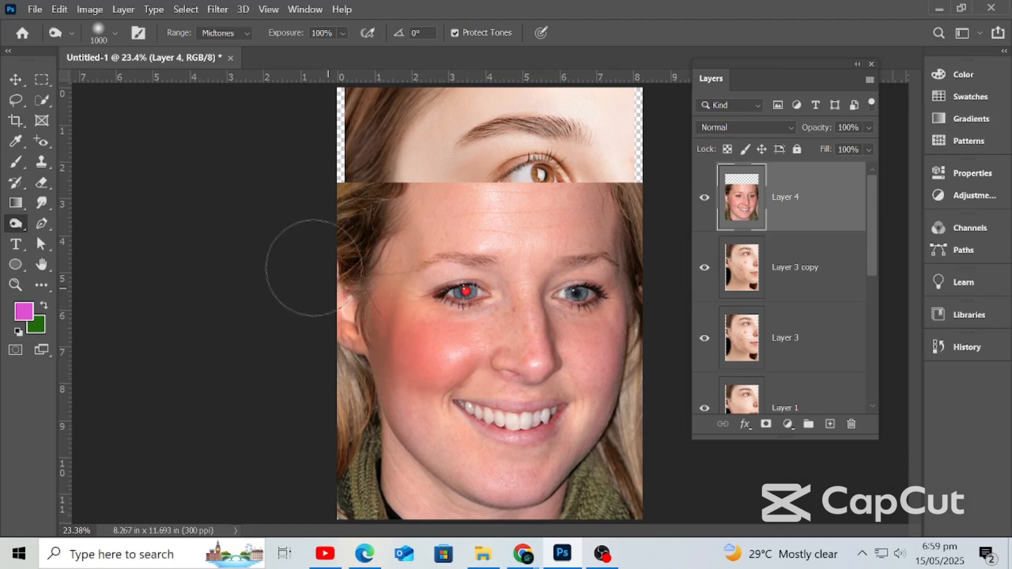
pyautogui.click(594, 364)
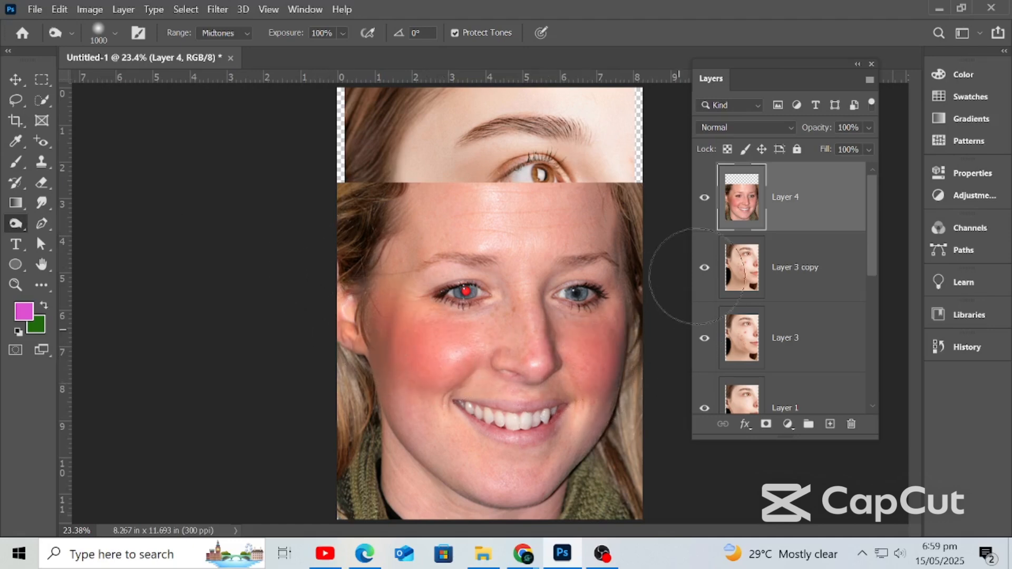
pyautogui.click(507, 336)
pyautogui.click(530, 411)
pyautogui.click(527, 456)
pyautogui.moveTo(409, 414)
pyautogui.mouseDown()
pyautogui.moveTo(430, 436)
pyautogui.moveTo(575, 482)
pyautogui.mouseUp()
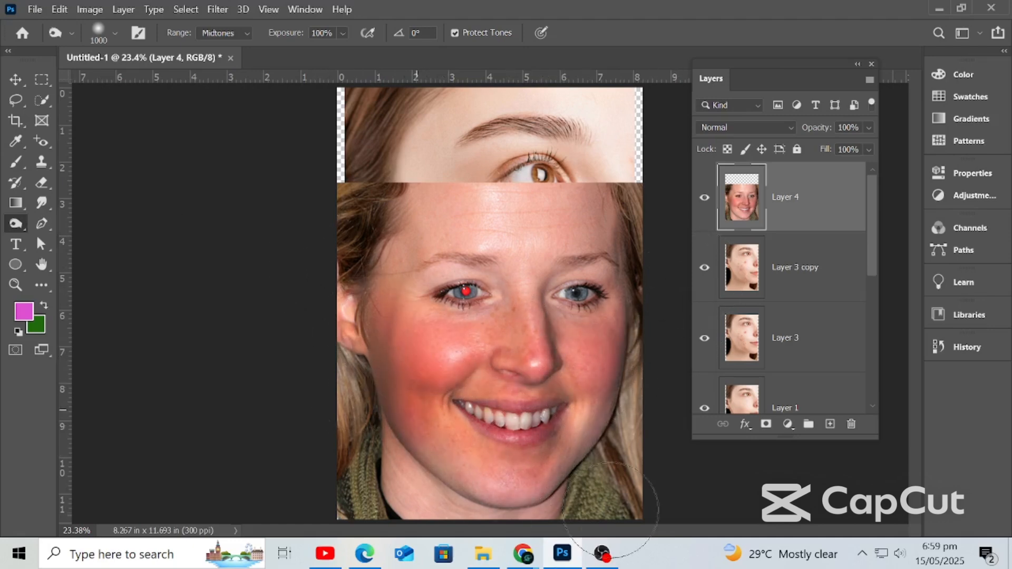
# Step: Undo the Burn strokes on the face
pyautogui.hotkey('ctrl', 'z')
pyautogui.hotkey('ctrl', 'z')
pyautogui.hotkey('ctrl', 'z')
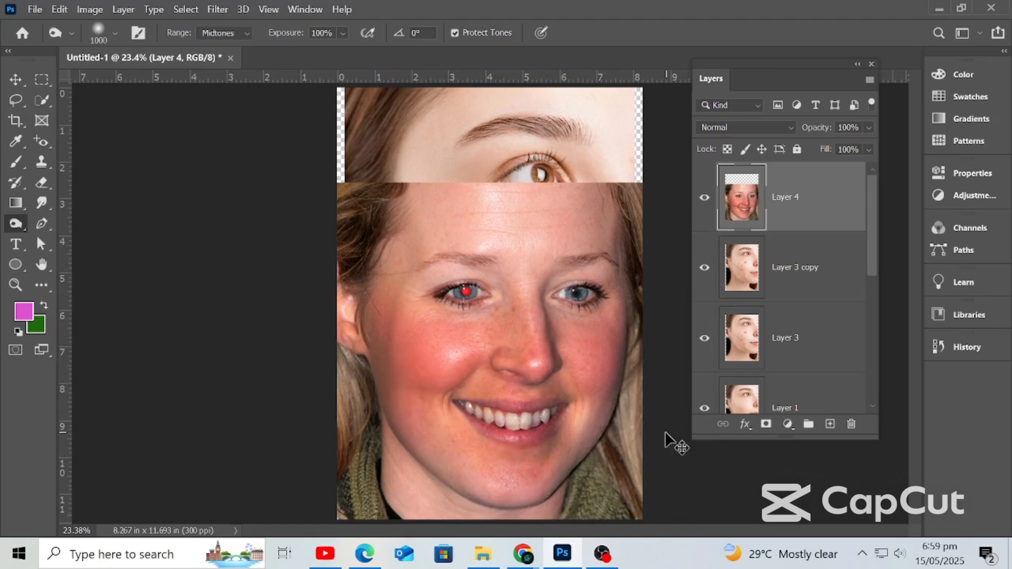
pyautogui.hotkey('ctrl', 'z')
pyautogui.hotkey('ctrl', 'z')
pyautogui.hotkey('ctrl', 'z')
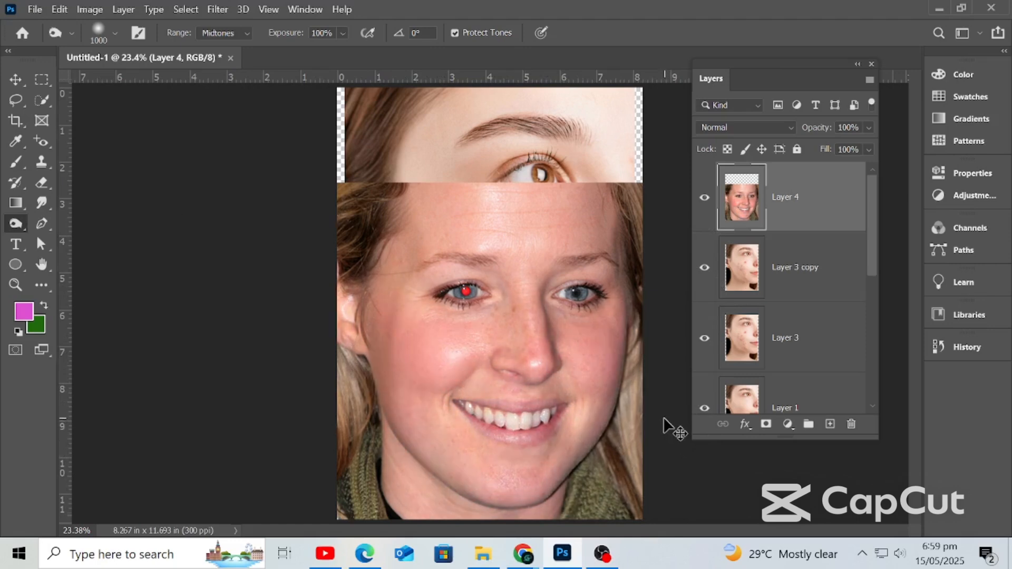
# Step: Desaturate most of the face on Layer 4 with the Sponge tool at 50% flow and a 1300 px brush
pyautogui.rightClick(26, 223)
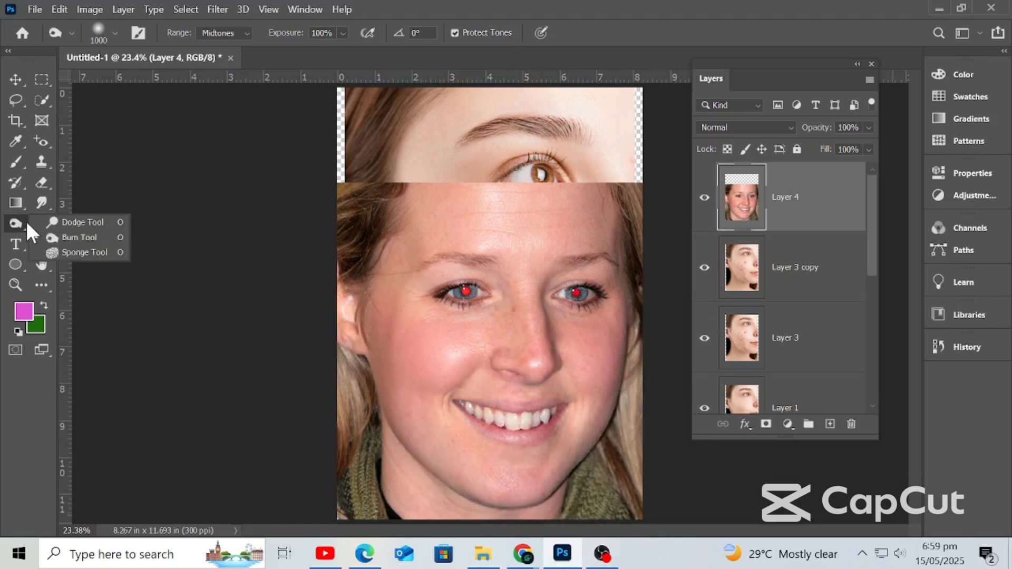
pyautogui.click(108, 249)
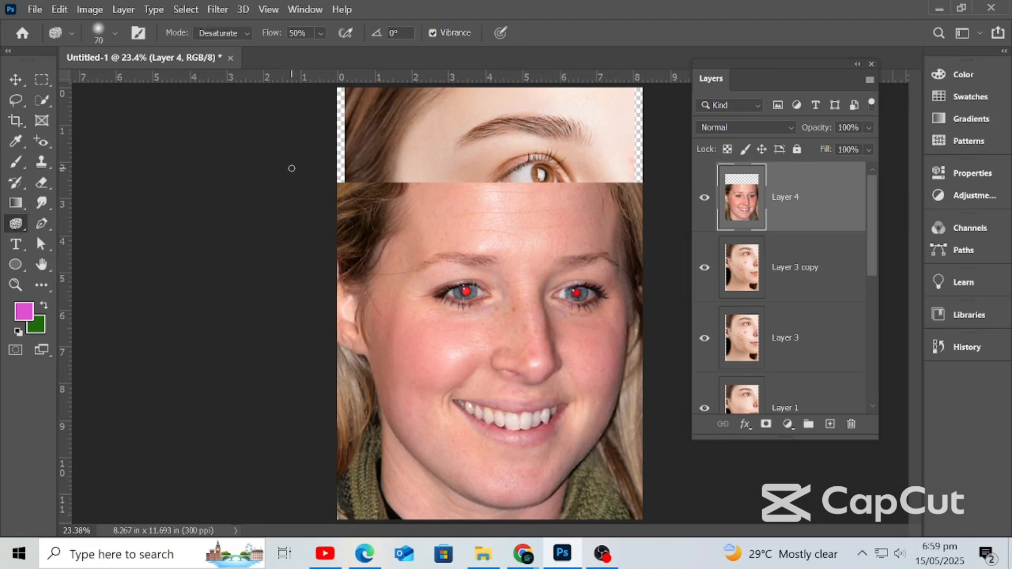
pyautogui.press(']')
pyautogui.press(']')
pyautogui.press(']')
pyautogui.press(']')
pyautogui.press(']')
pyautogui.press(']')
pyautogui.press(']')
pyautogui.press(']')
pyautogui.press(']')
pyautogui.press(']')
pyautogui.press(']')
pyautogui.press(']')
pyautogui.press(']')
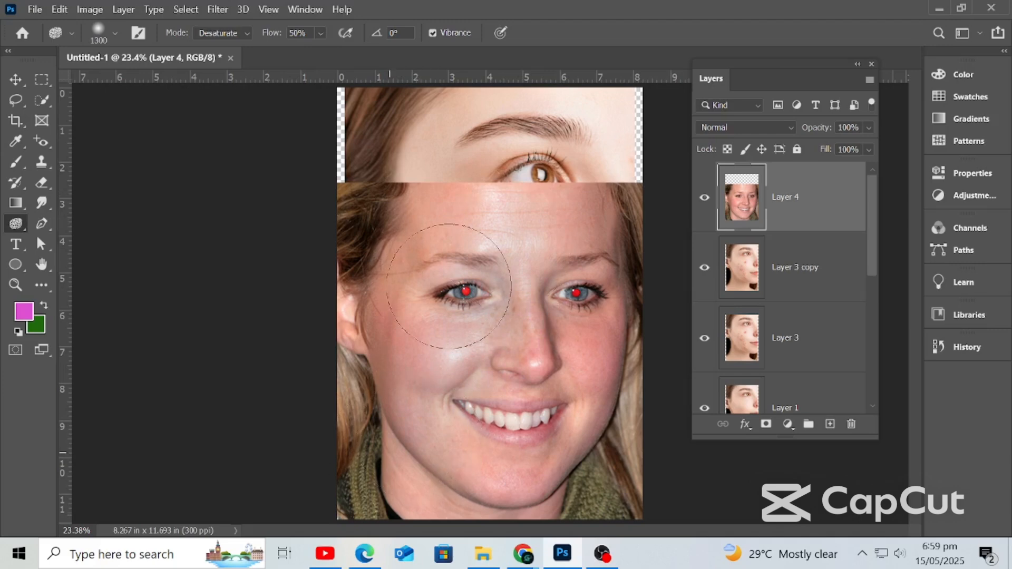
pyautogui.moveTo(590, 132)
pyautogui.mouseDown()
pyautogui.moveTo(377, 454)
pyautogui.moveTo(468, 299)
pyautogui.moveTo(474, 263)
pyautogui.moveTo(422, 349)
pyautogui.moveTo(389, 457)
pyautogui.moveTo(506, 253)
pyautogui.moveTo(411, 401)
pyautogui.moveTo(552, 187)
pyautogui.moveTo(376, 486)
pyautogui.moveTo(381, 476)
pyautogui.mouseUp()
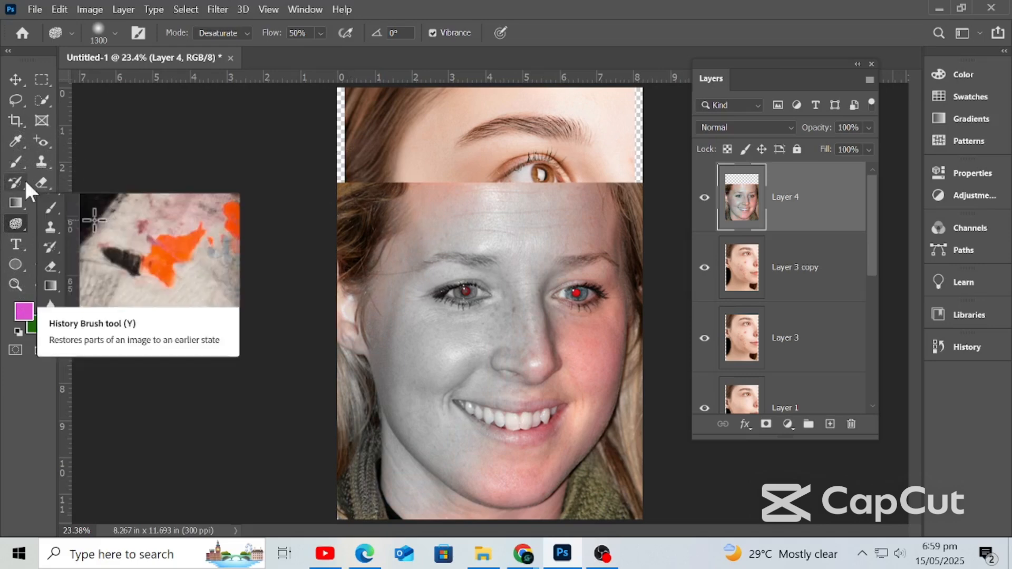
# Step: Switch to the Blur tool with a 199 px brush, hiding Layer 4 and making Layer 3 copy the active layer
pyautogui.click(47, 182)
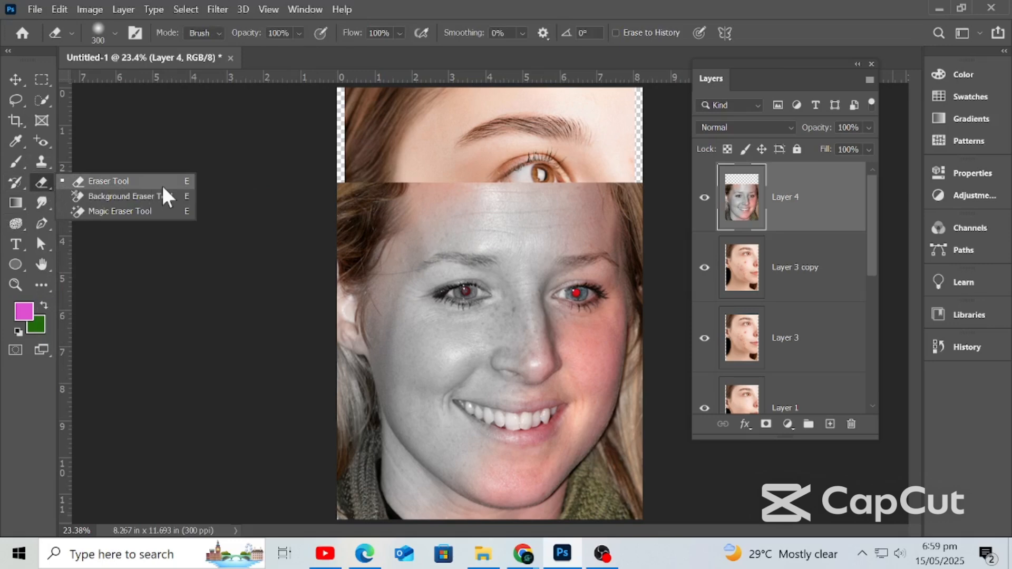
pyautogui.click(41, 203)
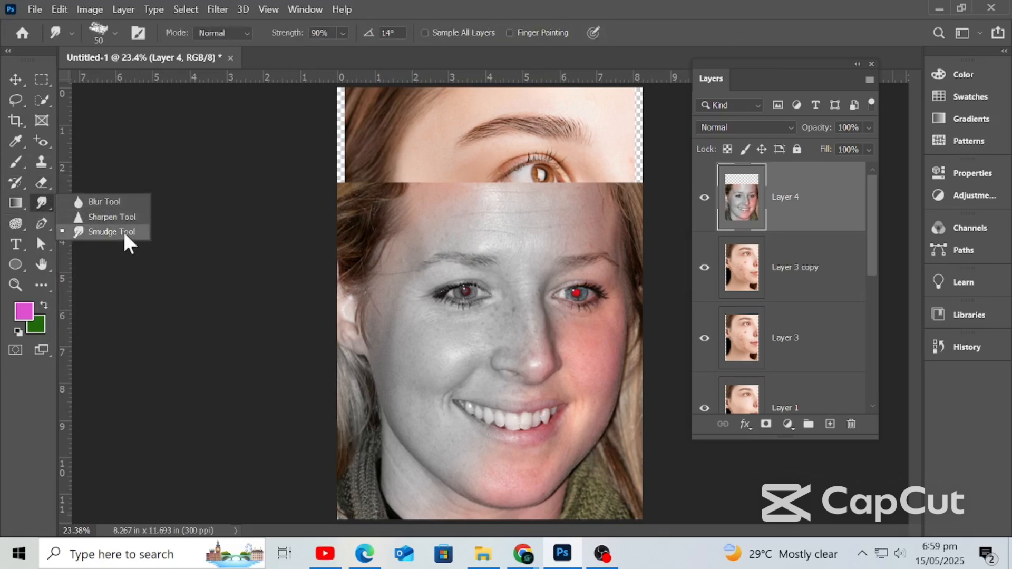
pyautogui.click(130, 200)
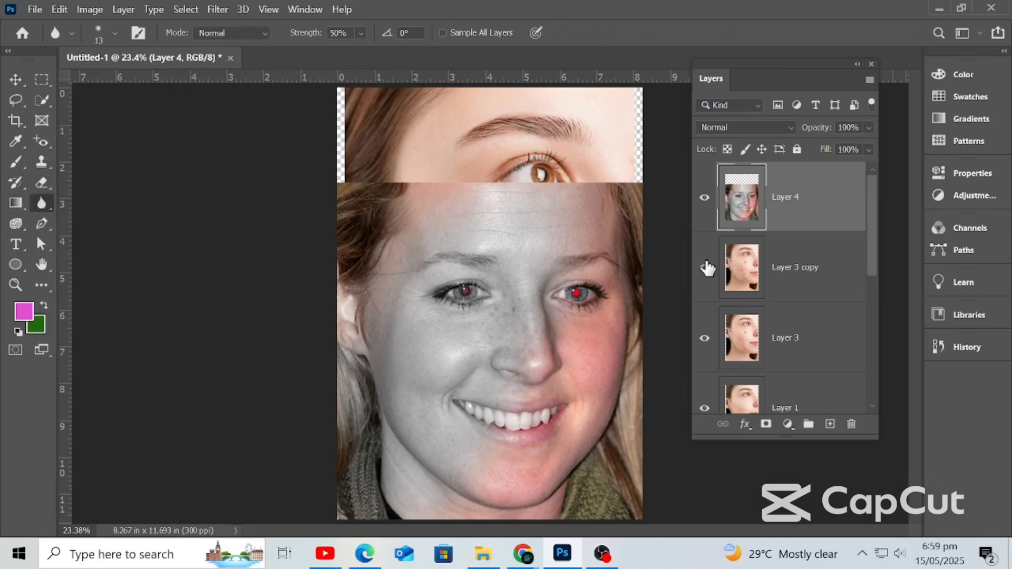
pyautogui.click(705, 198)
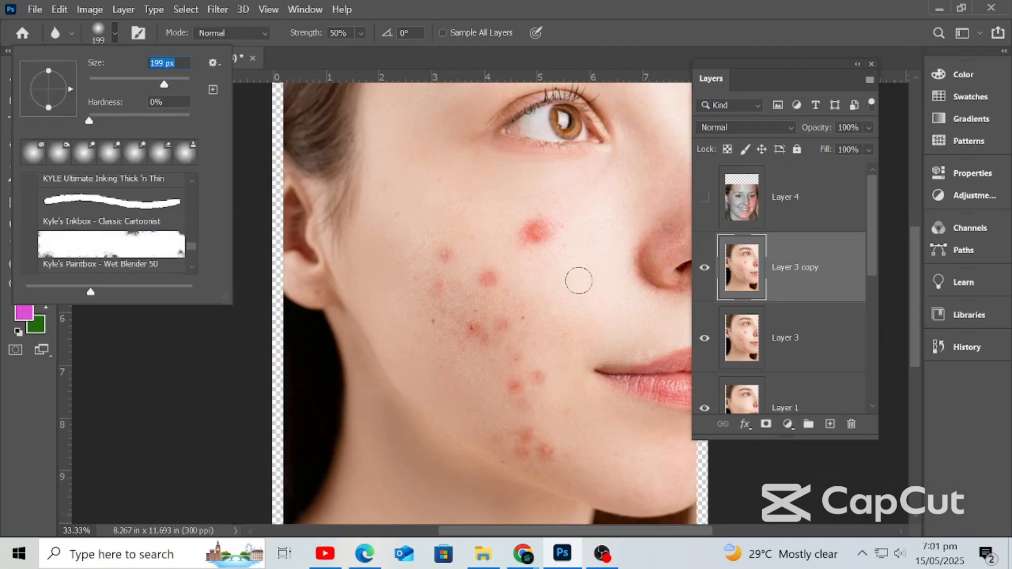
pyautogui.press('Return')
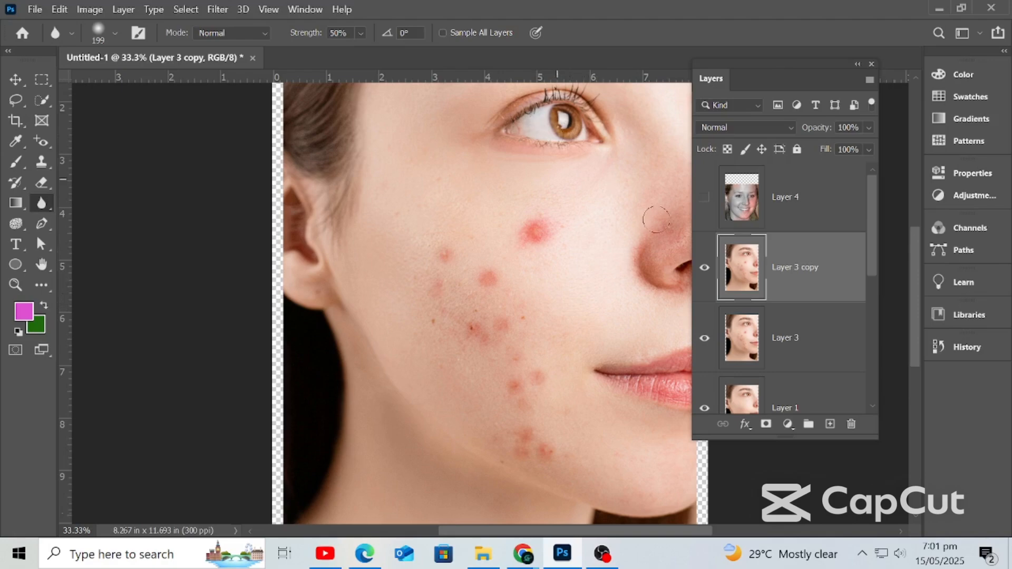
# Step: Blur the skin around the eye and eyebrow on Layer 3 copy at 50% strength
pyautogui.hotkey('ctrl', '+')
pyautogui.hotkey('ctrl', '+')
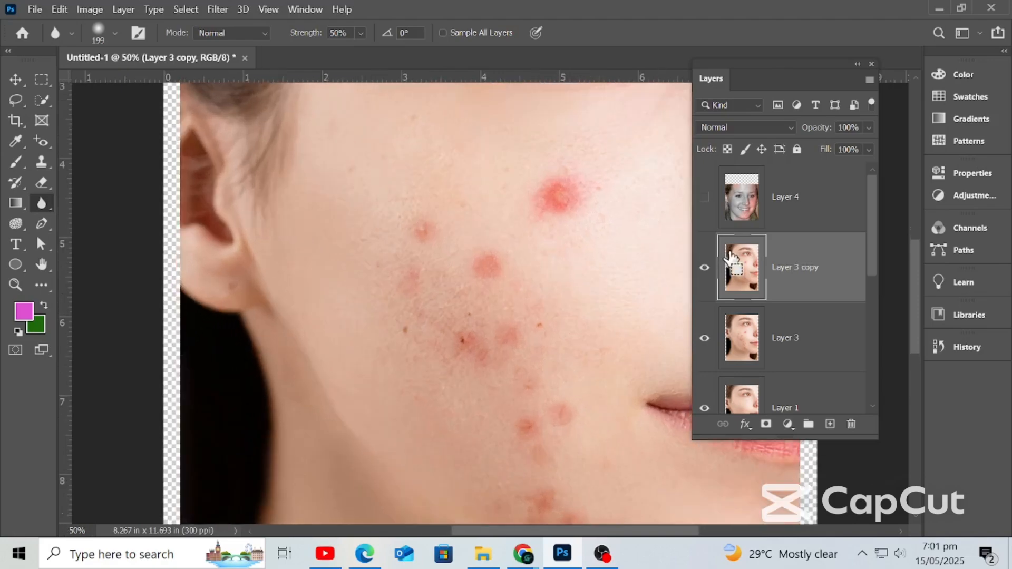
pyautogui.moveTo(506, 335); pyautogui.dragTo(443, 194)
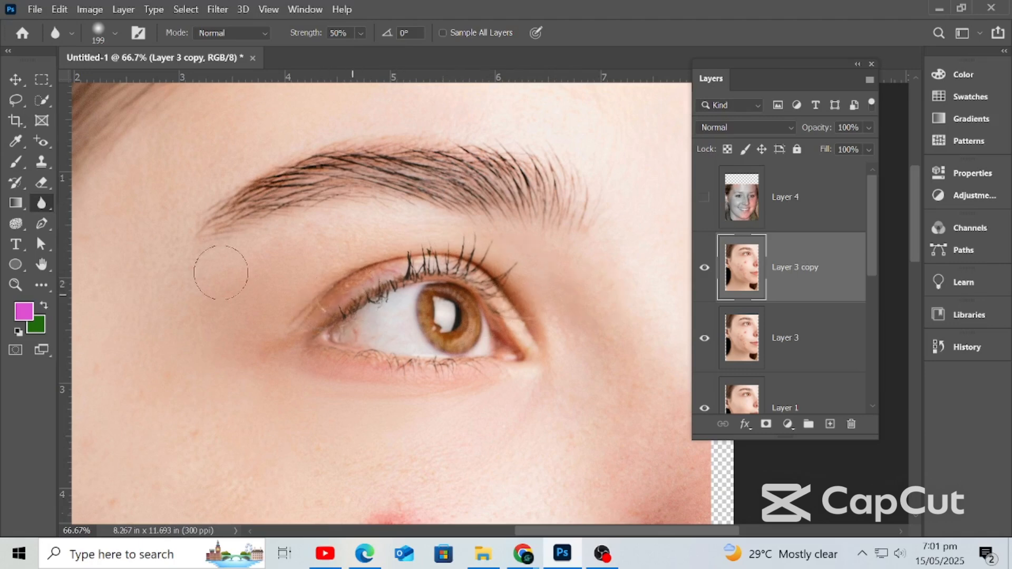
pyautogui.rightClick(48, 186)
pyautogui.rightClick(41, 200)
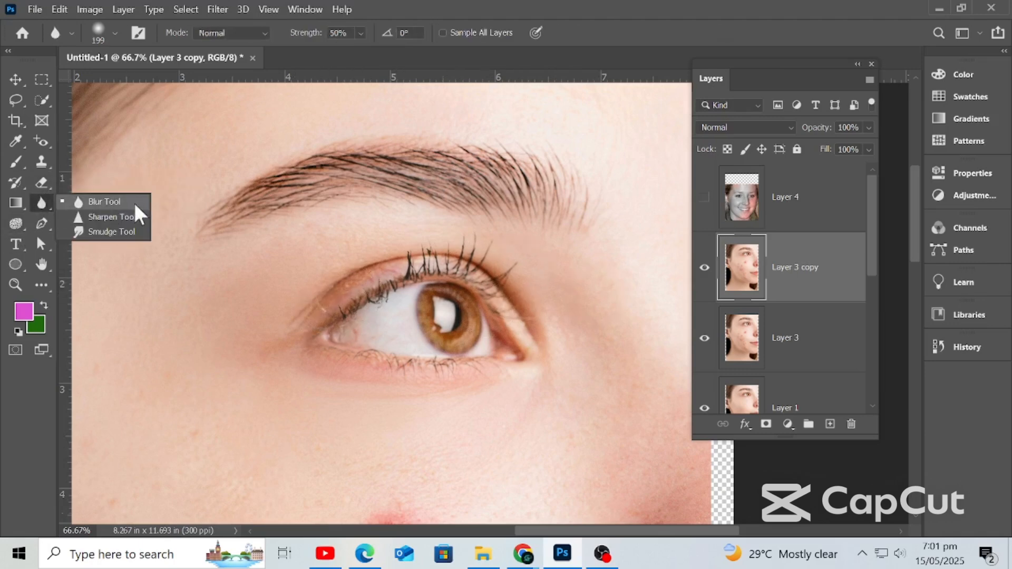
pyautogui.click(135, 203)
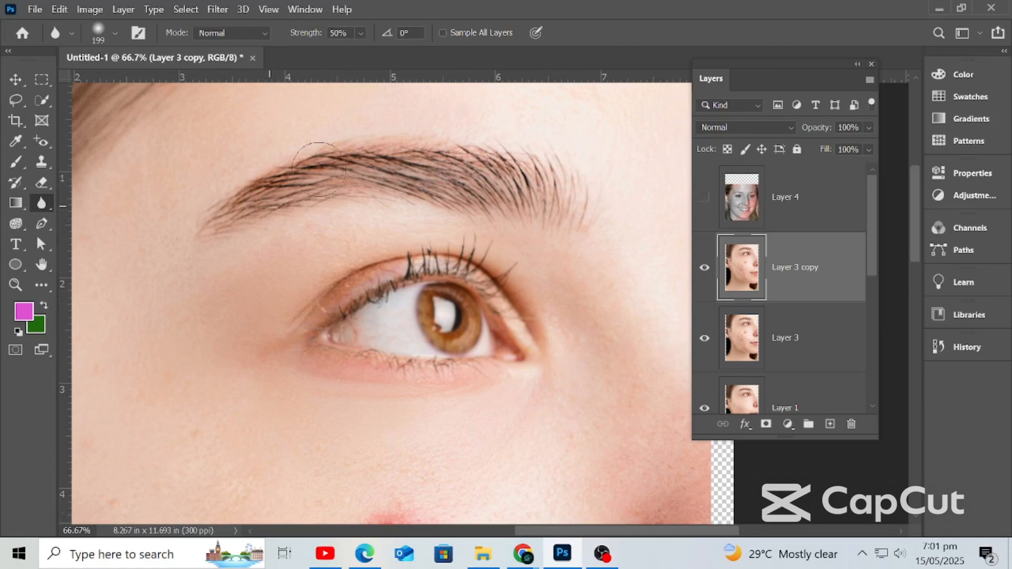
pyautogui.moveTo(663, 64)
pyautogui.mouseDown()
pyautogui.moveTo(465, 141)
pyautogui.moveTo(428, 187)
pyautogui.moveTo(624, 39)
pyautogui.moveTo(633, 57)
pyautogui.mouseUp()
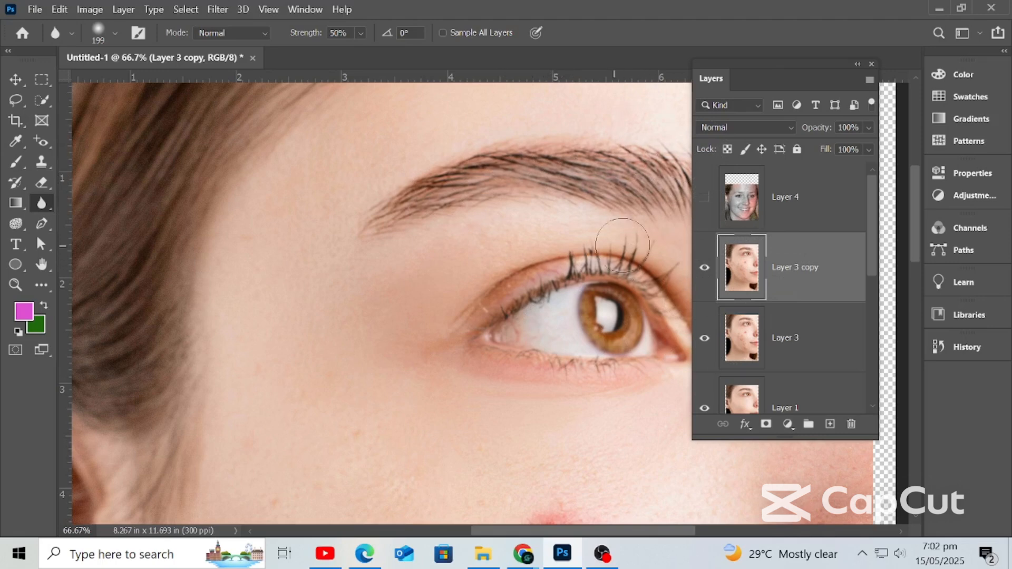
# Step: Toggle the visibility of Layer 3 copy to compare the blurred eye area with the original
pyautogui.hotkey('ctrl', '-')
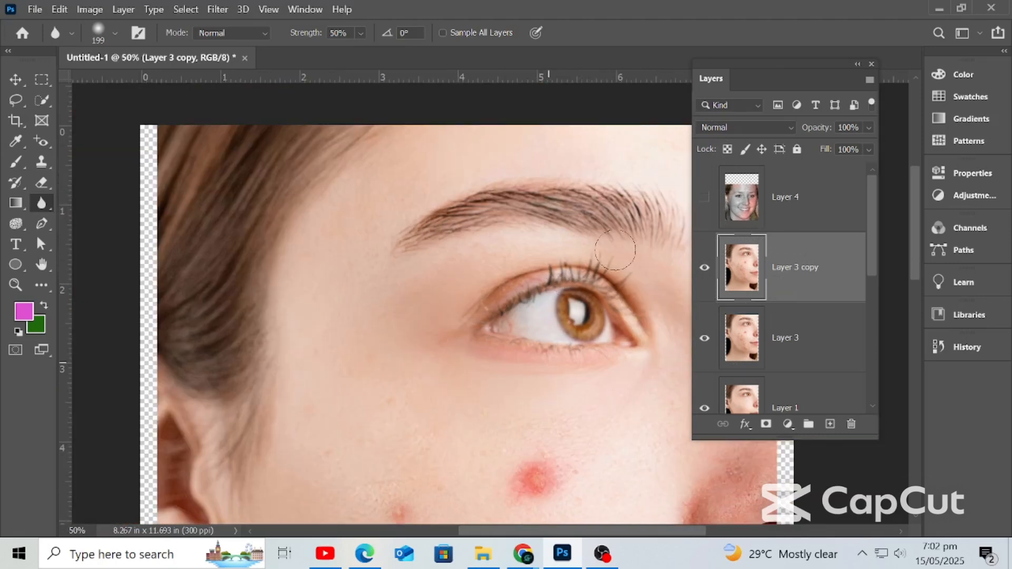
pyautogui.click(704, 269)
pyautogui.click(704, 268)
# Step: Switch to the Sharpen tool, hide Layer 3 copy and make Layer 3 the active layer
pyautogui.rightClick(41, 204)
pyautogui.click(87, 201)
pyautogui.rightClick(42, 204)
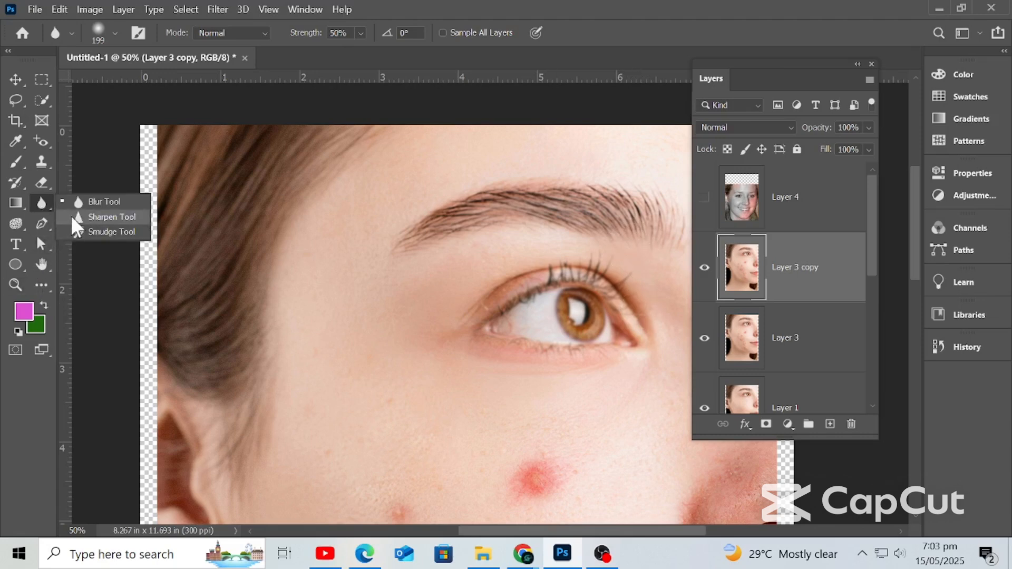
pyautogui.click(98, 220)
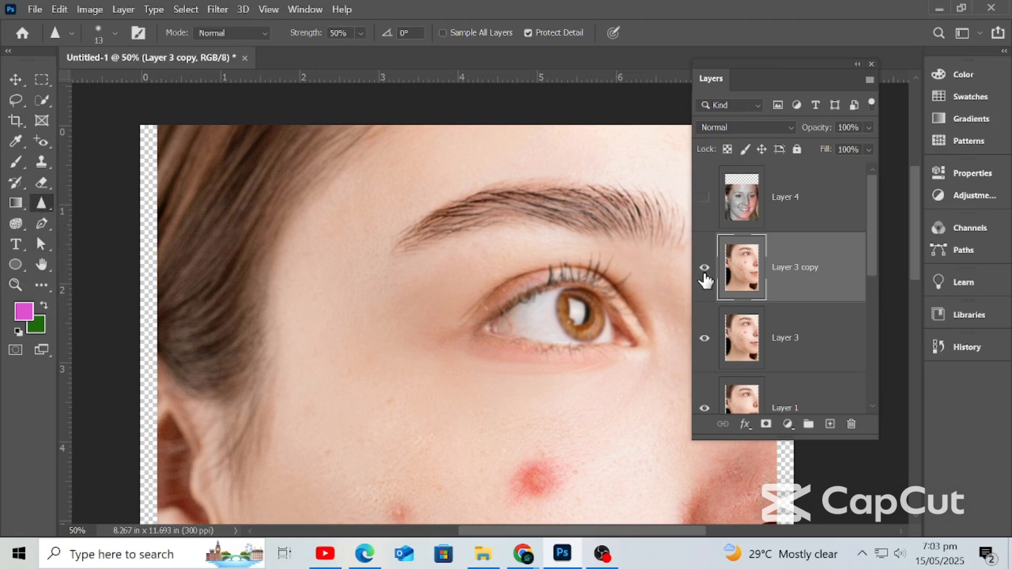
pyautogui.click(705, 269)
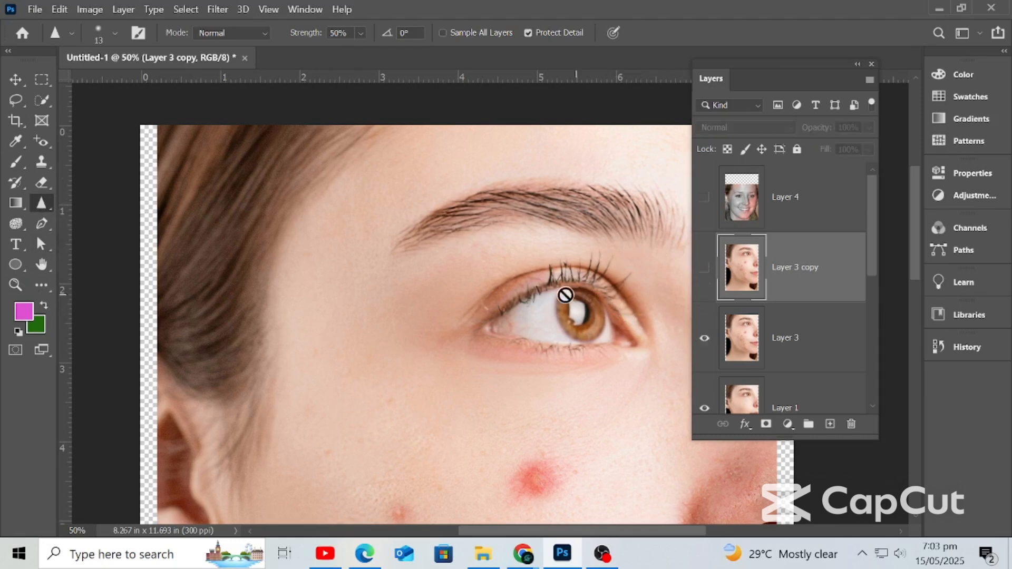
pyautogui.click(116, 33)
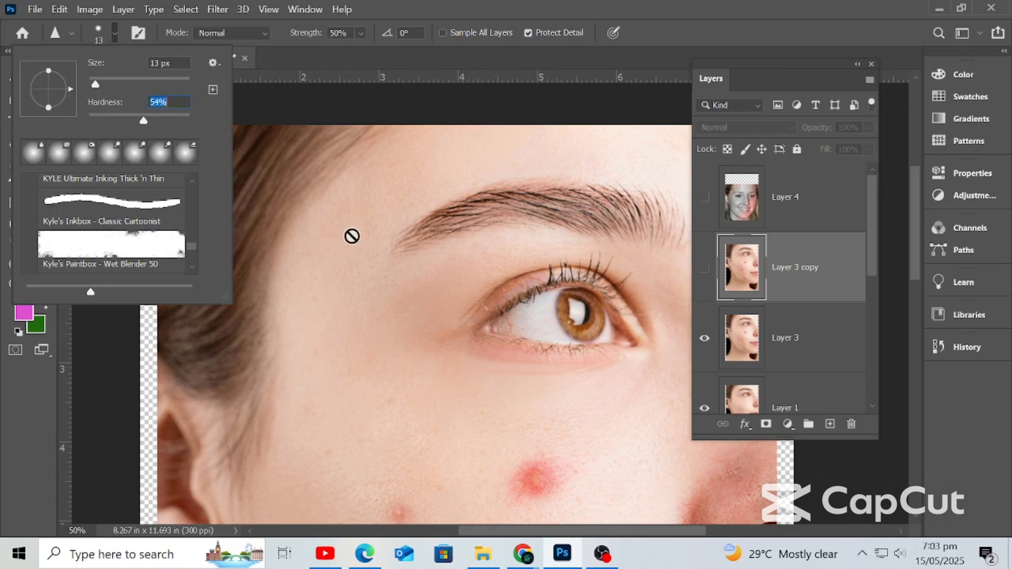
pyautogui.click(804, 285)
pyautogui.click(808, 353)
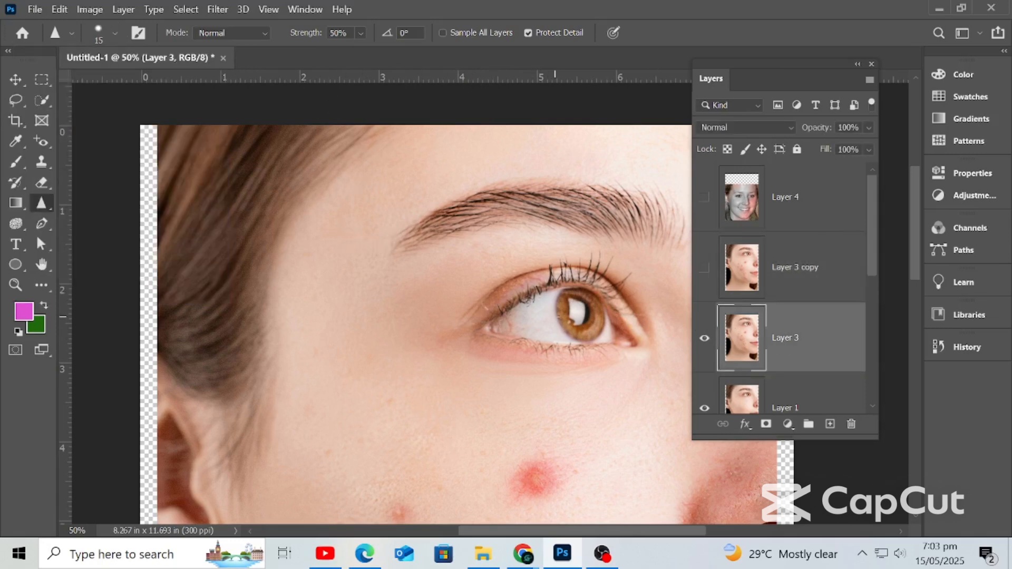
# Step: Sharpen the eye, eyebrow and surrounding skin on Layer 3 with a 600 px brush at 50% strength
pyautogui.press(']')
pyautogui.press(']')
pyautogui.press(']')
pyautogui.press(']')
pyautogui.press(']')
pyautogui.press(']')
pyautogui.press(']')
pyautogui.press(']')
pyautogui.press(']')
pyautogui.press(']')
pyautogui.press(']')
pyautogui.press(']')
pyautogui.press(']')
pyautogui.press(']')
pyautogui.press(']')
pyautogui.press(']')
pyautogui.press(']')
pyautogui.press(']')
pyautogui.press(']')
pyautogui.press(']')
pyautogui.press('[')
pyautogui.press('[')
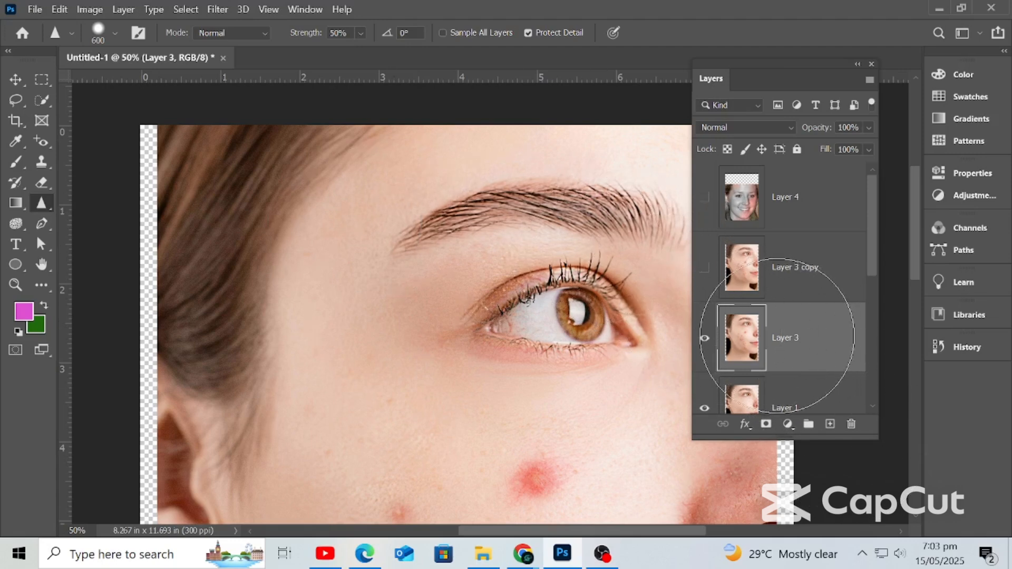
# Step: Toggle the visibility of Layer 3 repeatedly to compare the sharpened face with the layer beneath
pyautogui.click(704, 339)
pyautogui.click(705, 339)
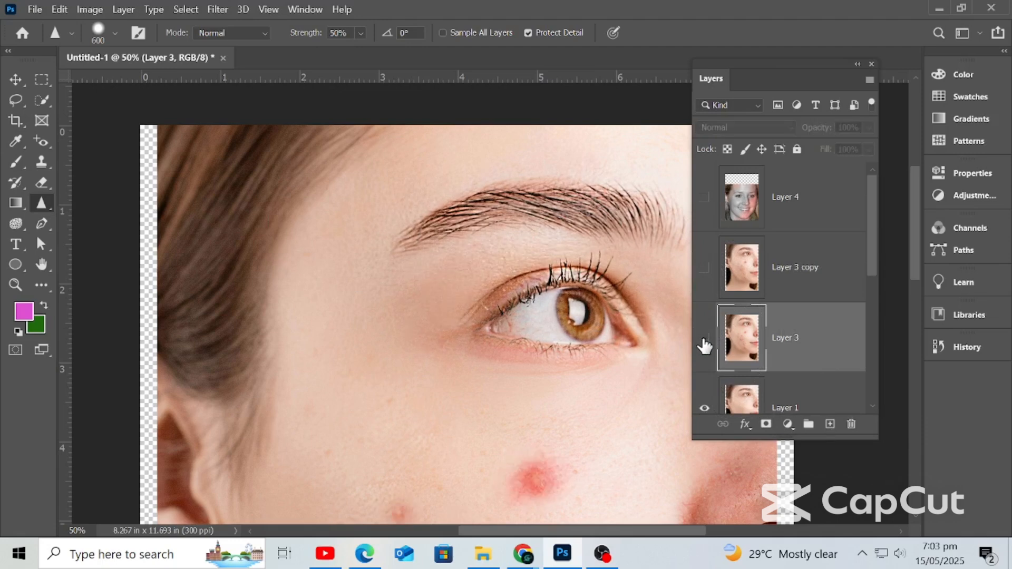
pyautogui.click(704, 339)
pyautogui.click(704, 339)
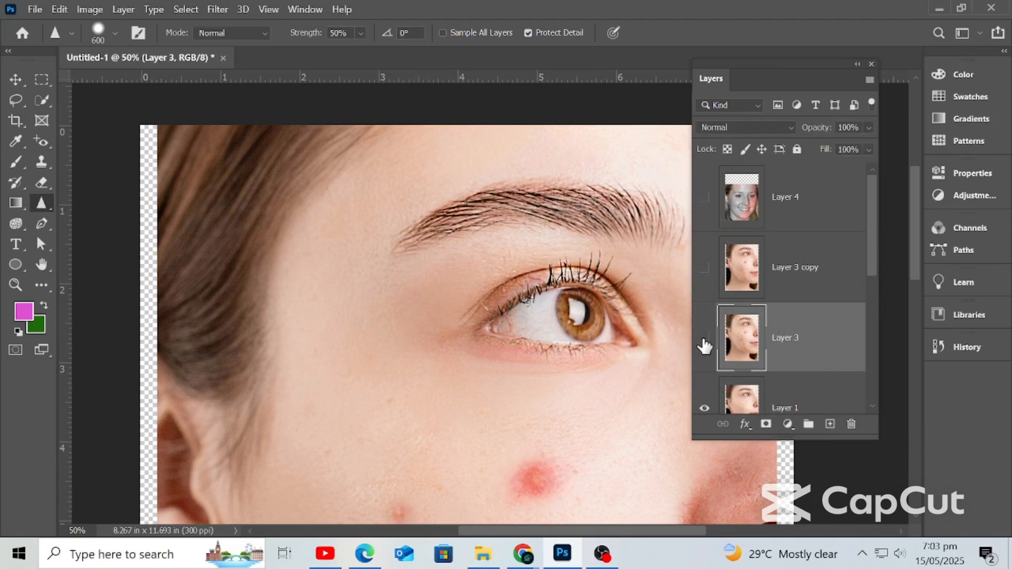
pyautogui.click(704, 339)
pyautogui.click(704, 339)
pyautogui.click(704, 339)
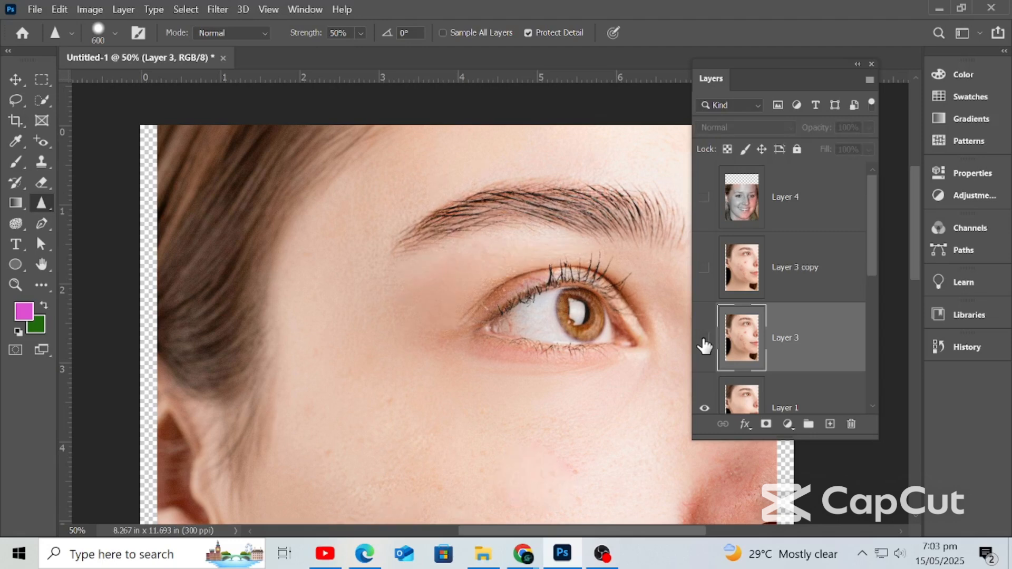
pyautogui.click(705, 338)
pyautogui.click(704, 339)
pyautogui.click(704, 338)
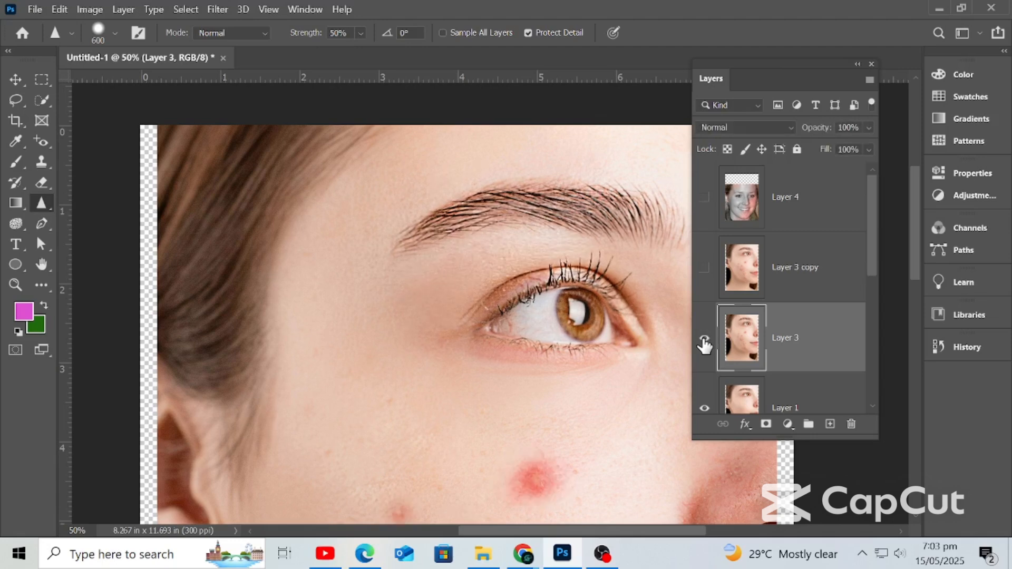
pyautogui.click(705, 339)
pyautogui.click(704, 339)
pyautogui.click(704, 339)
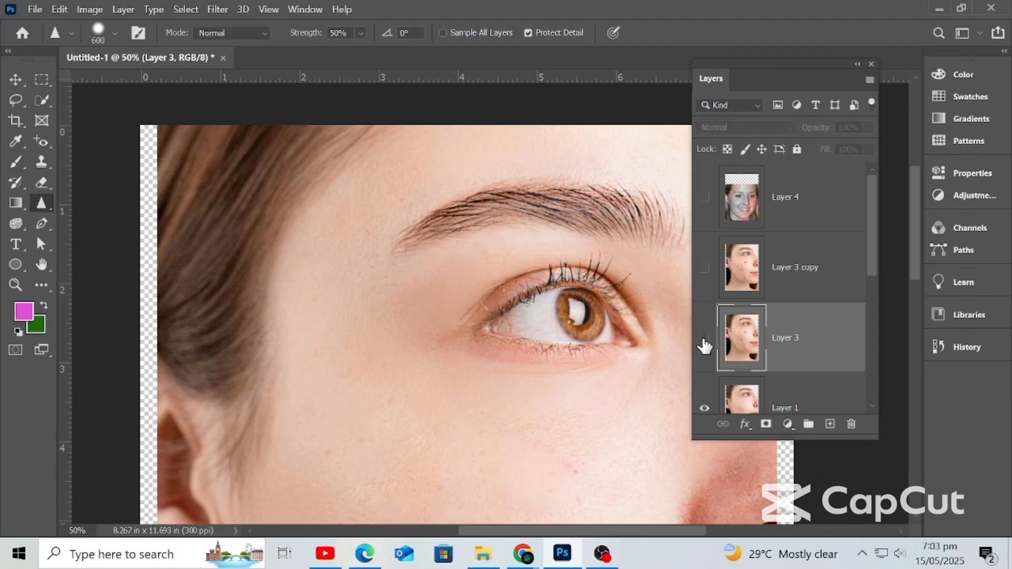
pyautogui.click(704, 339)
# Step: Smear the eye on Layer 3 with the Smudge tool at 90% strength, using a round brush
pyautogui.rightClick(38, 203)
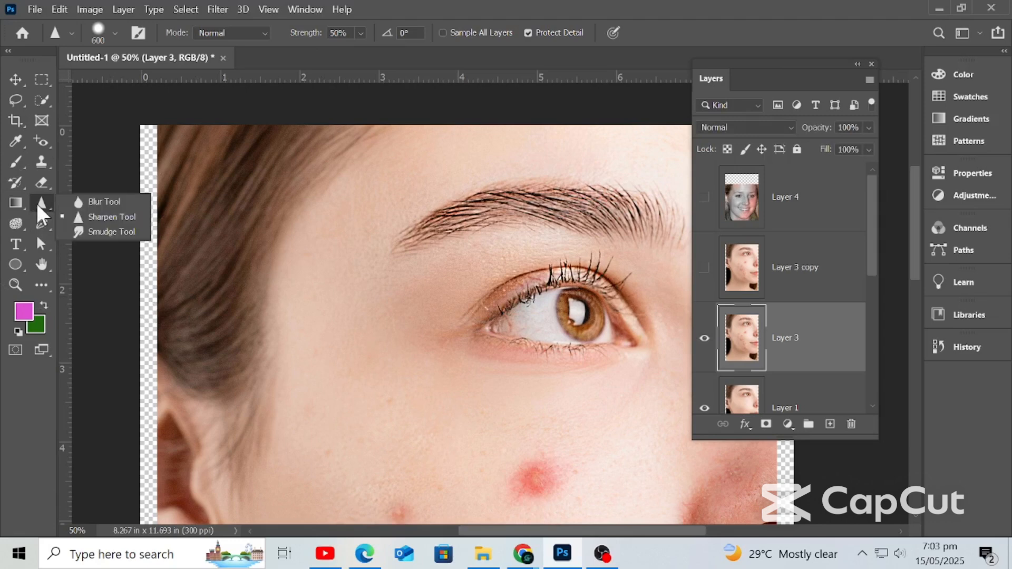
pyautogui.click(117, 223)
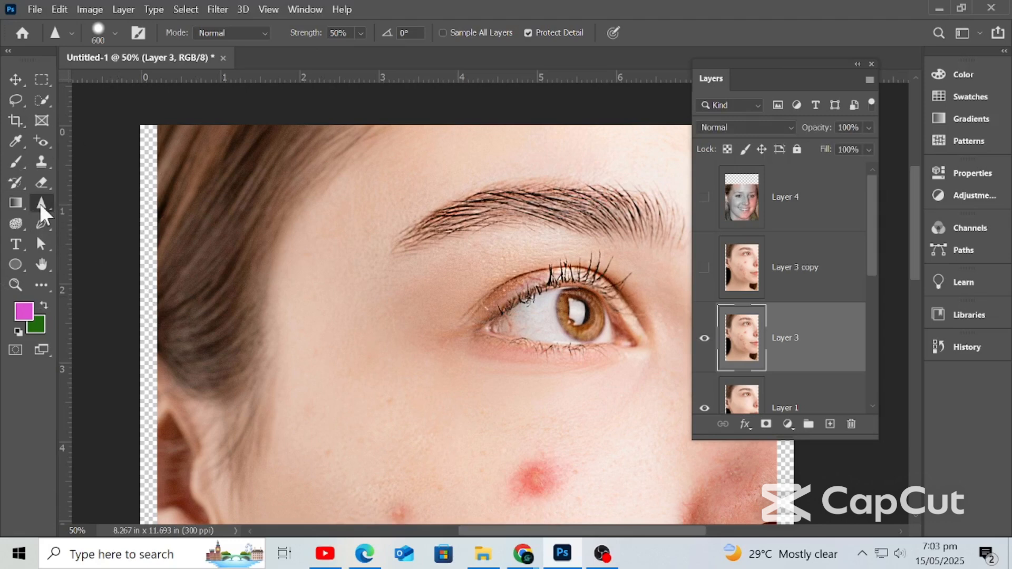
pyautogui.rightClick(39, 203)
pyautogui.click(100, 231)
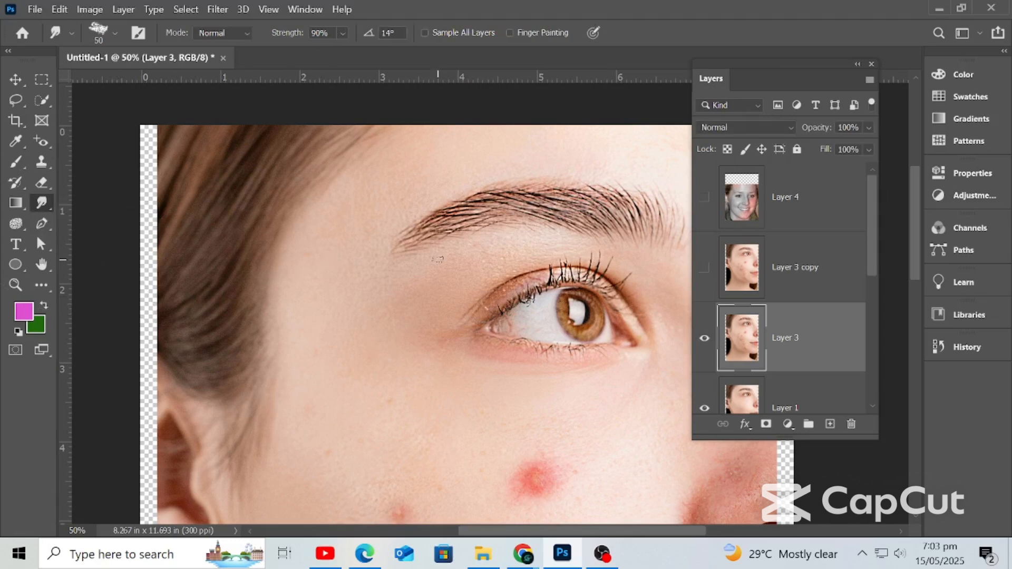
pyautogui.click(116, 33)
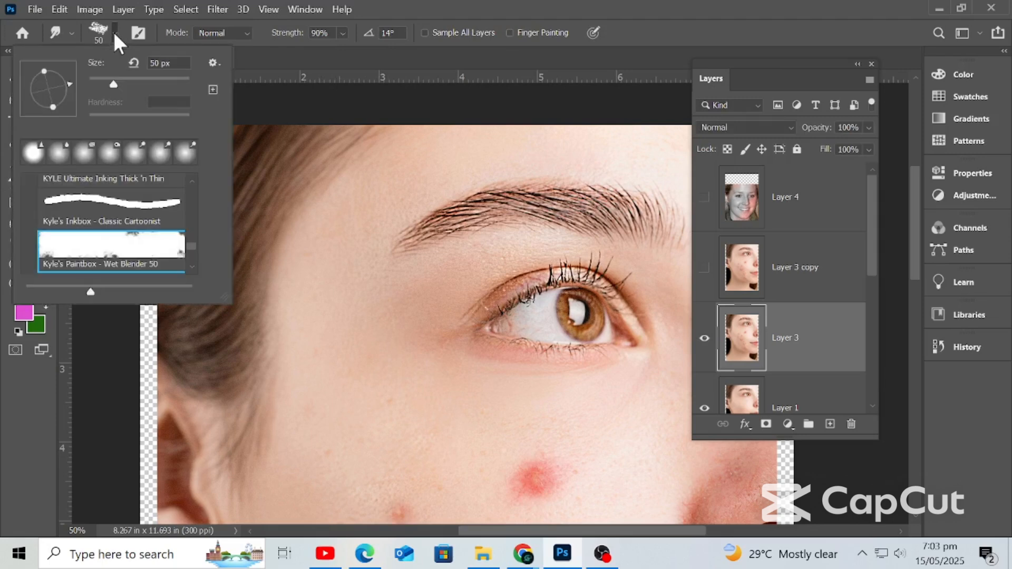
pyautogui.click(33, 152)
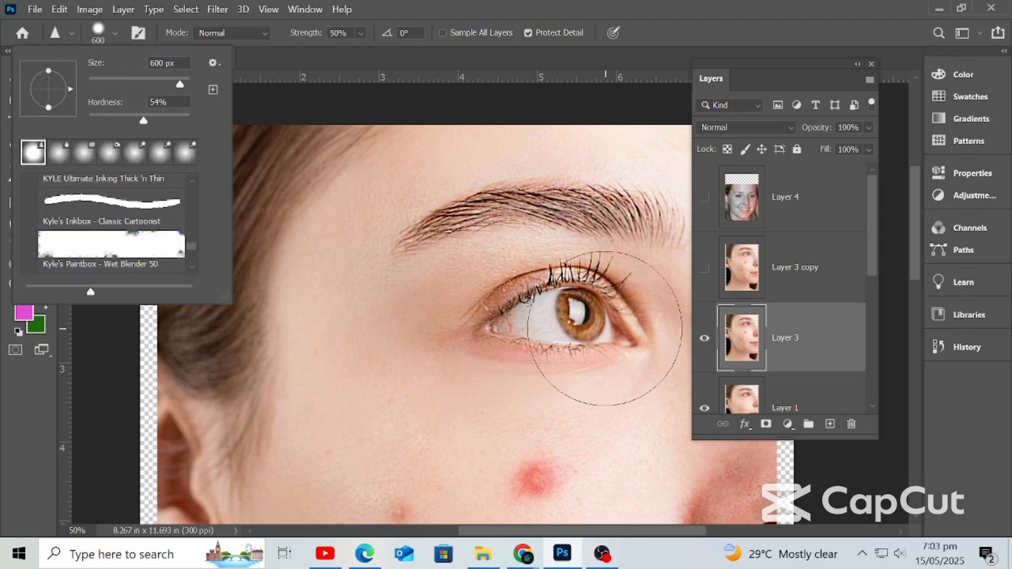
pyautogui.click(564, 326)
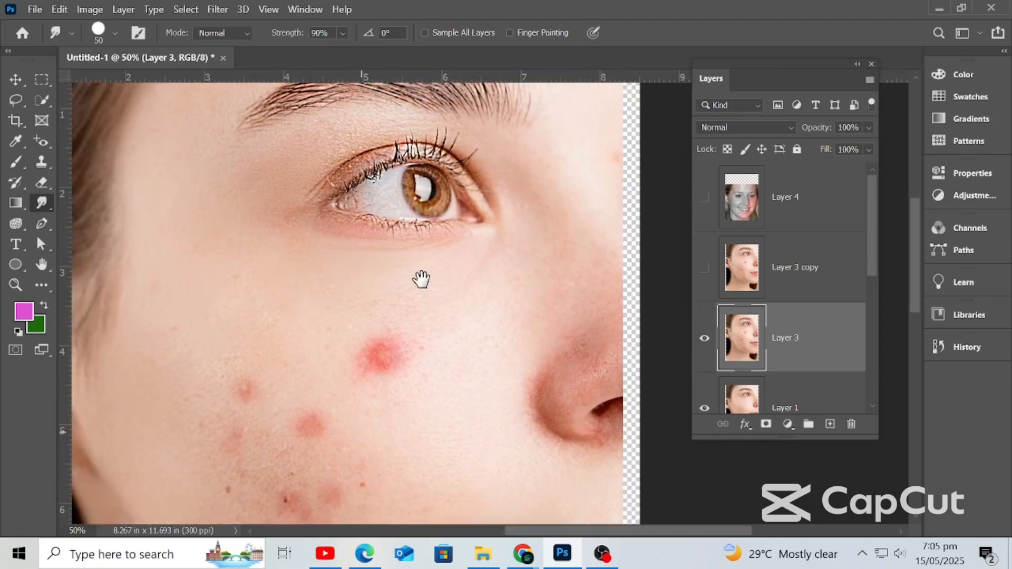
pyautogui.moveTo(420, 278); pyautogui.dragTo(442, 247)
pyautogui.moveTo(345, 156)
pyautogui.mouseDown()
pyautogui.moveTo(350, 177)
pyautogui.moveTo(384, 155)
pyautogui.moveTo(353, 180)
pyautogui.moveTo(432, 179)
pyautogui.moveTo(416, 121)
pyautogui.moveTo(422, 206)
pyautogui.moveTo(498, 140)
pyautogui.moveTo(464, 190)
pyautogui.moveTo(496, 221)
pyautogui.moveTo(519, 174)
pyautogui.moveTo(475, 153)
pyautogui.mouseUp()
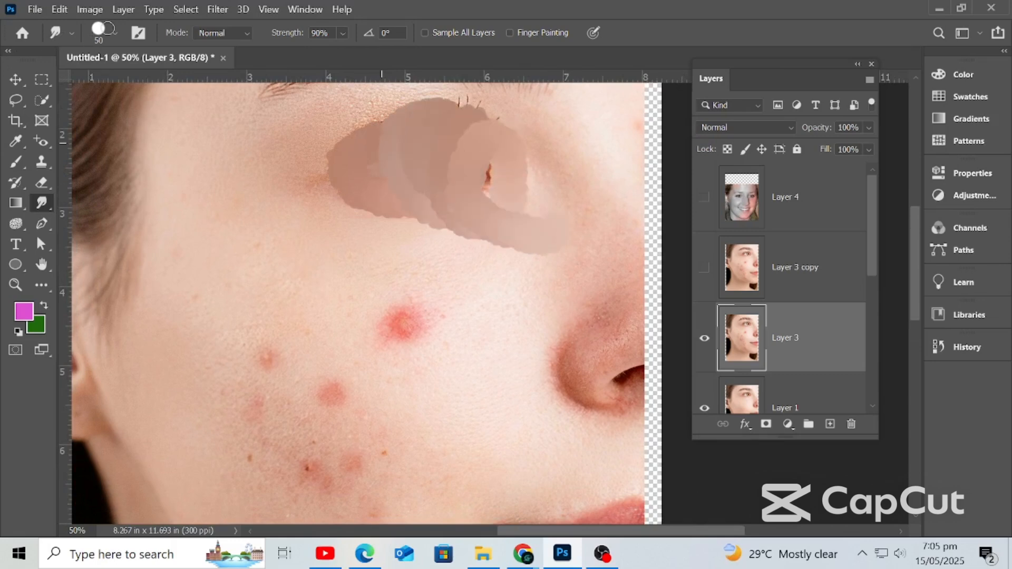
# Step: Smear the skin beside the eye and the cheek blemishes on Layer 3 with the Smudge tool at 40% strength
pyautogui.click(114, 32)
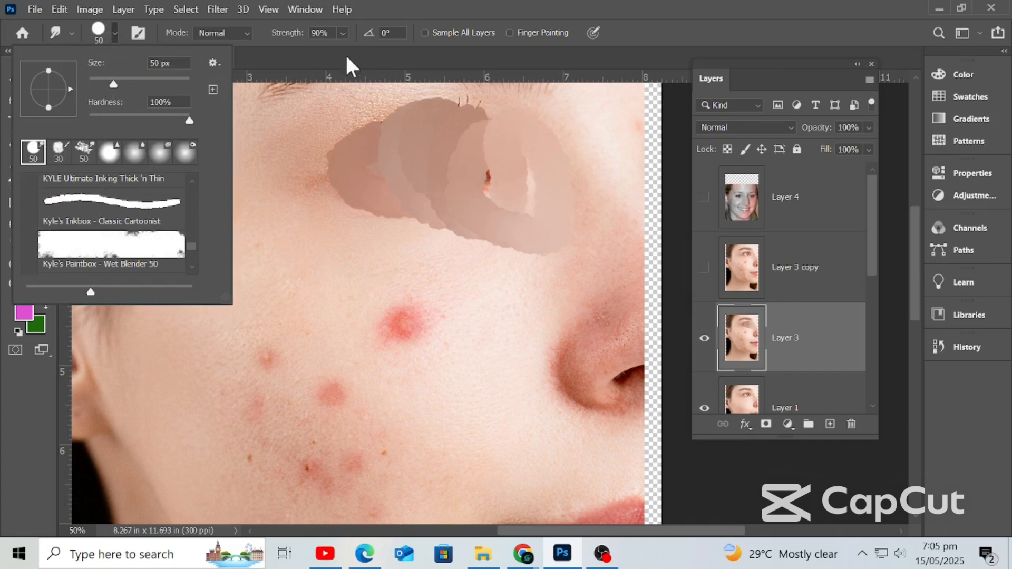
pyautogui.click(343, 33)
pyautogui.moveTo(366, 47); pyautogui.dragTo(347, 50)
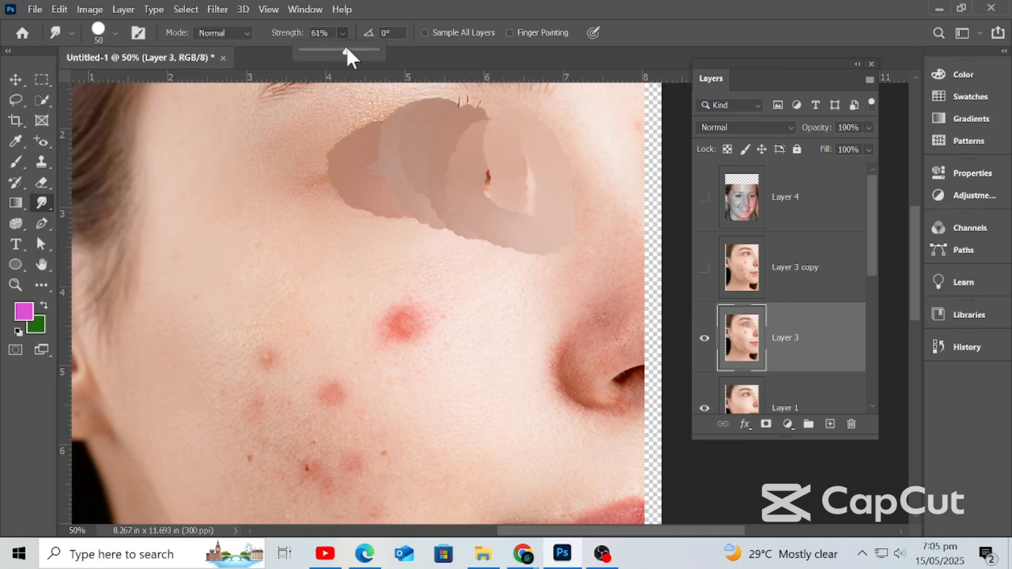
pyautogui.click(309, 156)
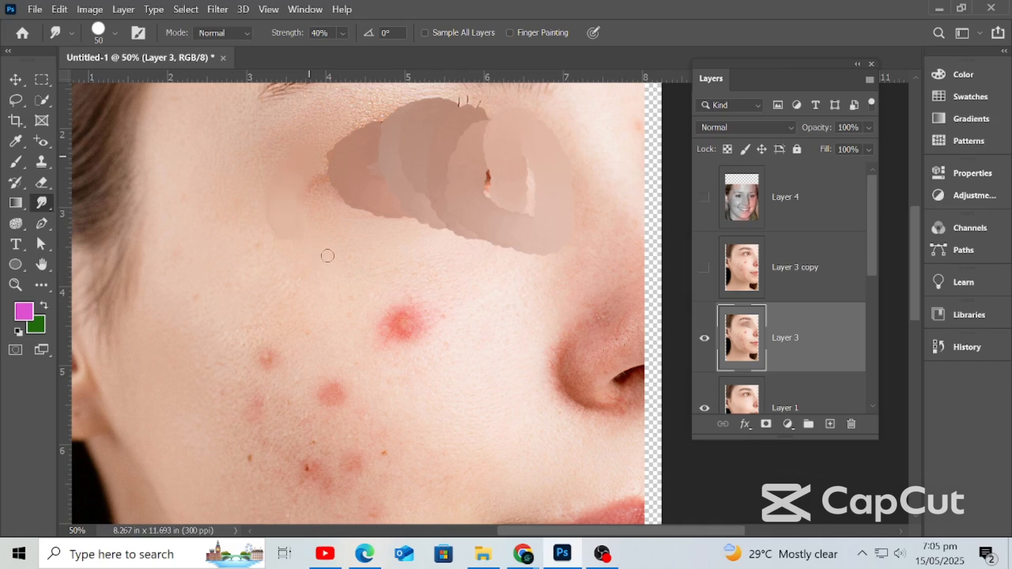
pyautogui.moveTo(328, 255)
pyautogui.mouseDown()
pyautogui.moveTo(272, 235)
pyautogui.moveTo(294, 249)
pyautogui.moveTo(308, 166)
pyautogui.moveTo(291, 257)
pyautogui.mouseUp()
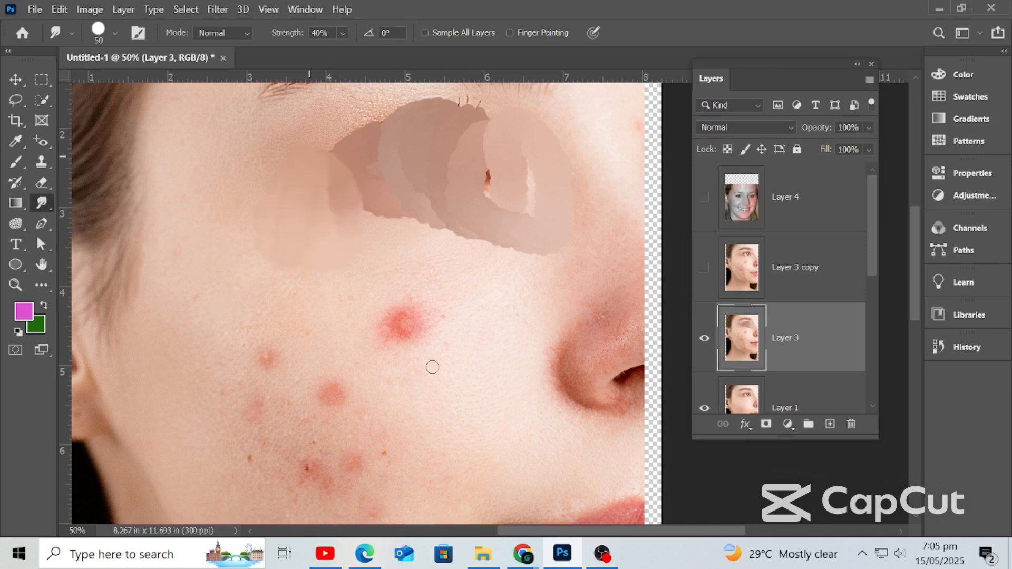
pyautogui.moveTo(426, 310)
pyautogui.mouseDown()
pyautogui.moveTo(351, 333)
pyautogui.moveTo(460, 309)
pyautogui.moveTo(399, 345)
pyautogui.mouseUp()
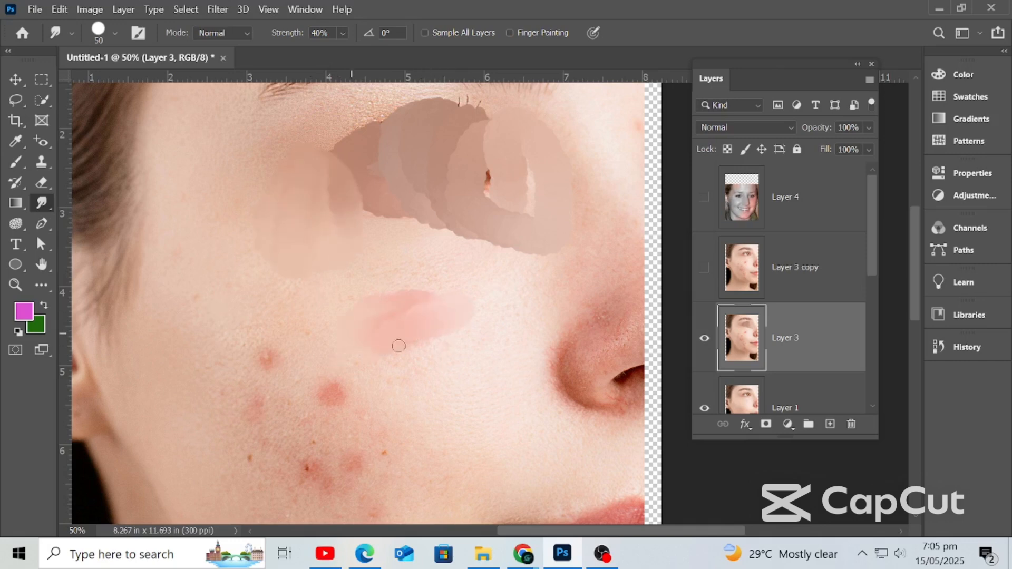
pyautogui.moveTo(340, 378)
pyautogui.mouseDown()
pyautogui.moveTo(487, 332)
pyautogui.moveTo(381, 390)
pyautogui.mouseUp()
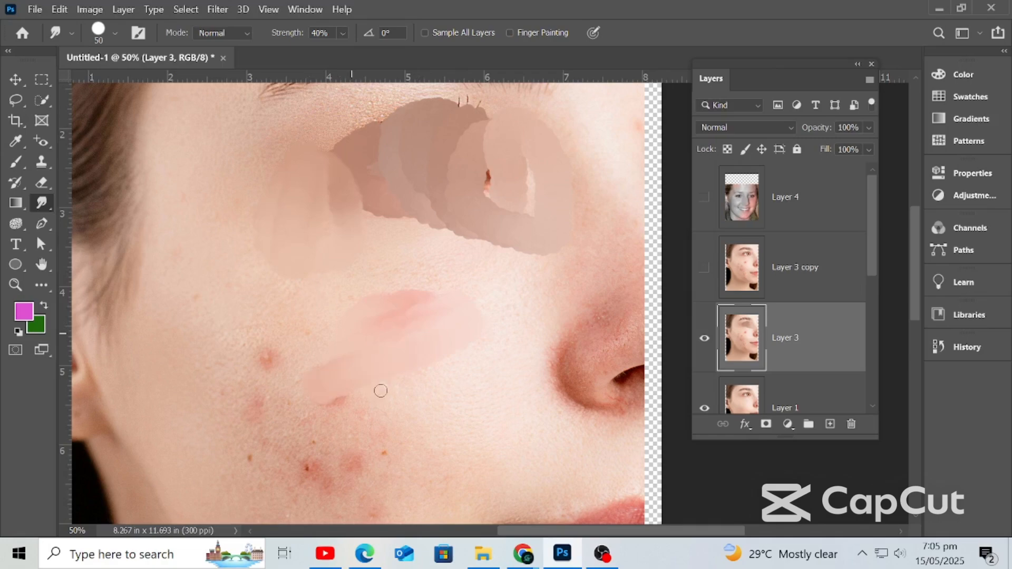
# Step: Undo the smudge strokes and the earlier blur, sharpen and smear edits on both portraits
pyautogui.hotkey('ctrl', '-')
pyautogui.hotkey('ctrl', '-')
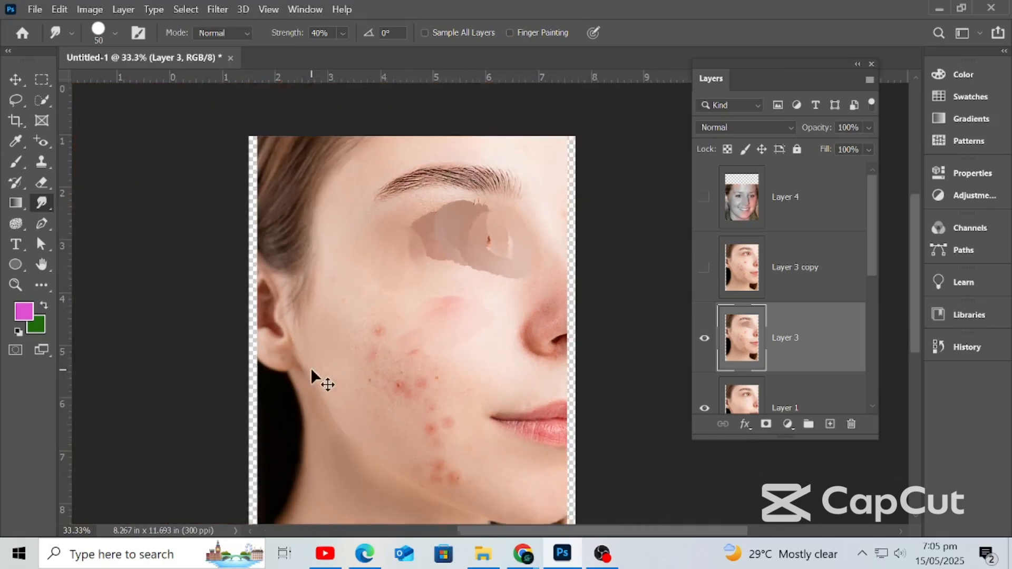
pyautogui.hotkey('ctrl', 'z')
pyautogui.hotkey('ctrl', 'z')
pyautogui.hotkey('ctrl', 'z')
pyautogui.hotkey('ctrl', 'z')
pyautogui.hotkey('ctrl', 'z')
pyautogui.hotkey('ctrl', 'z')
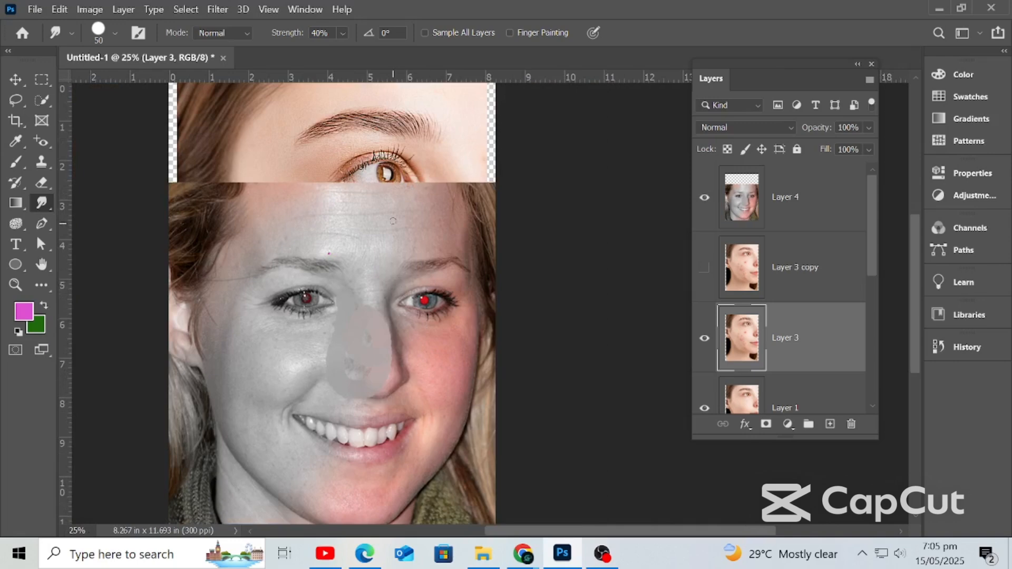
pyautogui.moveTo(379, 182)
pyautogui.mouseDown()
pyautogui.moveTo(427, 166)
pyautogui.moveTo(406, 154)
pyautogui.moveTo(391, 156)
pyautogui.mouseUp()
pyautogui.hotkey('ctrl', 'z')
pyautogui.hotkey('ctrl', 'z')
pyautogui.hotkey('ctrl', 'z')
pyautogui.hotkey('ctrl', 'z')
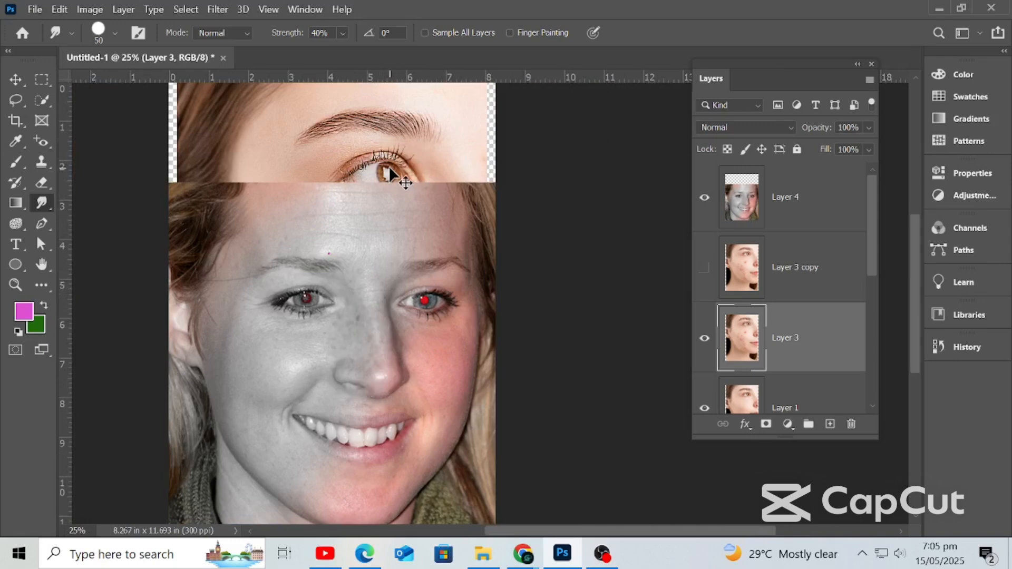
# Step: Hide Layer 4, Layer 3 and Layer 1, and switch to the Move tool
pyautogui.click(704, 197)
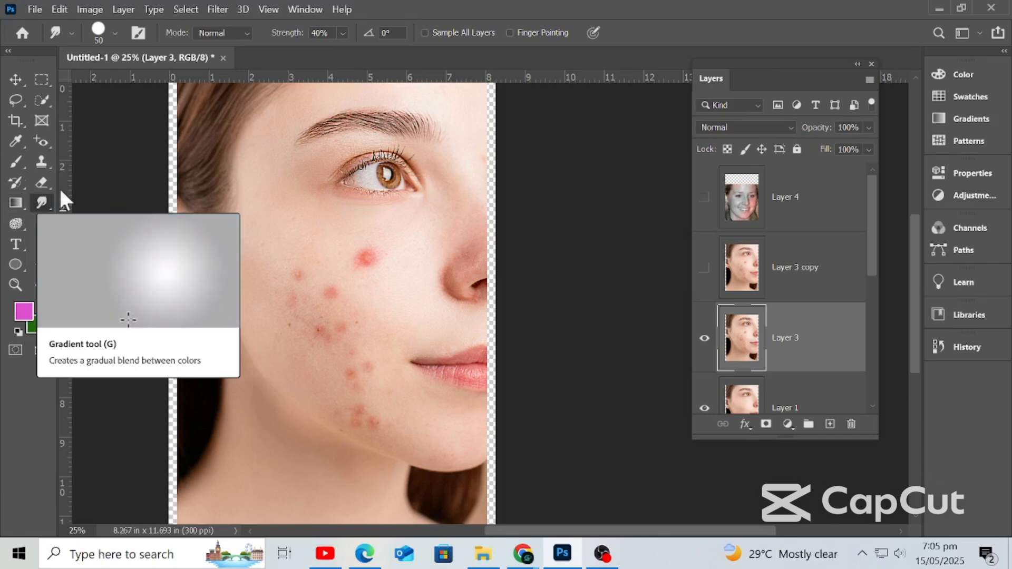
pyautogui.click(18, 78)
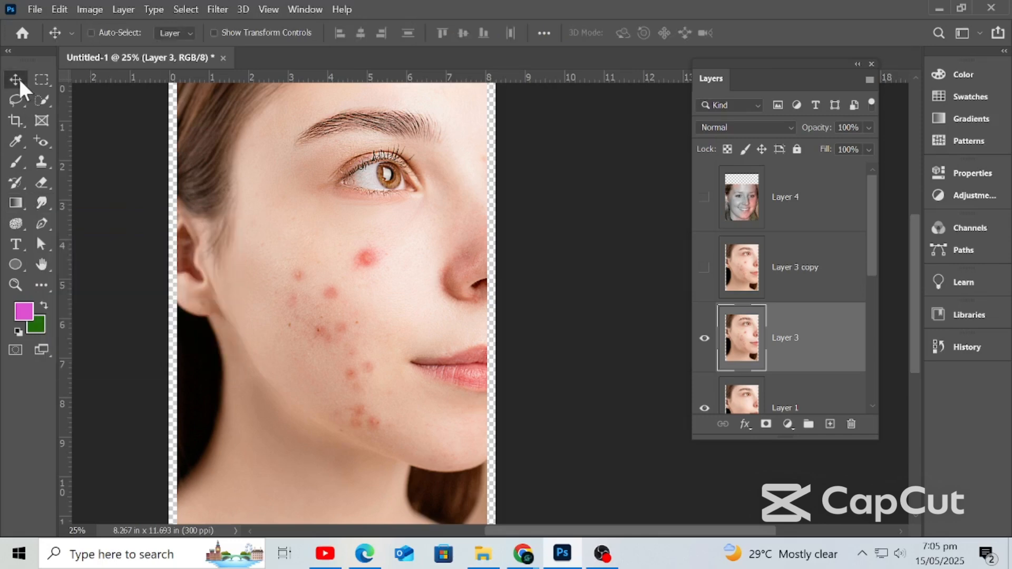
pyautogui.click(705, 338)
pyautogui.click(705, 408)
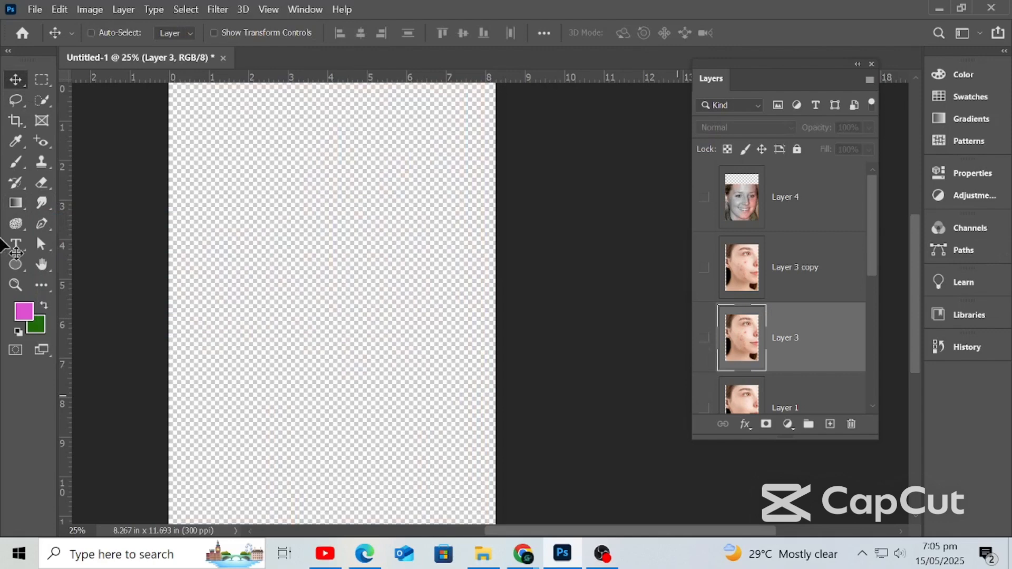
# Step: Look through the retouching tool groups and activate the Healing Brush tool
pyautogui.click(45, 161)
pyautogui.click(45, 141)
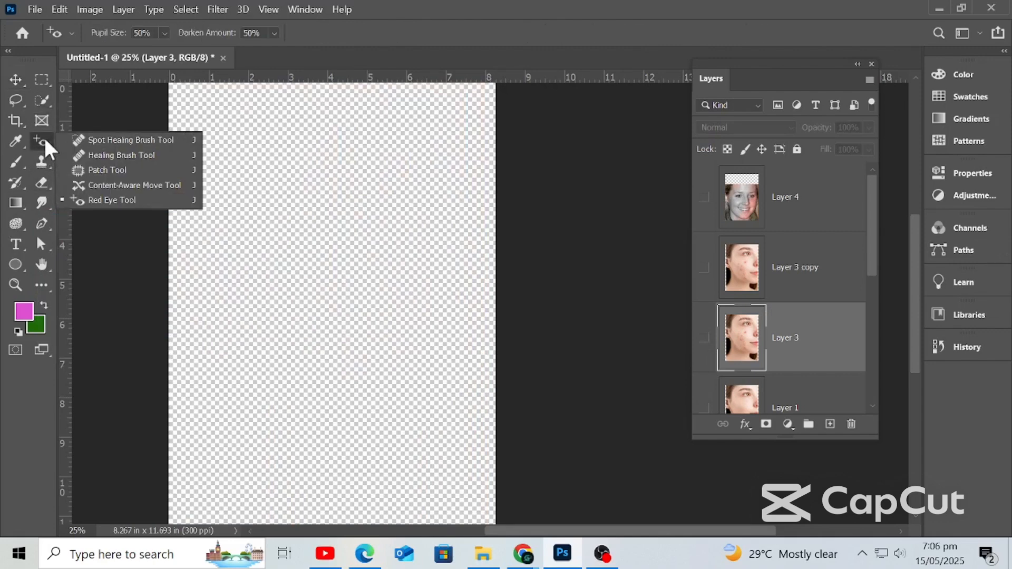
pyautogui.click(21, 133)
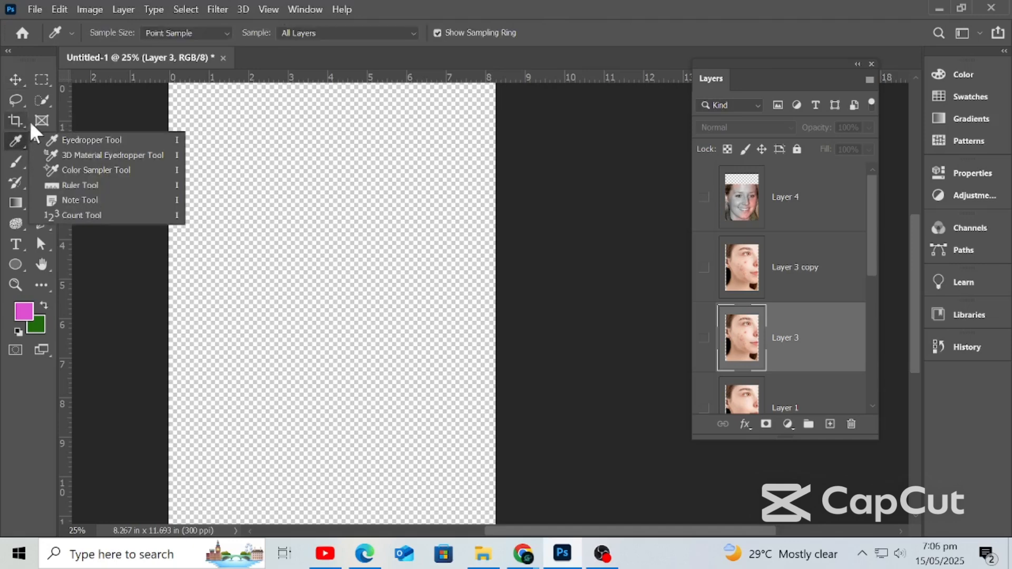
pyautogui.click(41, 120)
pyautogui.click(44, 141)
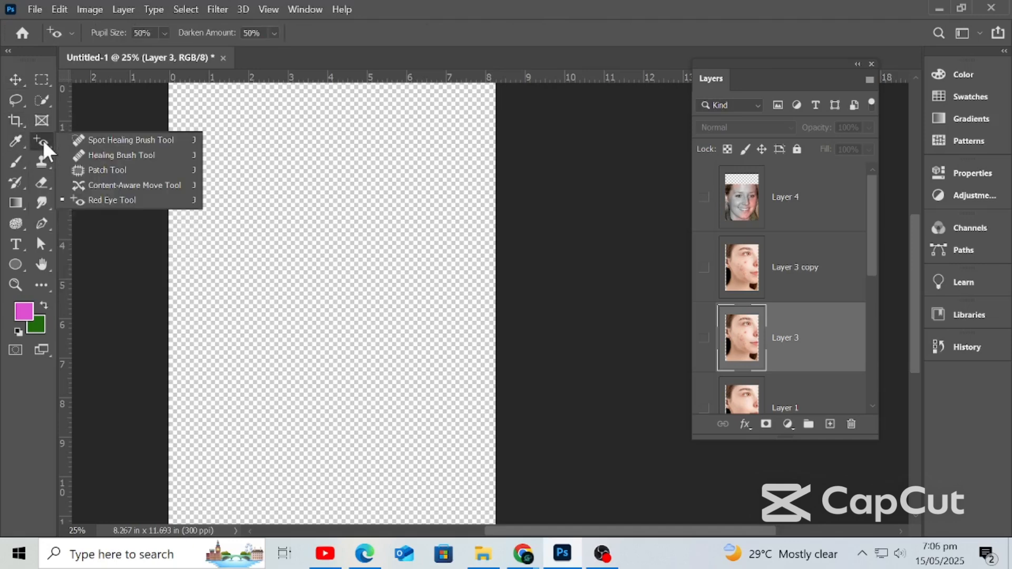
pyautogui.click(94, 151)
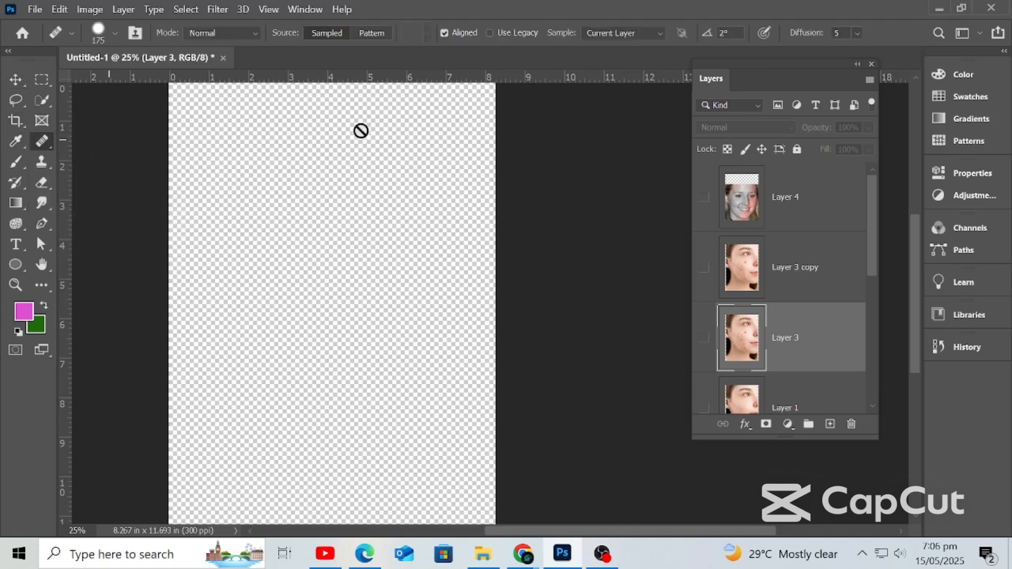
# Step: Show Layer 1 again and make it the active layer
pyautogui.scroll(-5, 720, 292)
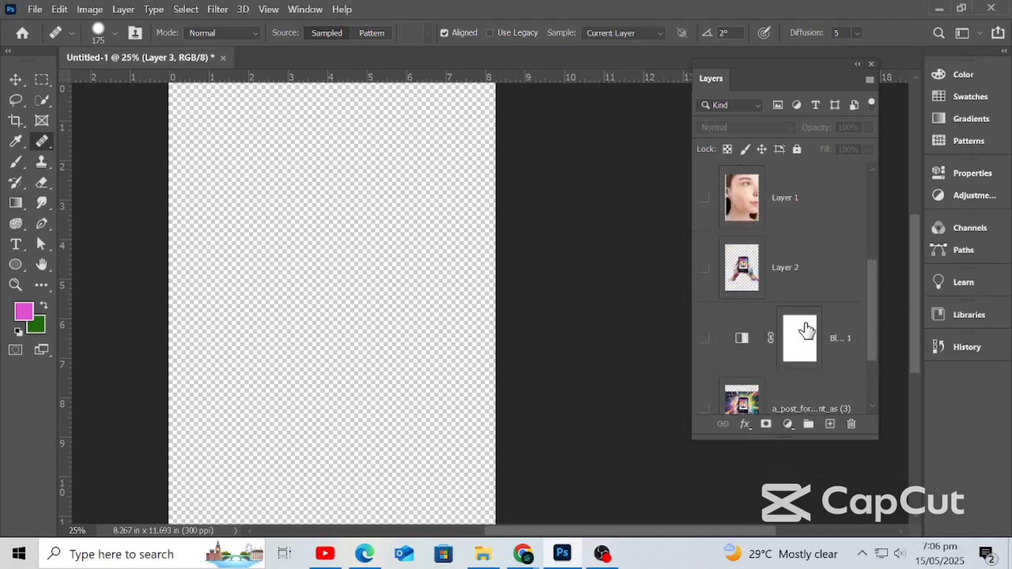
pyautogui.scroll(3, 790, 327)
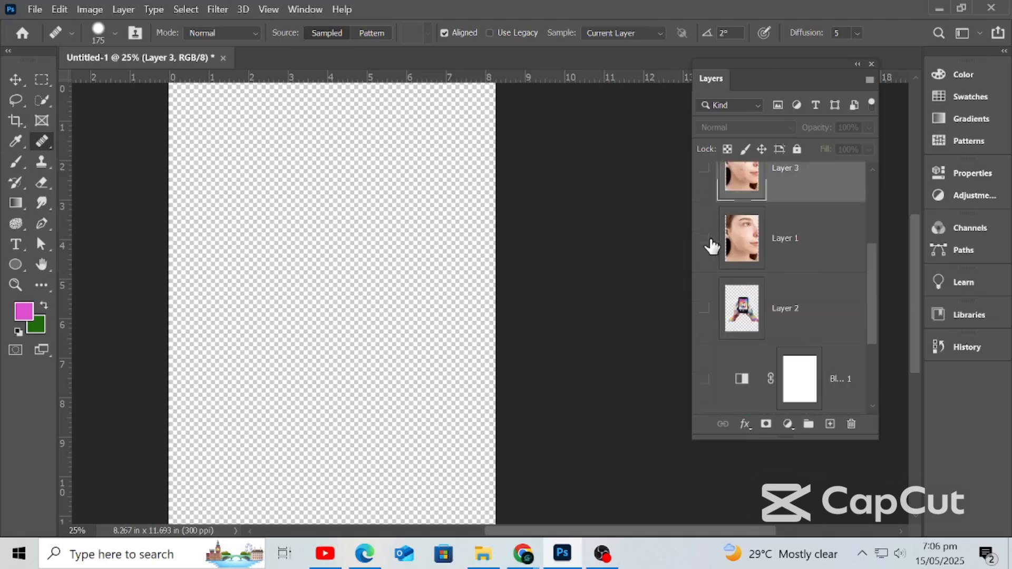
pyautogui.click(704, 238)
pyautogui.click(777, 241)
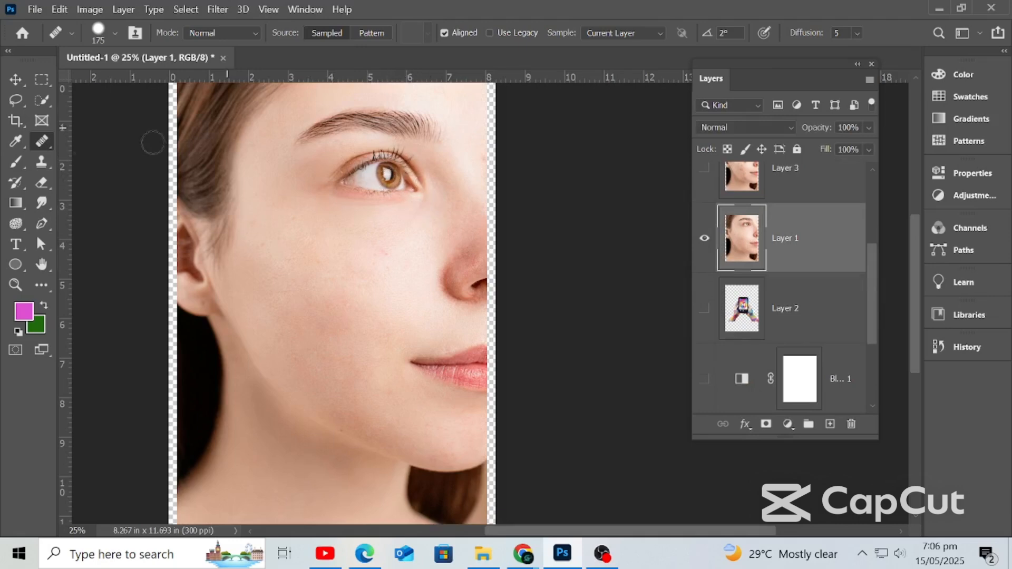
# Step: Sample the skin beside the eye's outer corner on Layer 1 as the Healing Brush source
pyautogui.rightClick(37, 141)
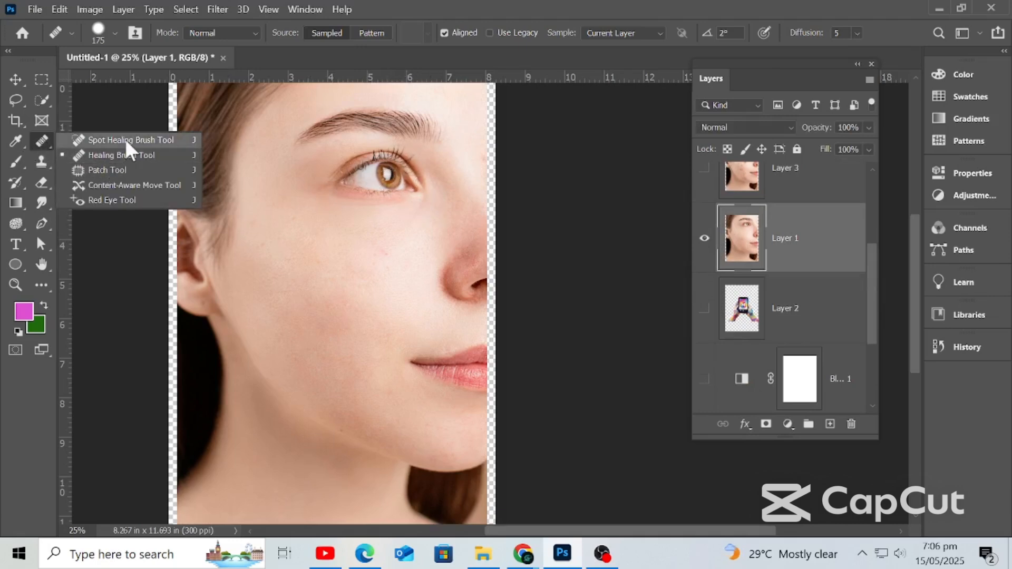
pyautogui.click(116, 155)
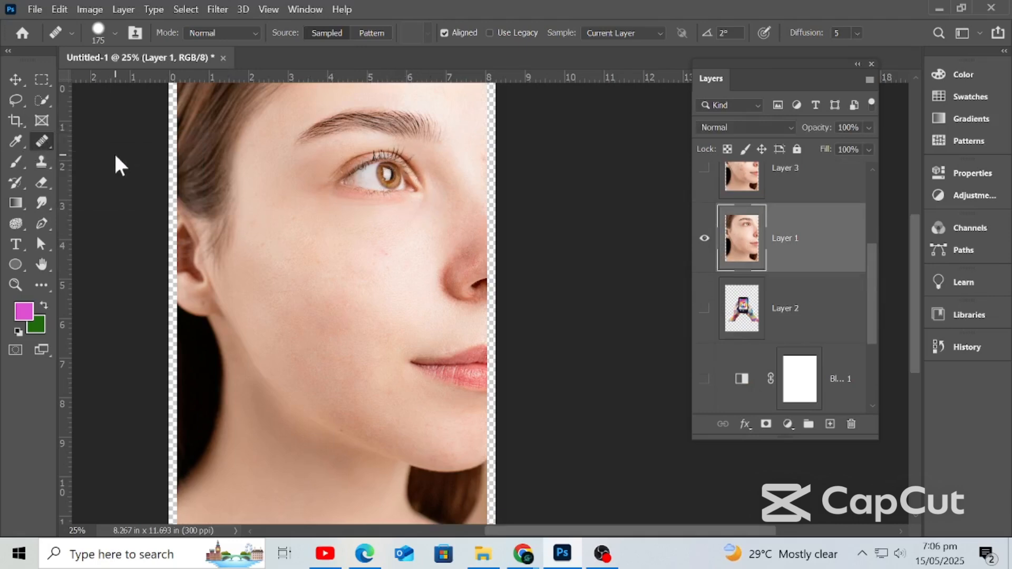
pyautogui.rightClick(52, 140)
pyautogui.click(161, 154)
pyautogui.keyDown('alt'); pyautogui.click(316, 185); pyautogui.keyUp('alt')
# Step: On a new empty layer above the hidden Layer 1, paint the sampled eye, eyebrow and cheek with the 175 px Healing Brush
pyautogui.click(829, 425)
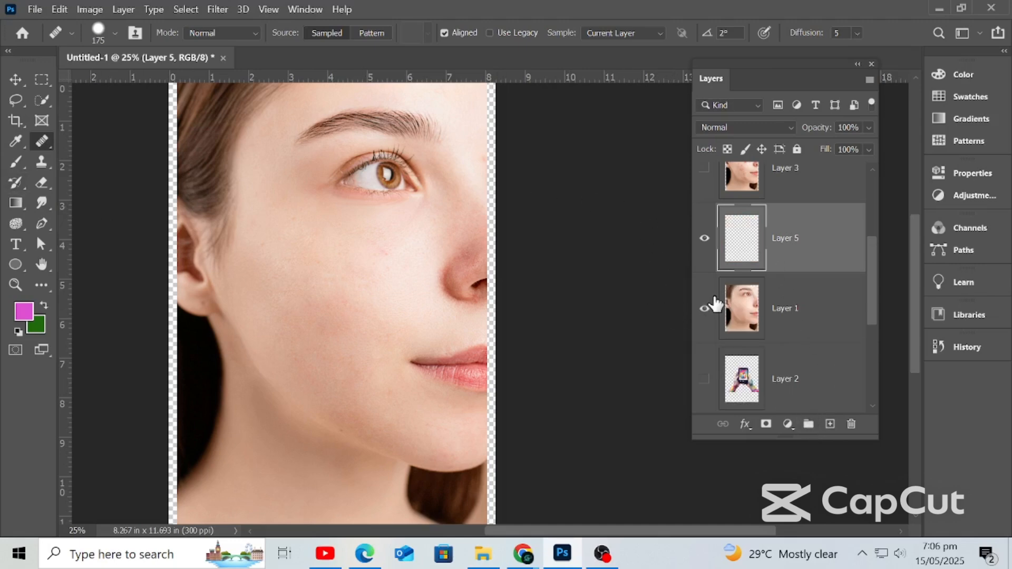
pyautogui.click(704, 308)
pyautogui.moveTo(253, 157)
pyautogui.mouseDown()
pyautogui.moveTo(251, 206)
pyautogui.moveTo(284, 152)
pyautogui.moveTo(269, 111)
pyautogui.moveTo(257, 147)
pyautogui.moveTo(301, 155)
pyautogui.moveTo(315, 190)
pyautogui.moveTo(299, 164)
pyautogui.moveTo(332, 166)
pyautogui.moveTo(345, 108)
pyautogui.moveTo(370, 185)
pyautogui.moveTo(380, 118)
pyautogui.moveTo(412, 133)
pyautogui.moveTo(435, 175)
pyautogui.mouseUp()
pyautogui.moveTo(442, 110)
pyautogui.mouseDown()
pyautogui.moveTo(371, 166)
pyautogui.moveTo(345, 111)
pyautogui.moveTo(400, 94)
pyautogui.moveTo(240, 88)
pyautogui.moveTo(281, 77)
pyautogui.moveTo(367, 90)
pyautogui.moveTo(313, 115)
pyautogui.moveTo(195, 121)
pyautogui.moveTo(177, 136)
pyautogui.moveTo(140, 97)
pyautogui.moveTo(226, 70)
pyautogui.moveTo(212, 112)
pyautogui.moveTo(245, 140)
pyautogui.moveTo(149, 141)
pyautogui.moveTo(214, 80)
pyautogui.moveTo(230, 91)
pyautogui.moveTo(208, 168)
pyautogui.moveTo(219, 140)
pyautogui.mouseUp()
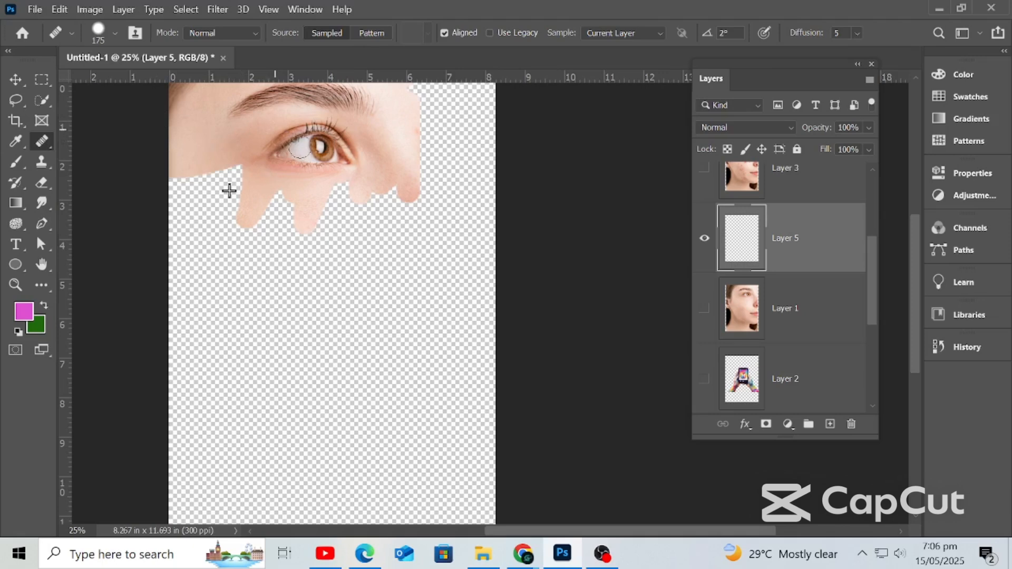
pyautogui.moveTo(229, 190)
pyautogui.mouseDown()
pyautogui.moveTo(414, 194)
pyautogui.moveTo(307, 187)
pyautogui.moveTo(269, 219)
pyautogui.moveTo(386, 181)
pyautogui.moveTo(305, 242)
pyautogui.moveTo(434, 201)
pyautogui.moveTo(223, 284)
pyautogui.moveTo(308, 209)
pyautogui.moveTo(151, 220)
pyautogui.mouseUp()
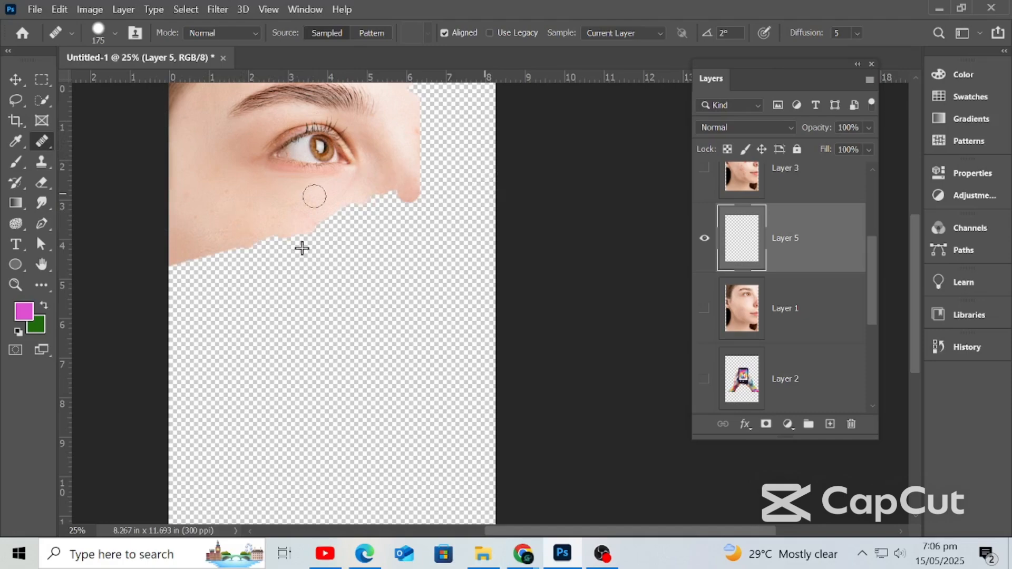
pyautogui.moveTo(314, 196)
pyautogui.mouseDown()
pyautogui.moveTo(297, 222)
pyautogui.moveTo(438, 207)
pyautogui.moveTo(262, 244)
pyautogui.moveTo(233, 264)
pyautogui.moveTo(159, 282)
pyautogui.mouseUp()
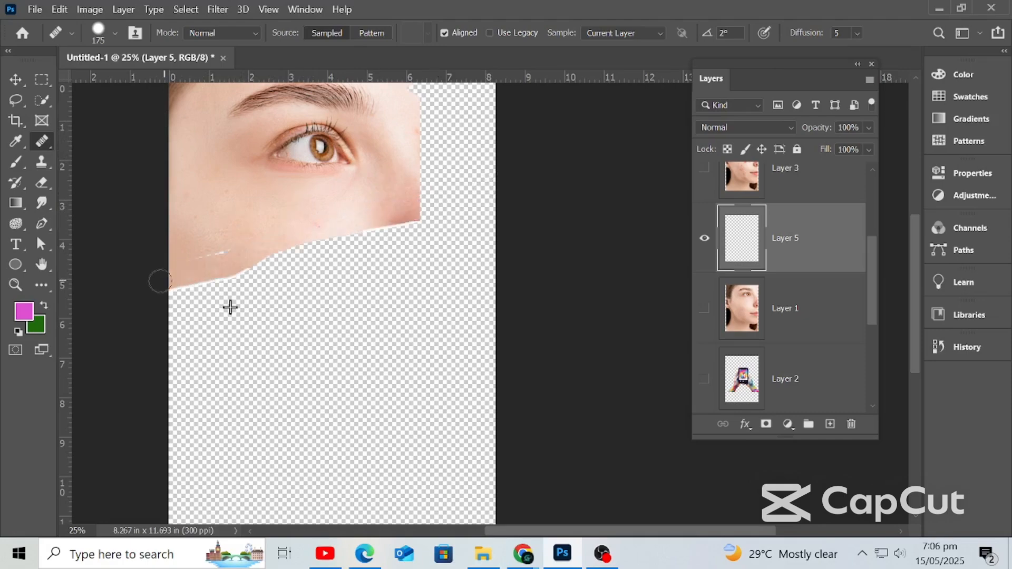